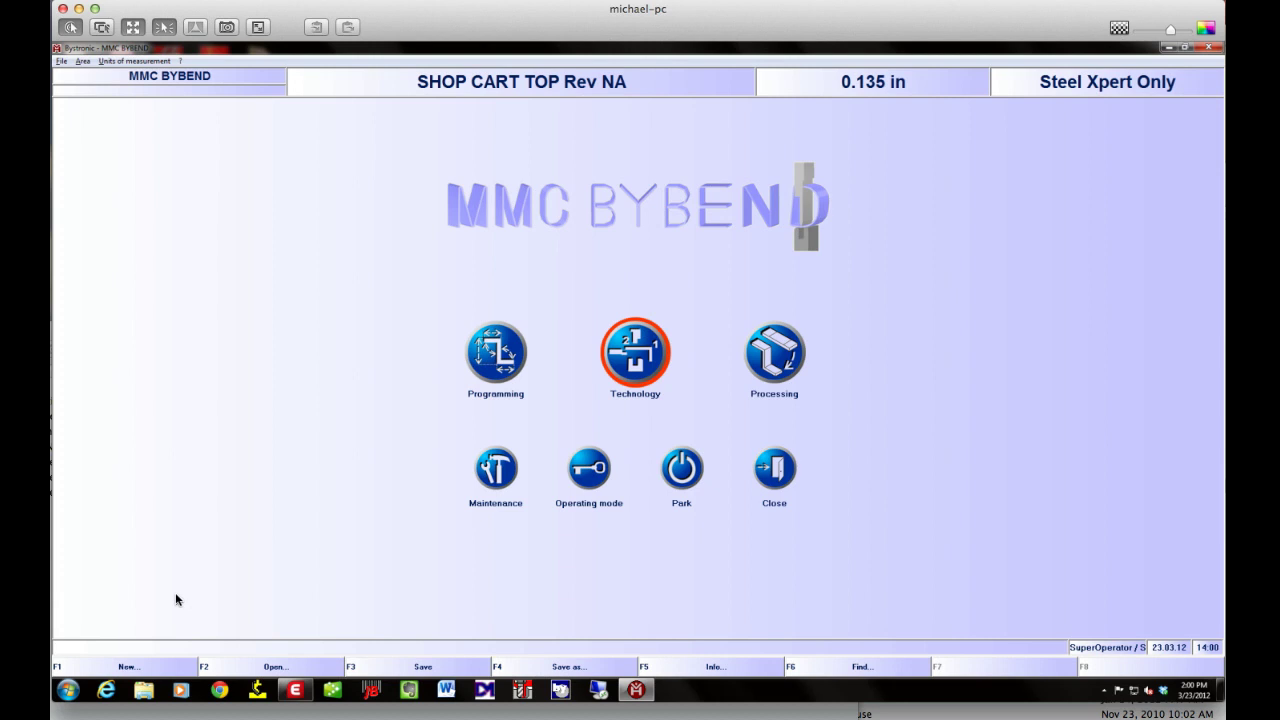
- Open the bend part SHOP CART TOP Rev NA, accept its part info, and enter the Technology area
click(278, 667)
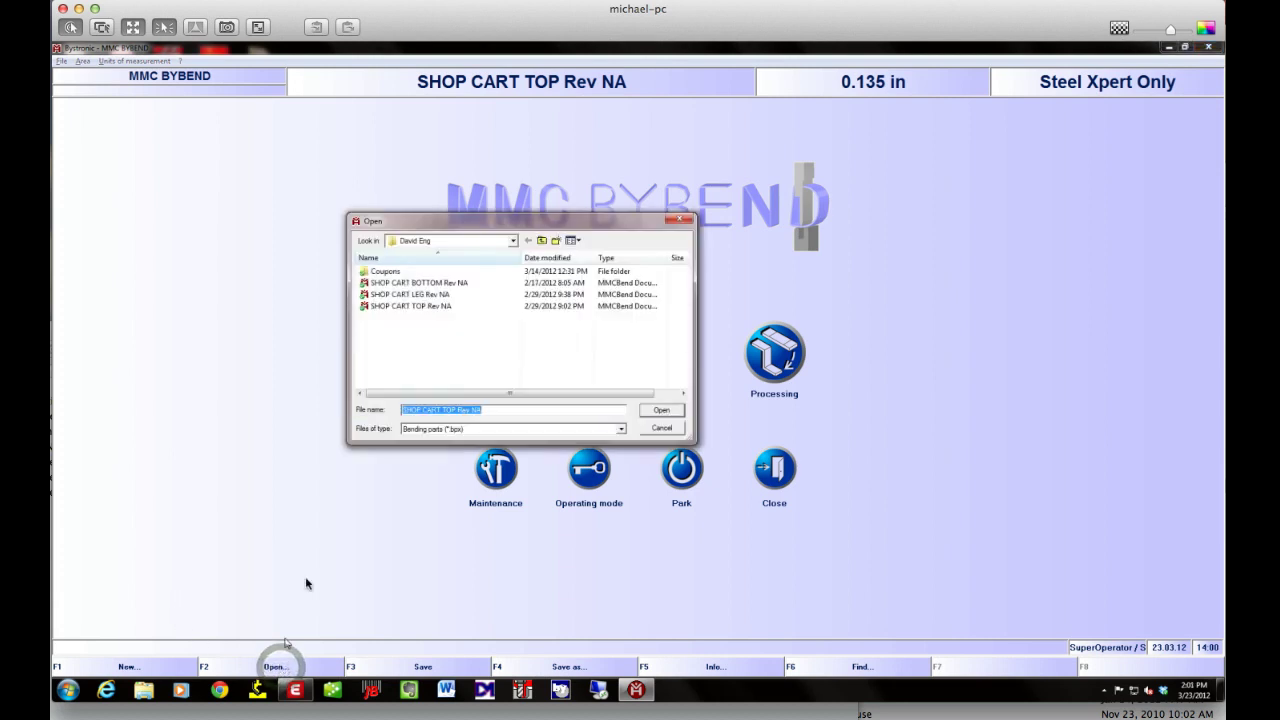
click(389, 308)
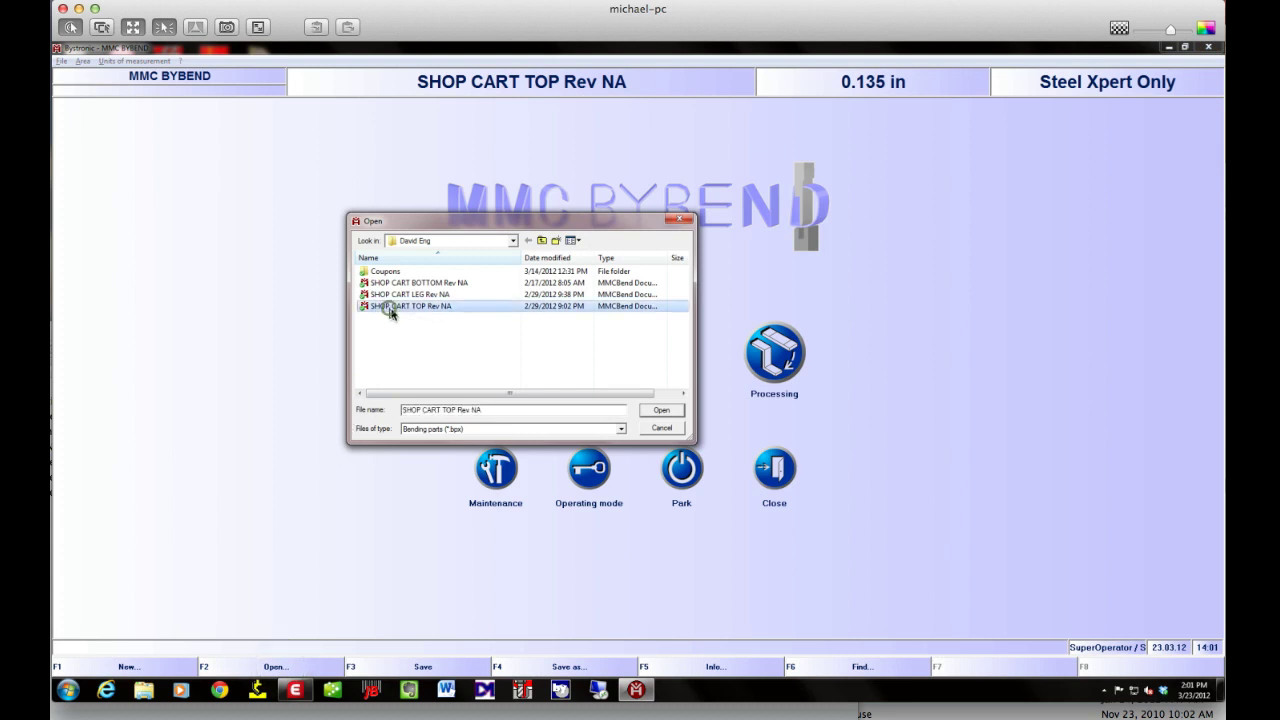
click(660, 410)
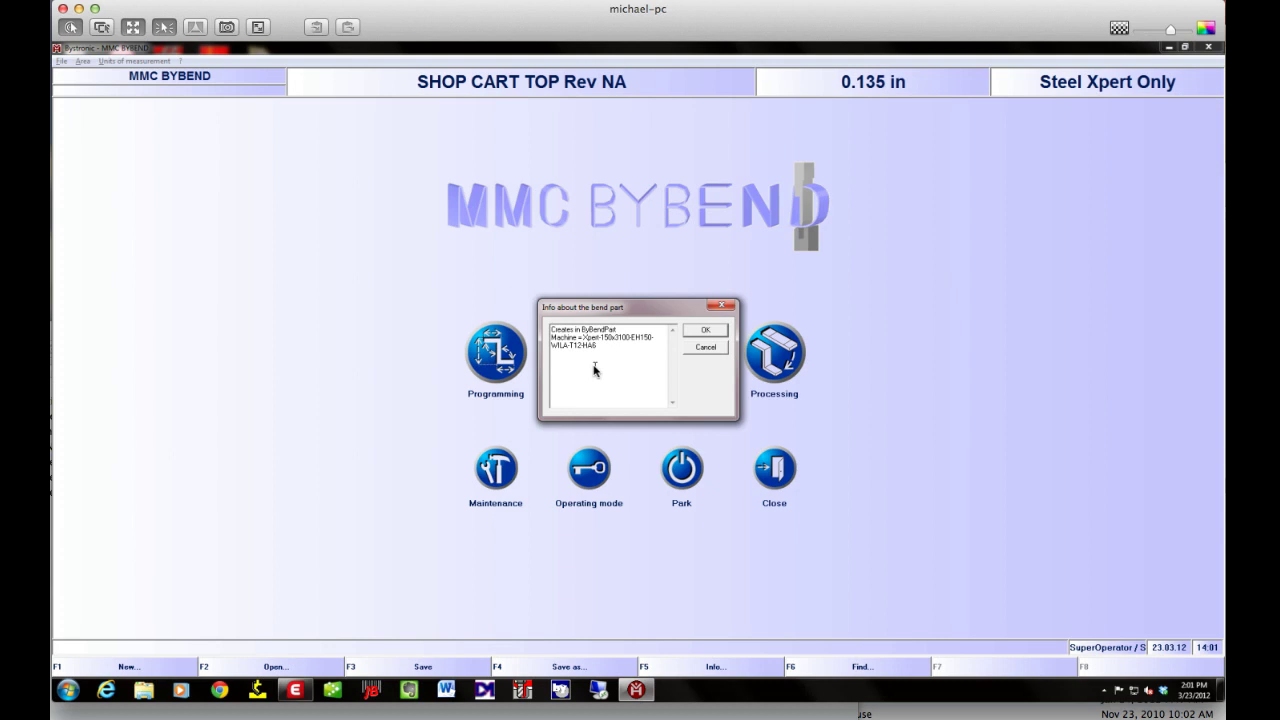
click(705, 332)
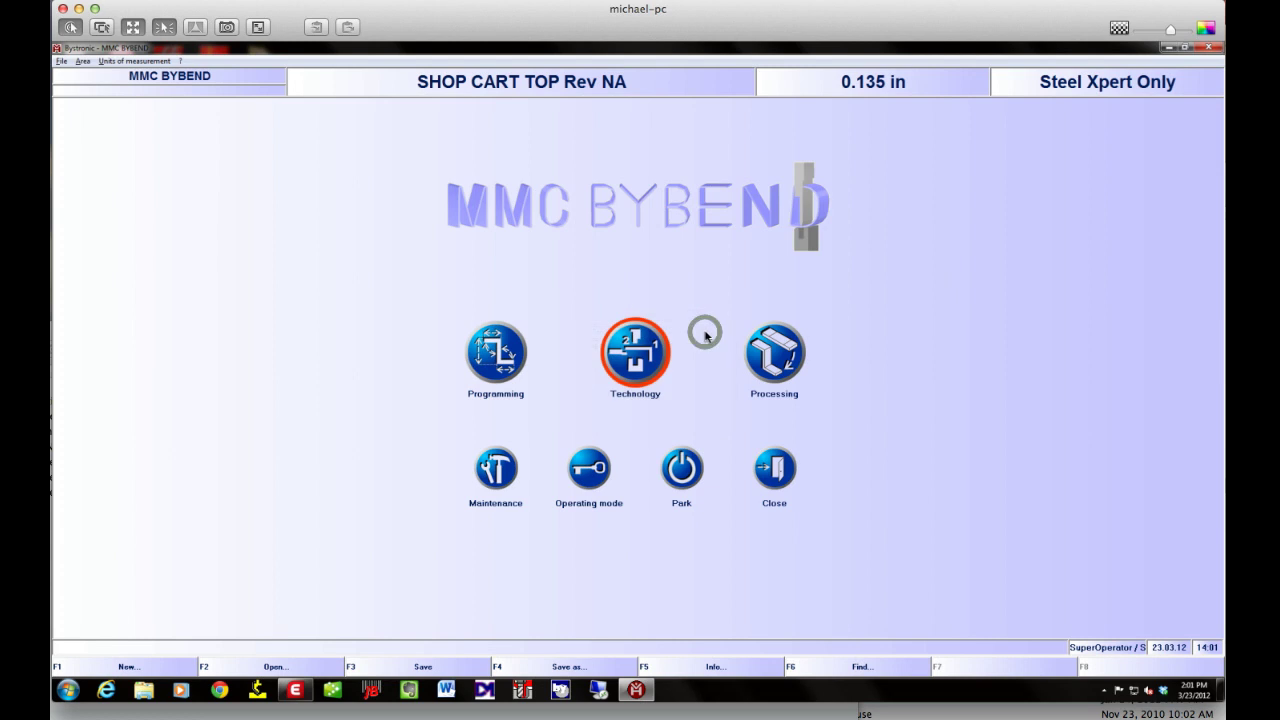
click(624, 362)
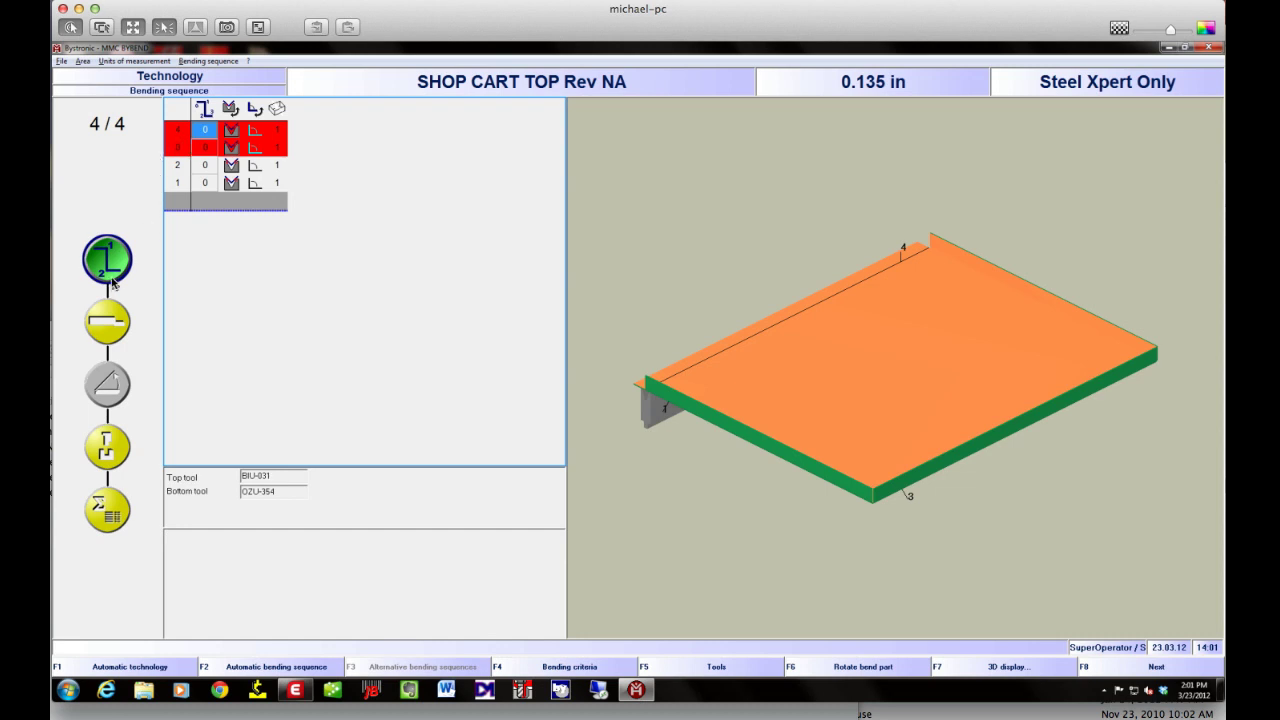
- Review bends 1 to 4 in the bending sequence one by one, checking each bend's part orientation in the 3D view
click(97, 330)
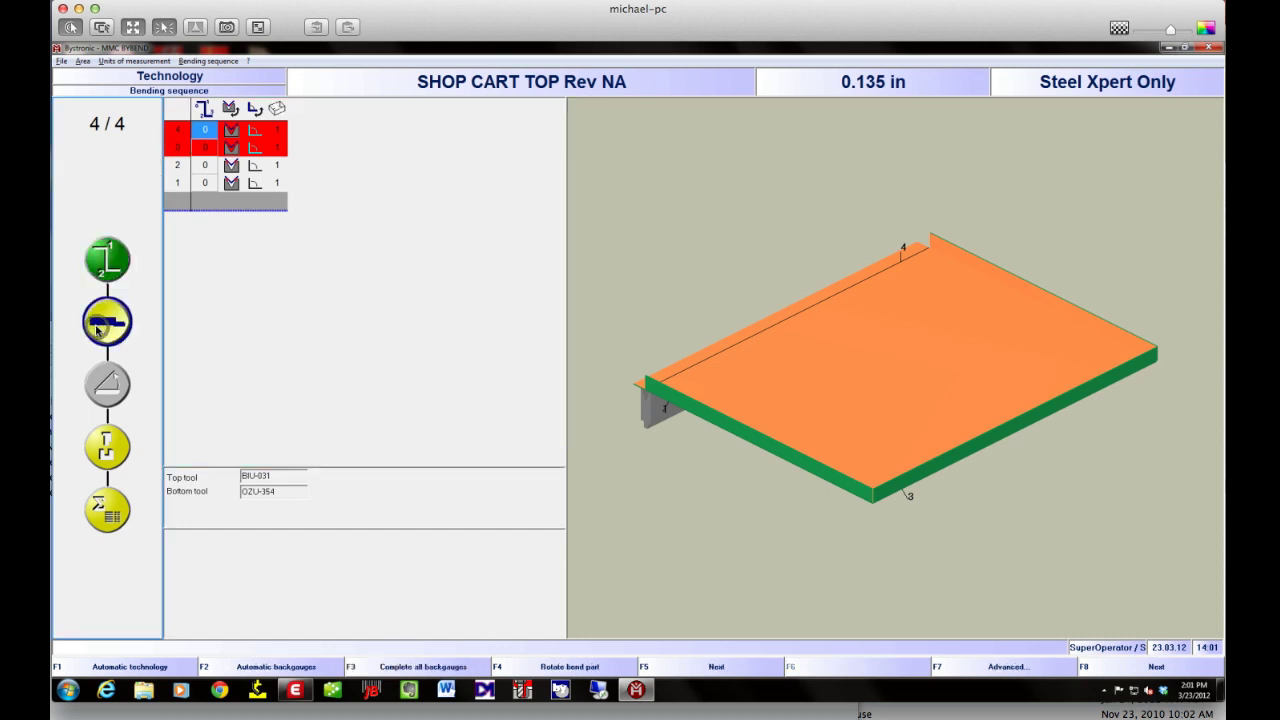
click(107, 262)
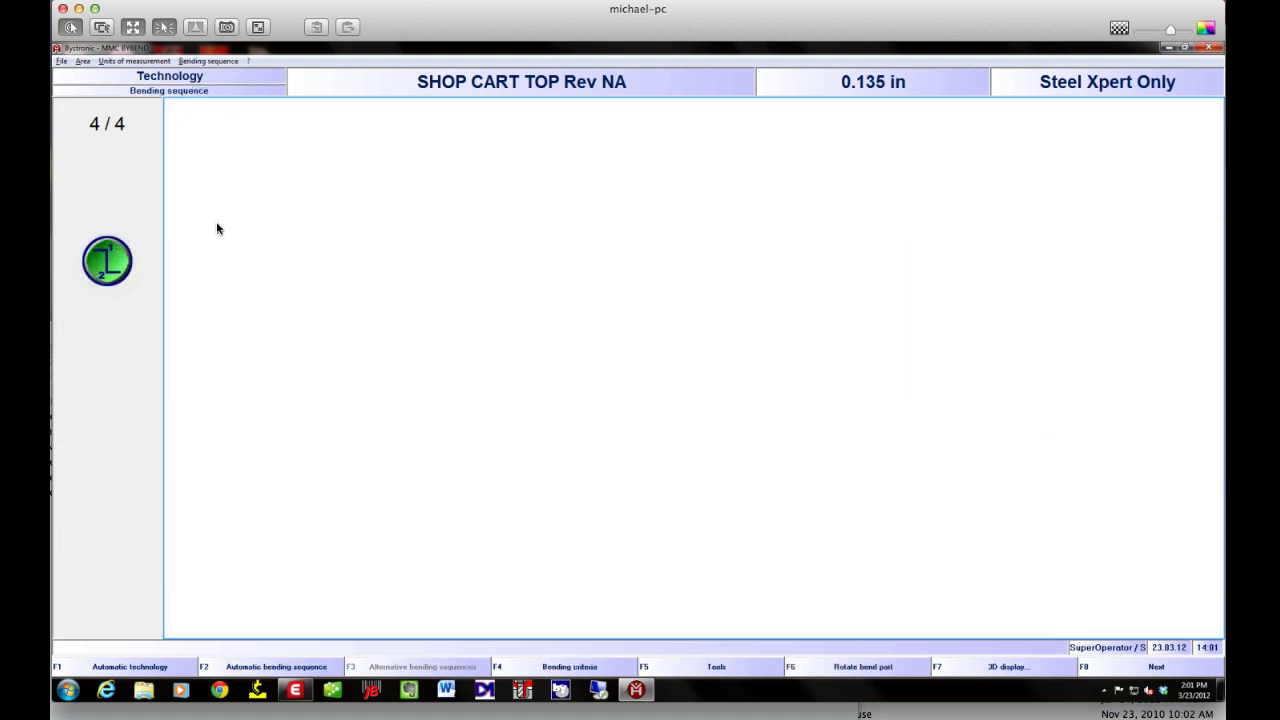
click(183, 183)
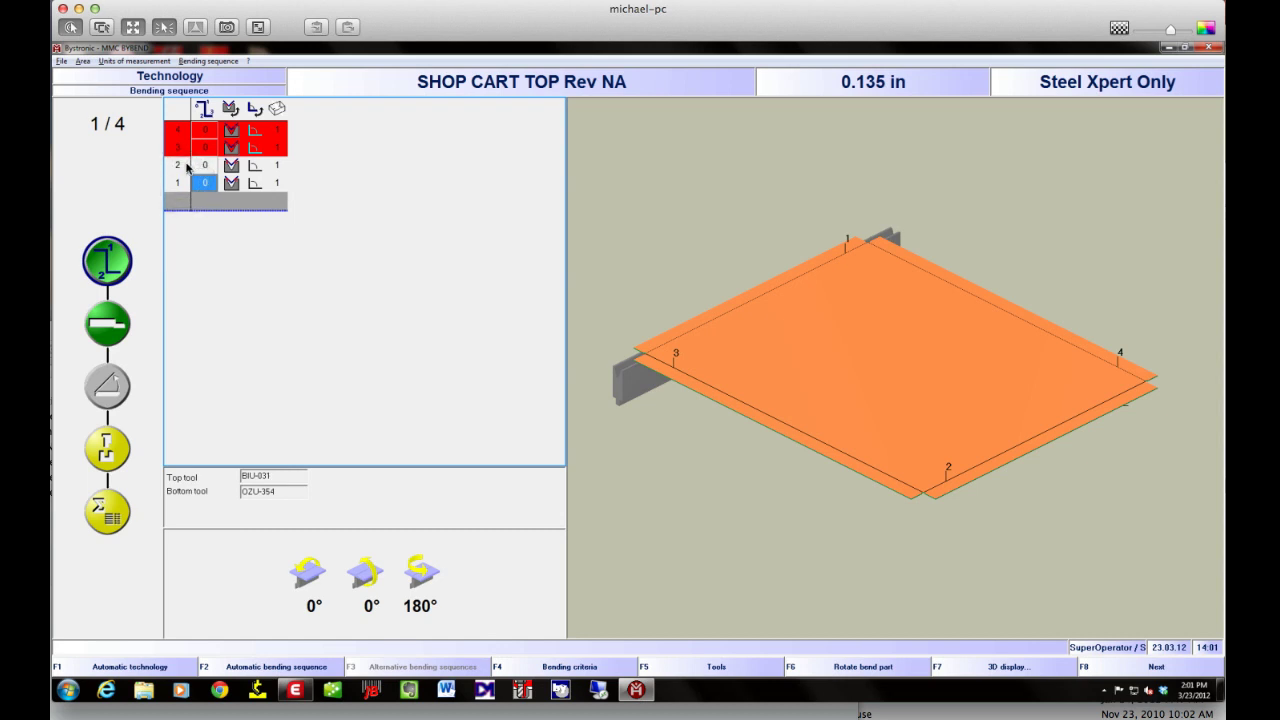
click(182, 165)
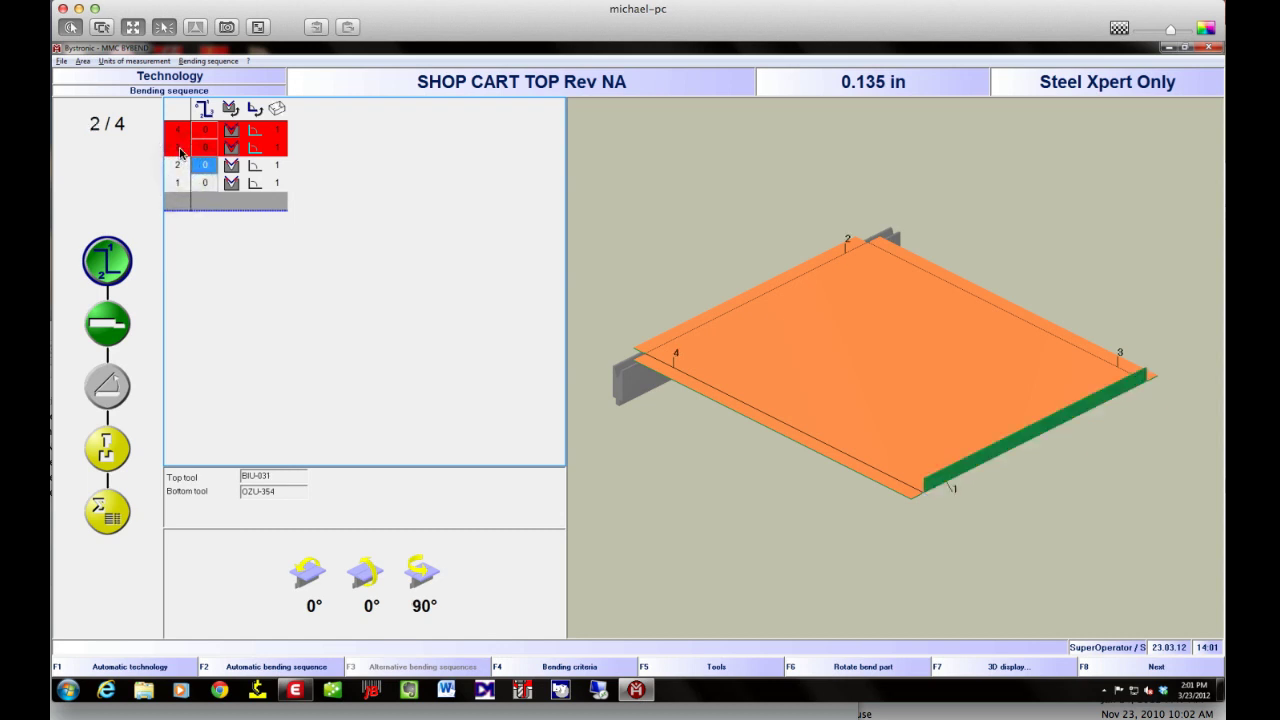
click(180, 149)
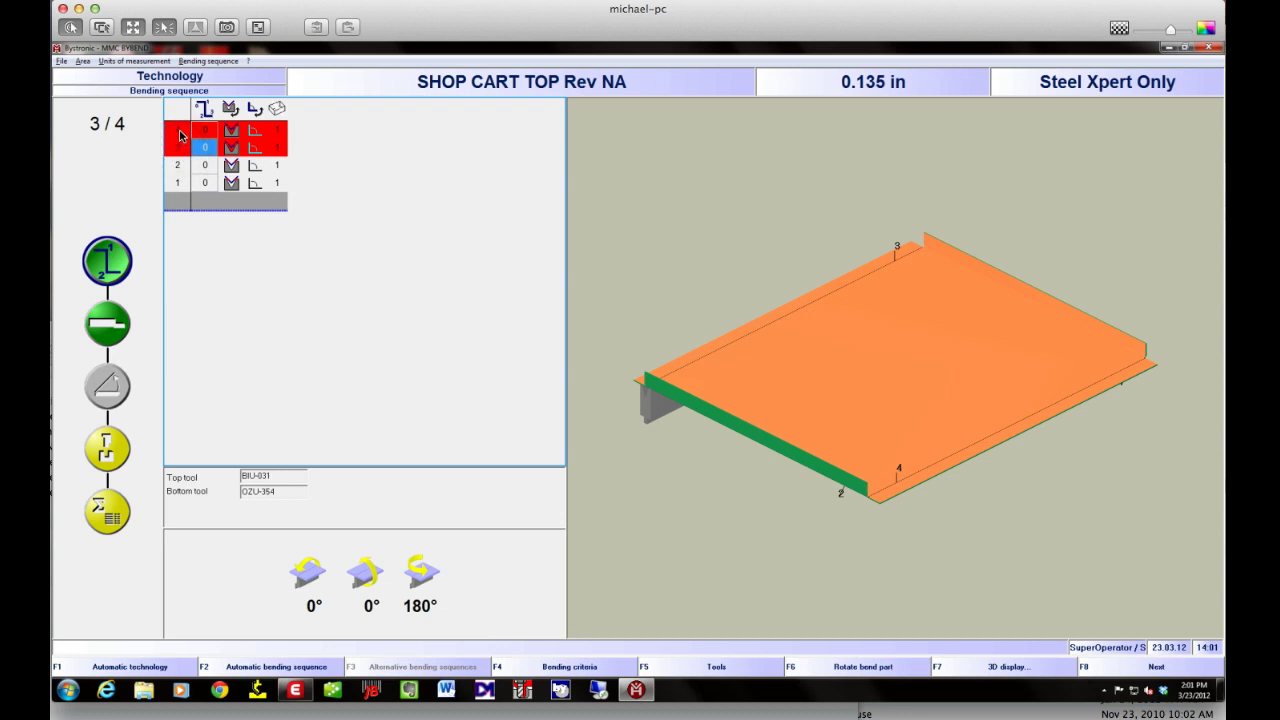
click(180, 135)
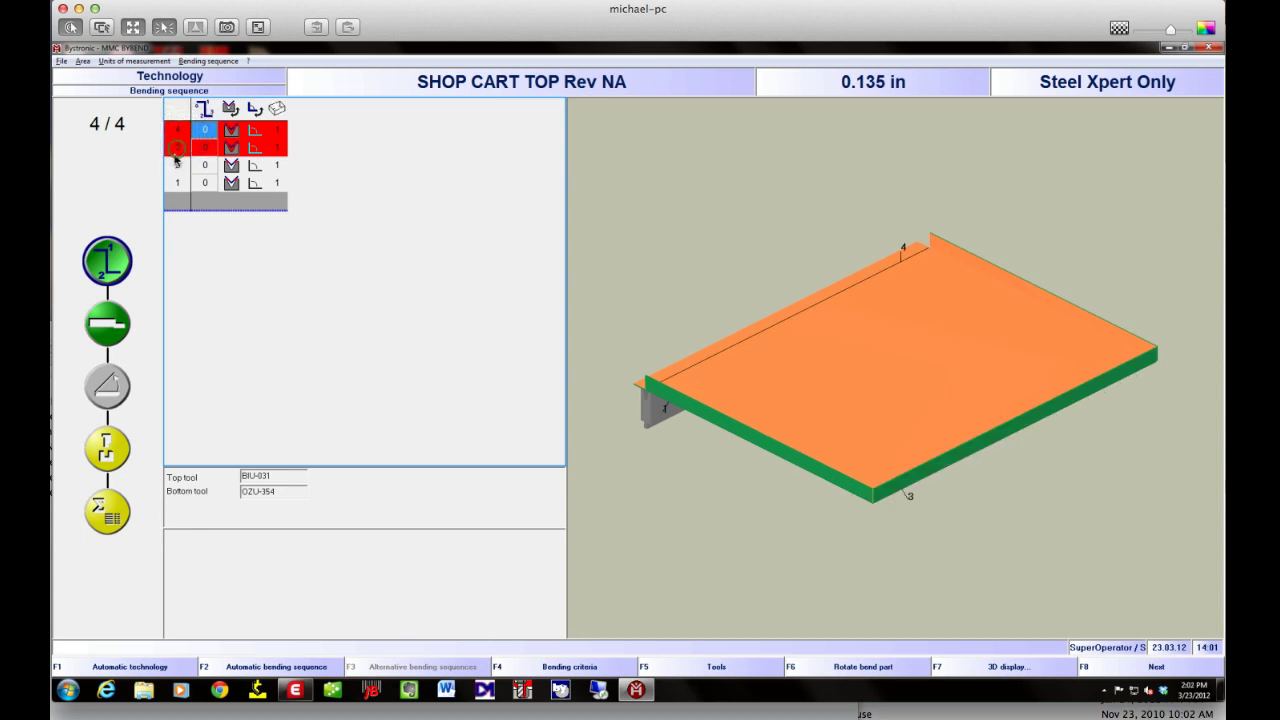
click(175, 152)
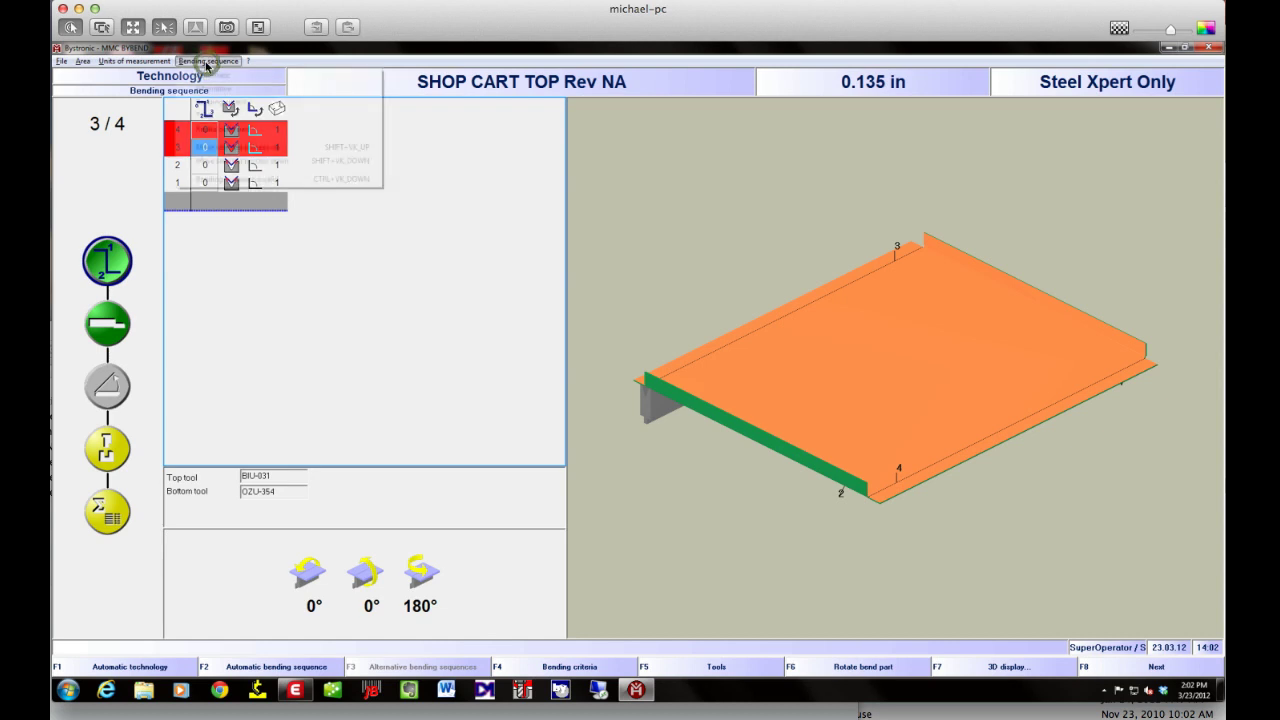
click(206, 62)
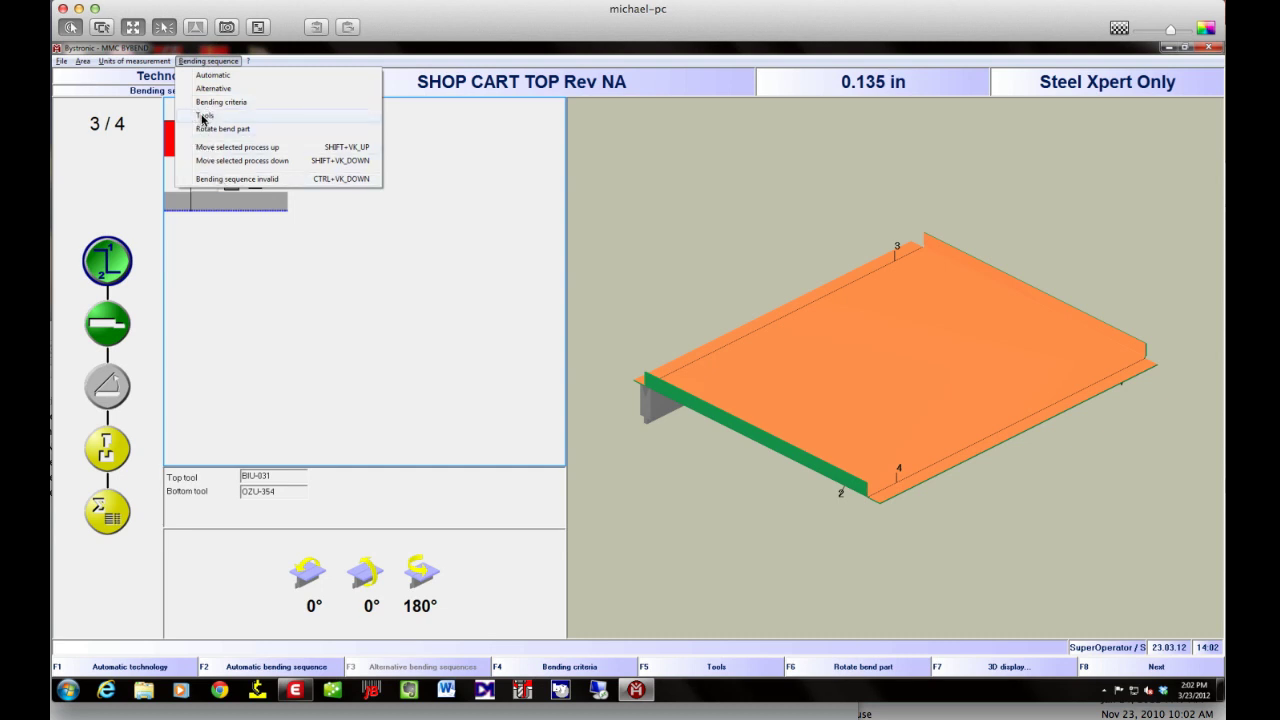
mouse_move(114, 63)
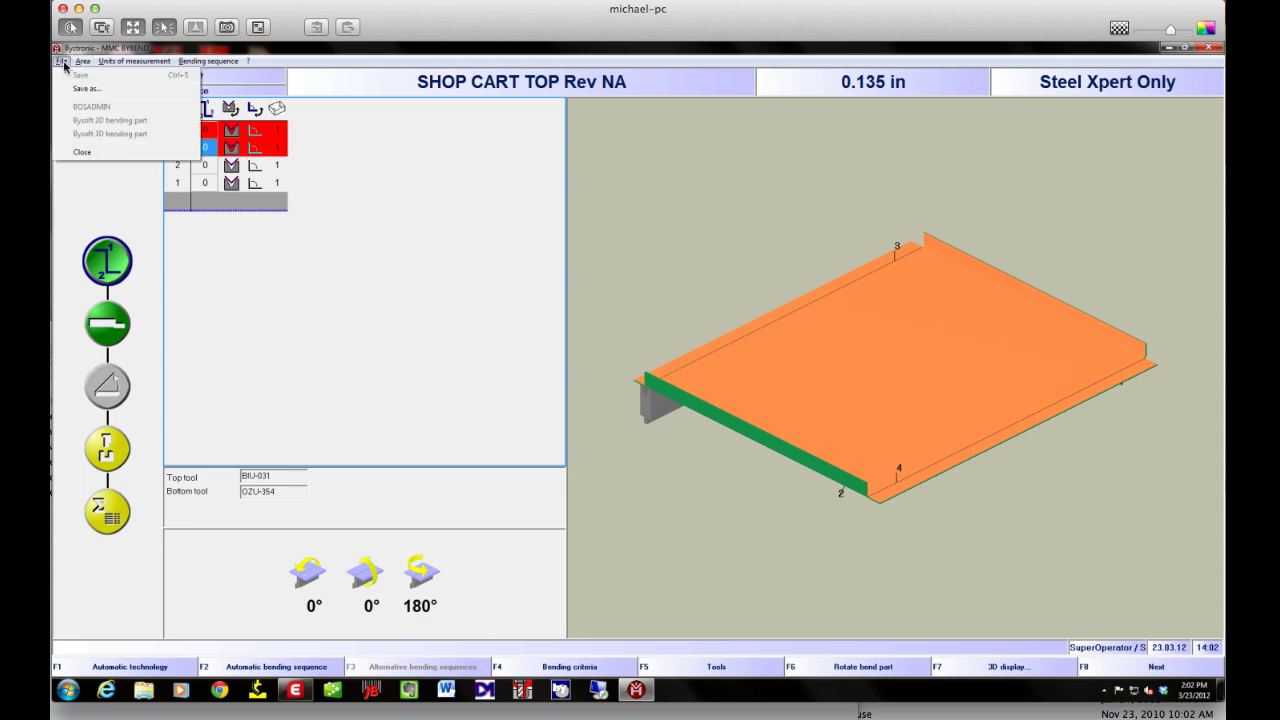
click(288, 295)
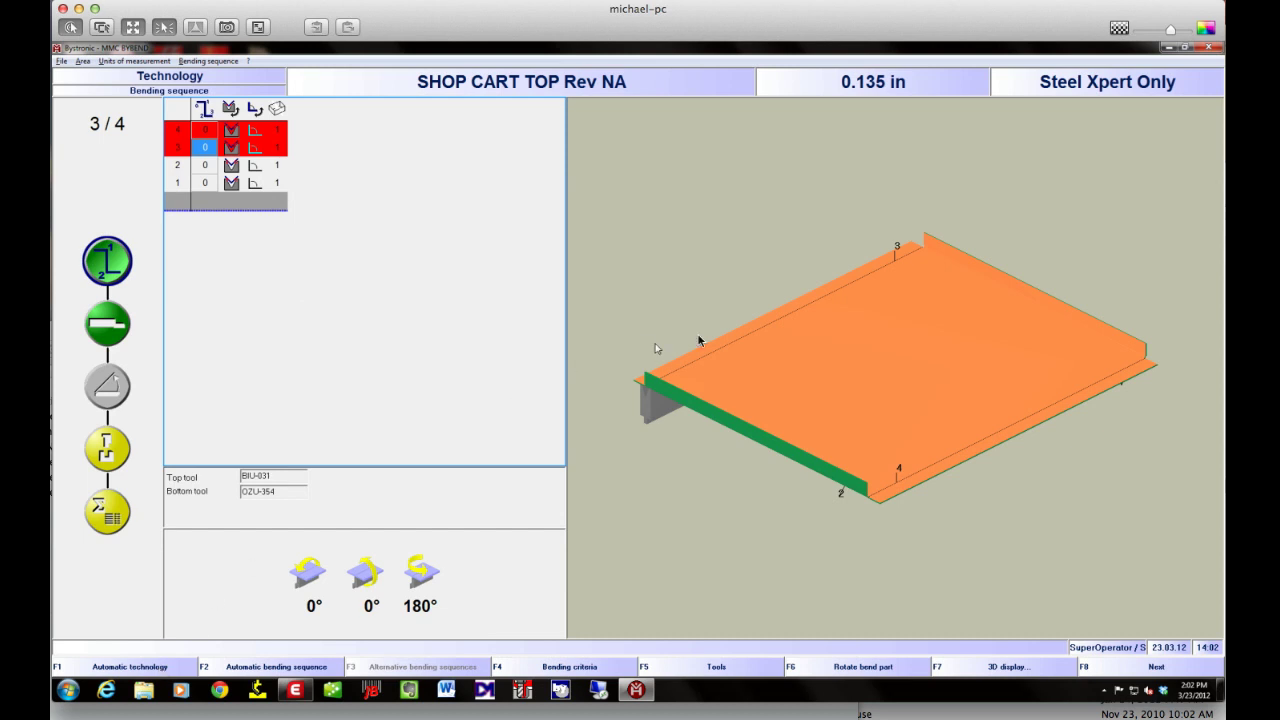
- Run Automatic technology on the part and acknowledge the process warnings
click(116, 667)
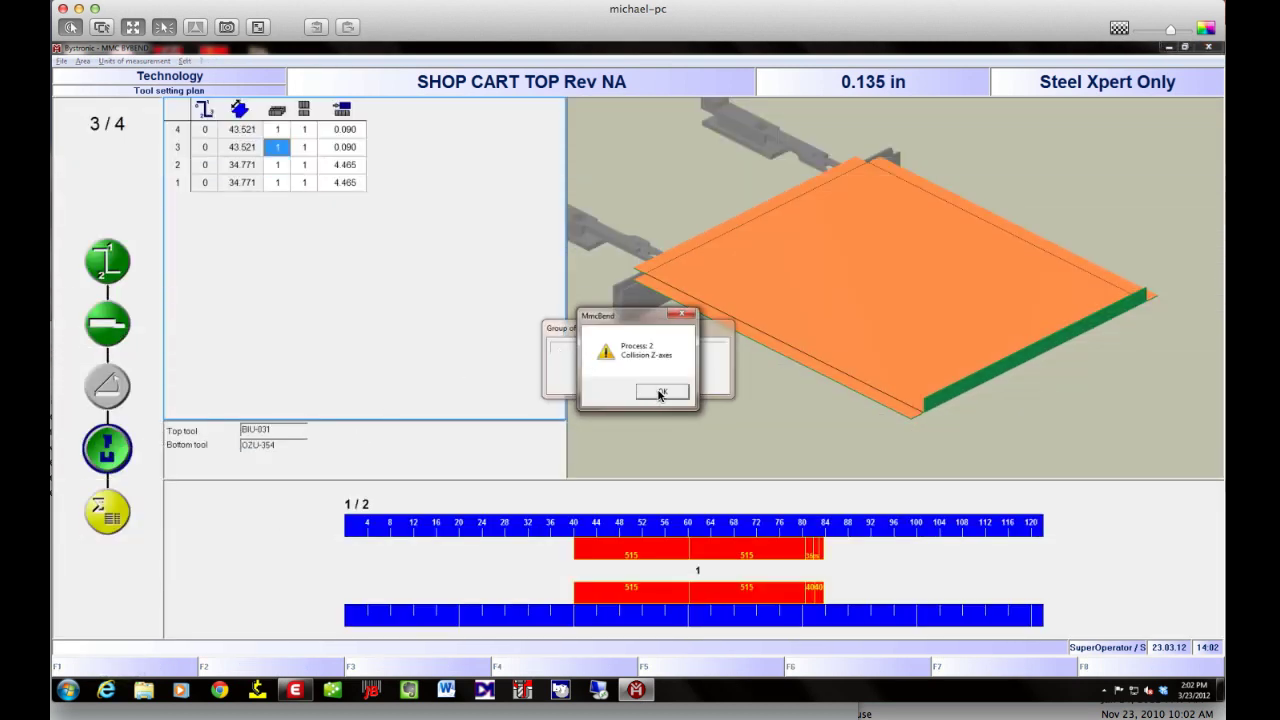
click(660, 393)
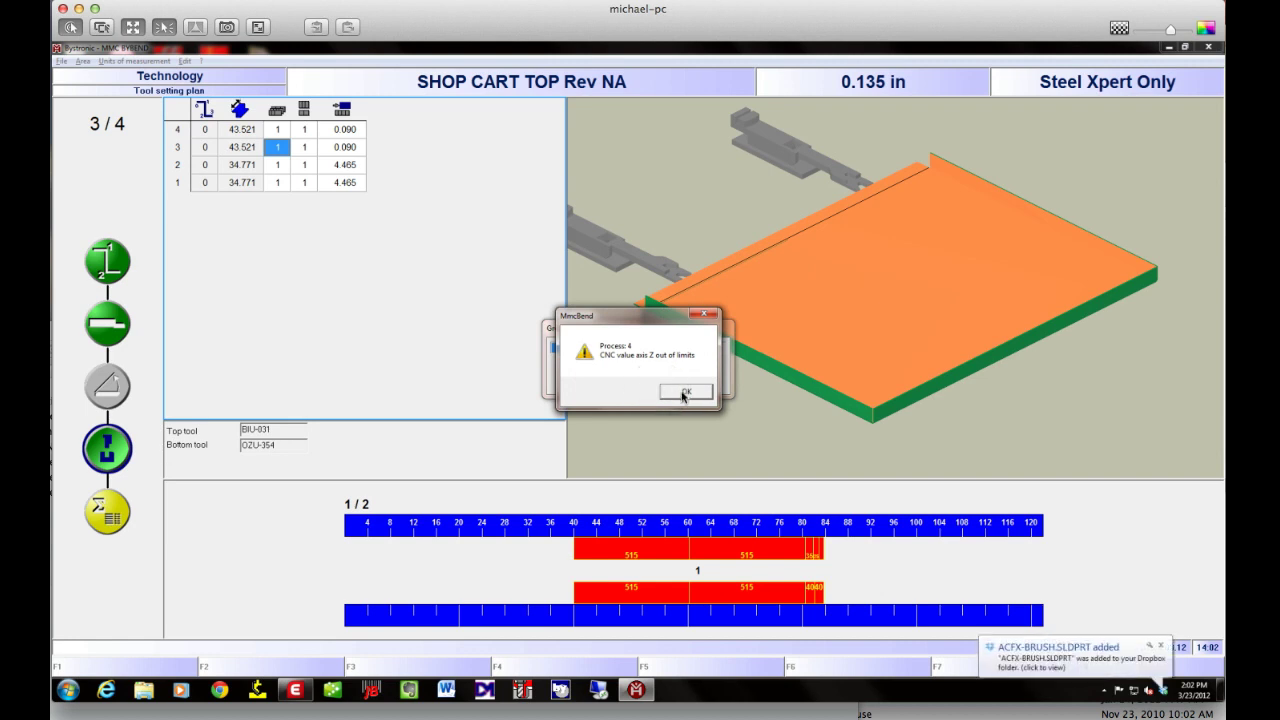
click(683, 393)
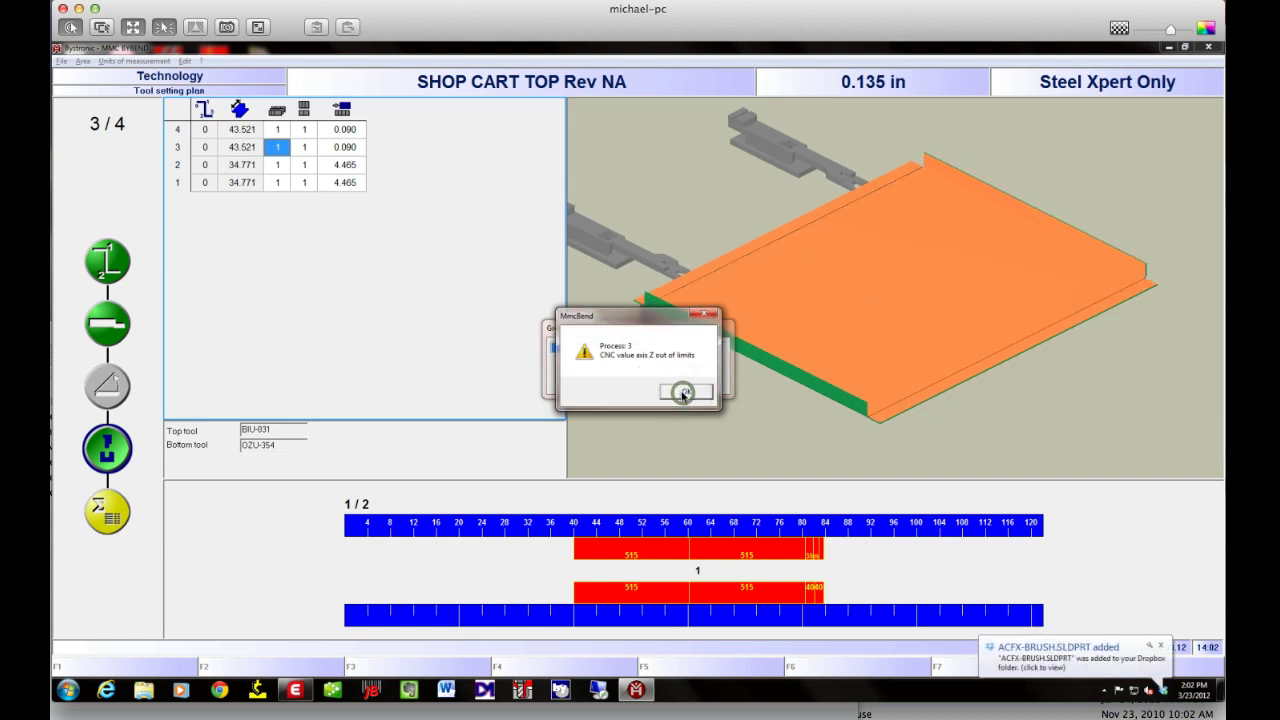
click(683, 393)
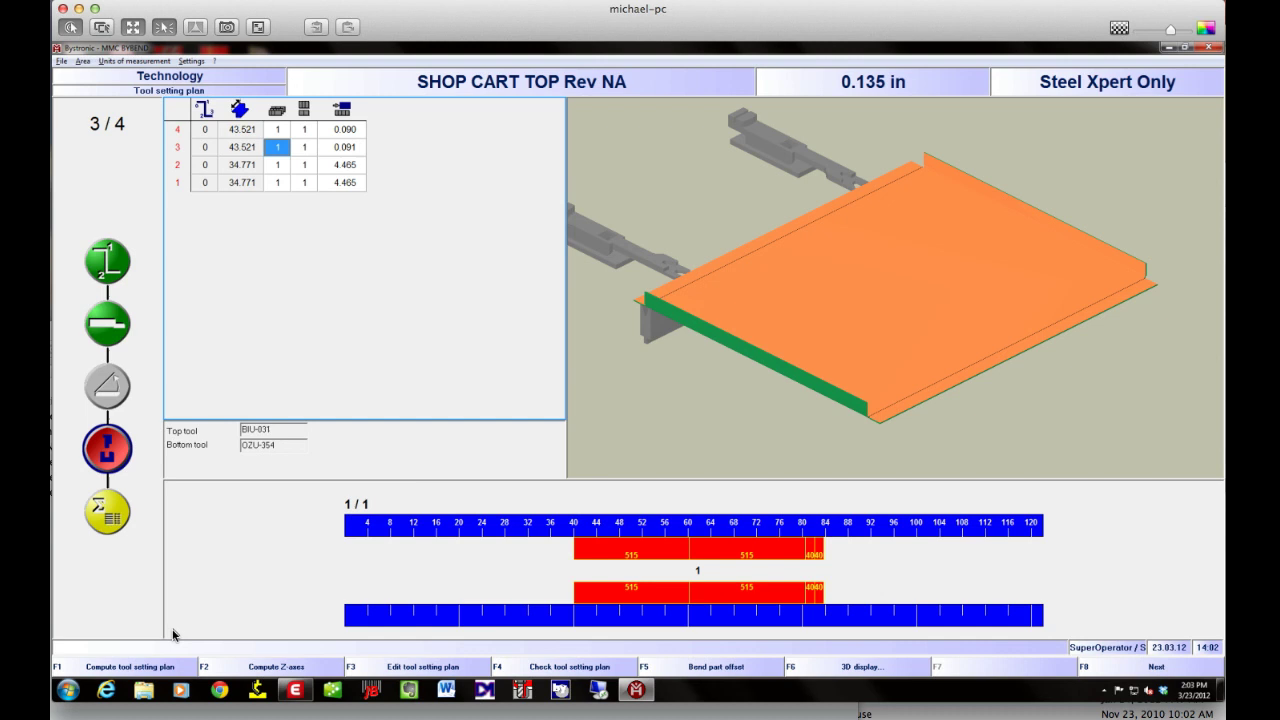
- Try to compute the Z-axes for the tool setting plan and inspect the part and backgauges in 3D
click(301, 665)
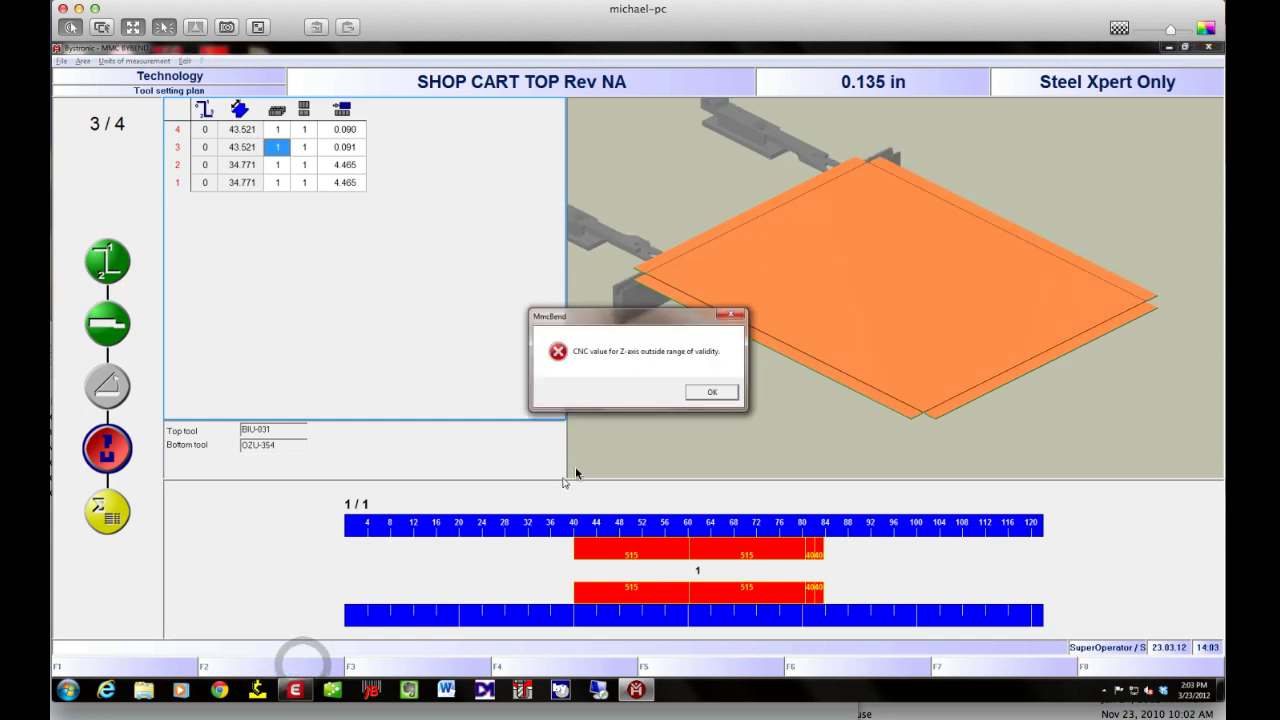
click(705, 395)
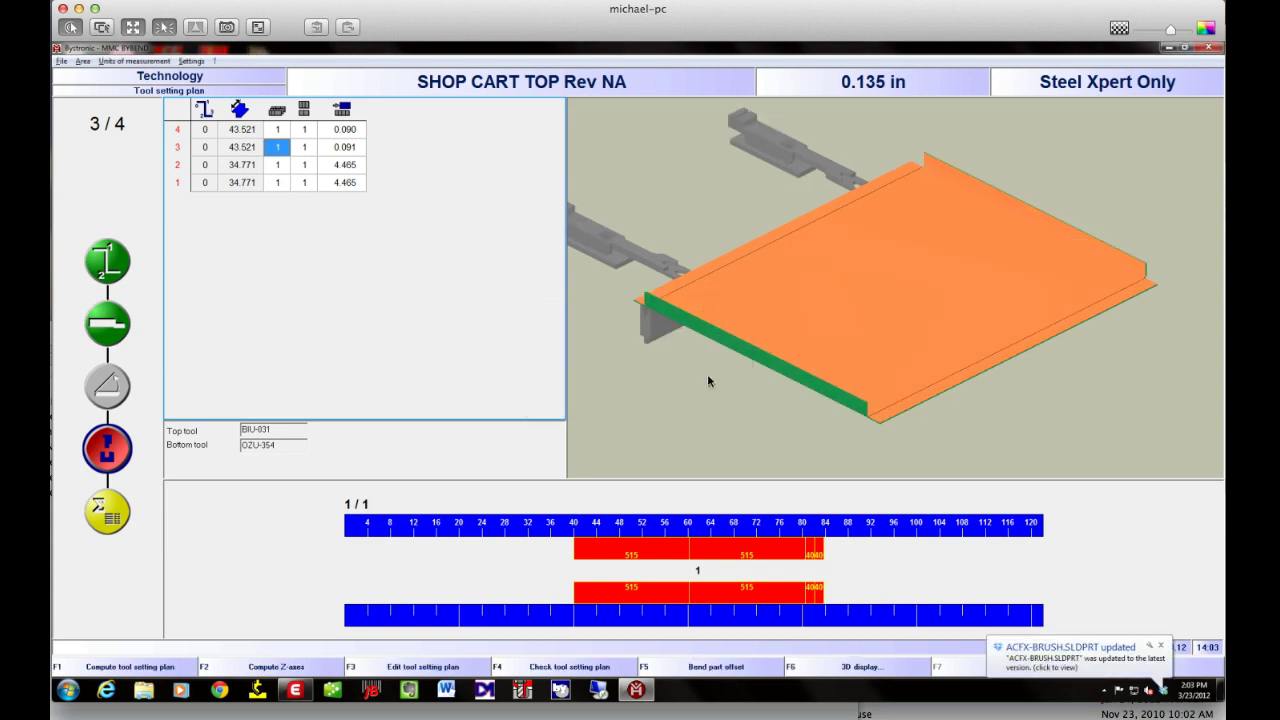
drag(770, 375, 696, 368)
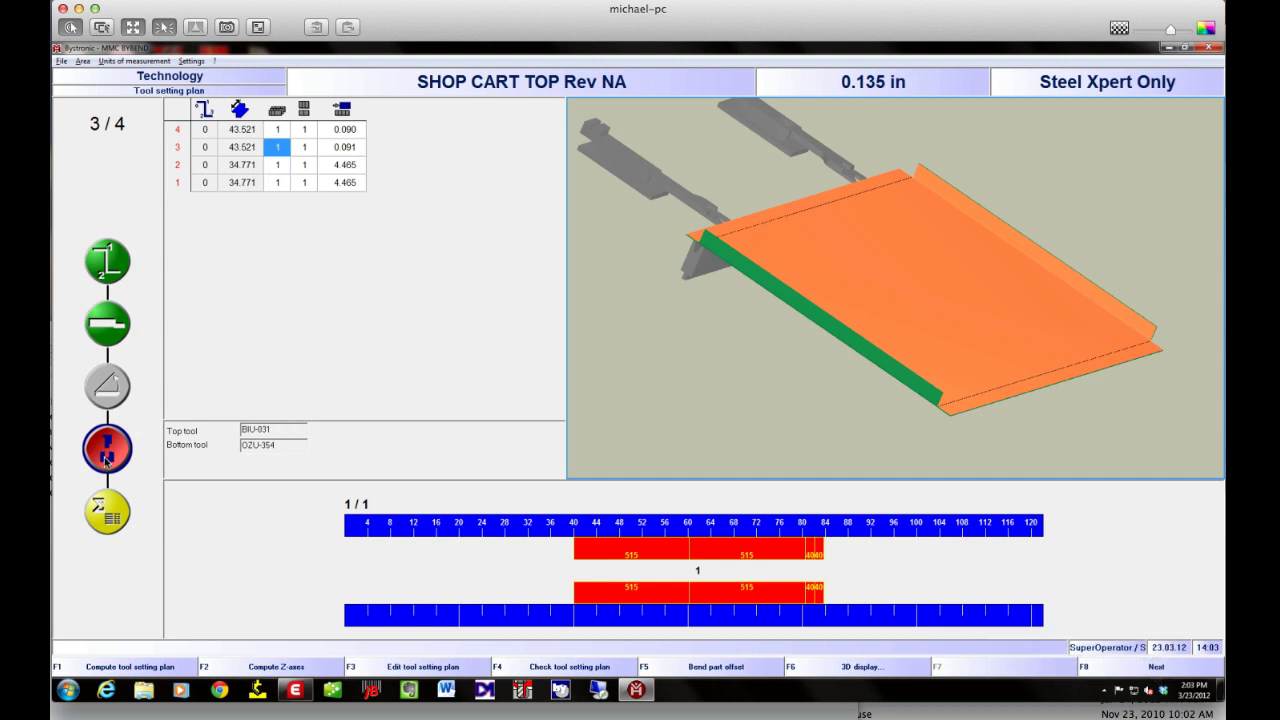
- Check bend 3's backgauge settings against the bending sequence, finishing in the bending sequence
click(106, 323)
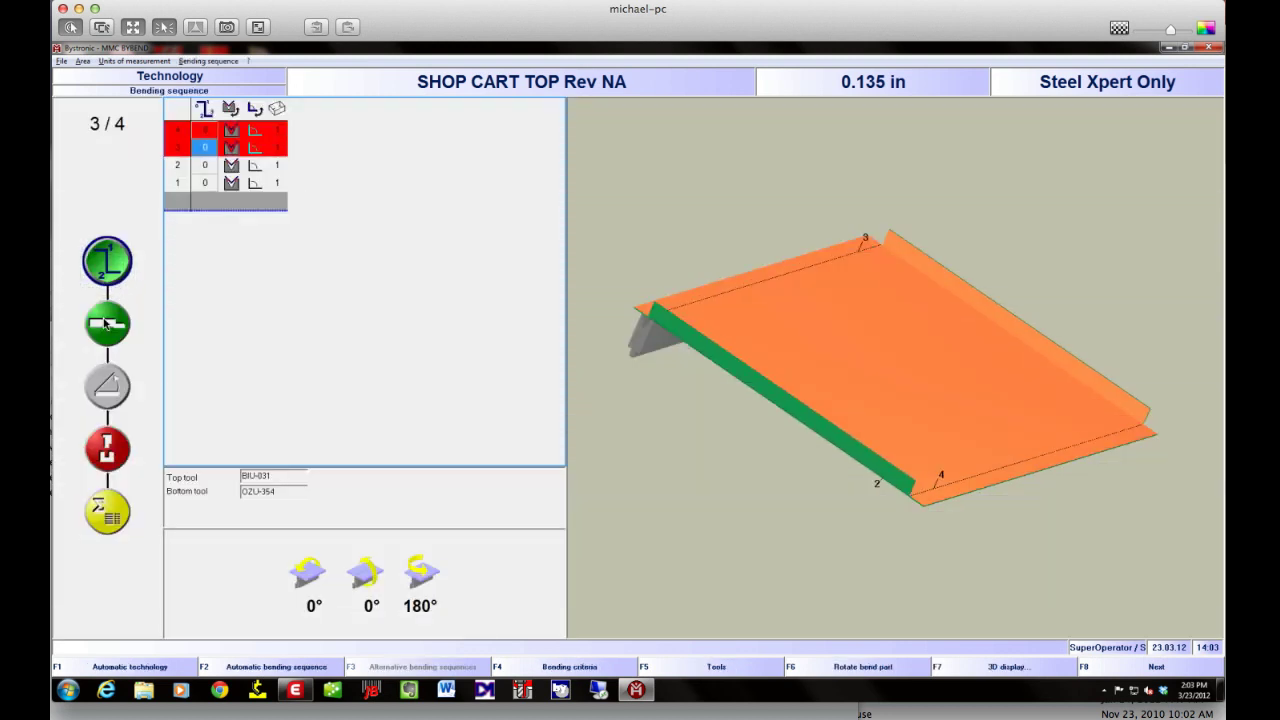
click(178, 155)
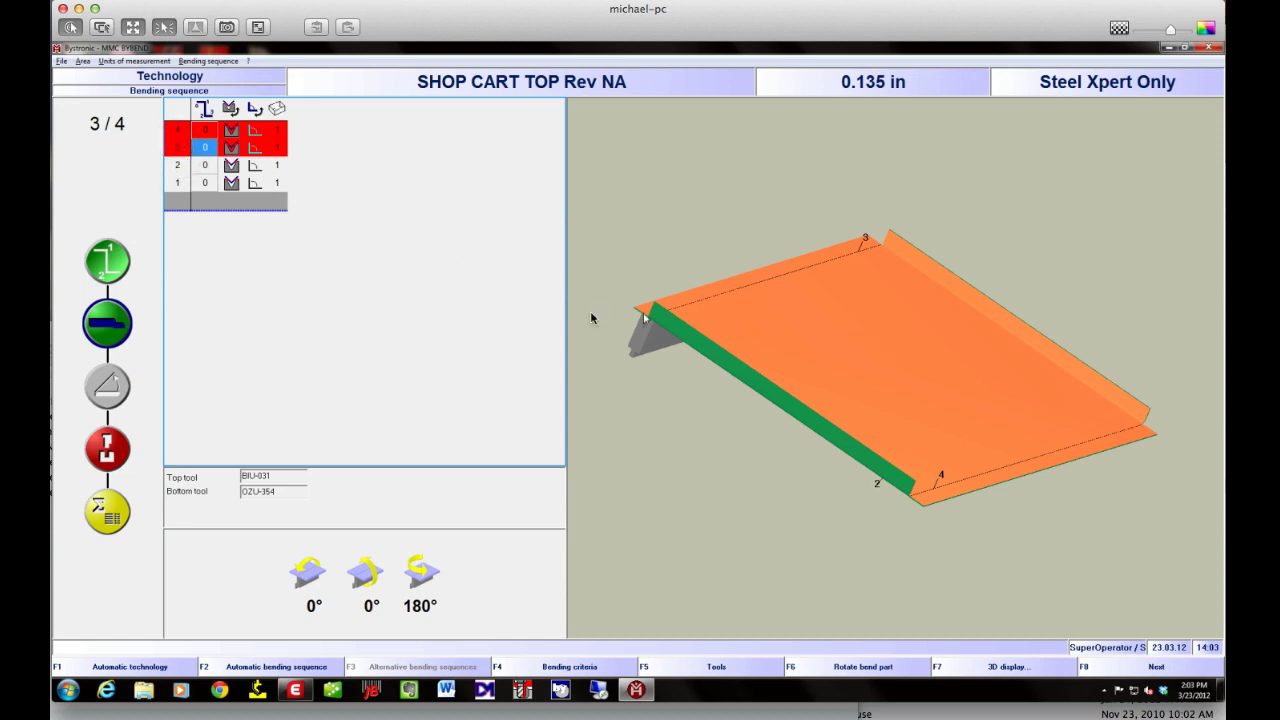
click(112, 372)
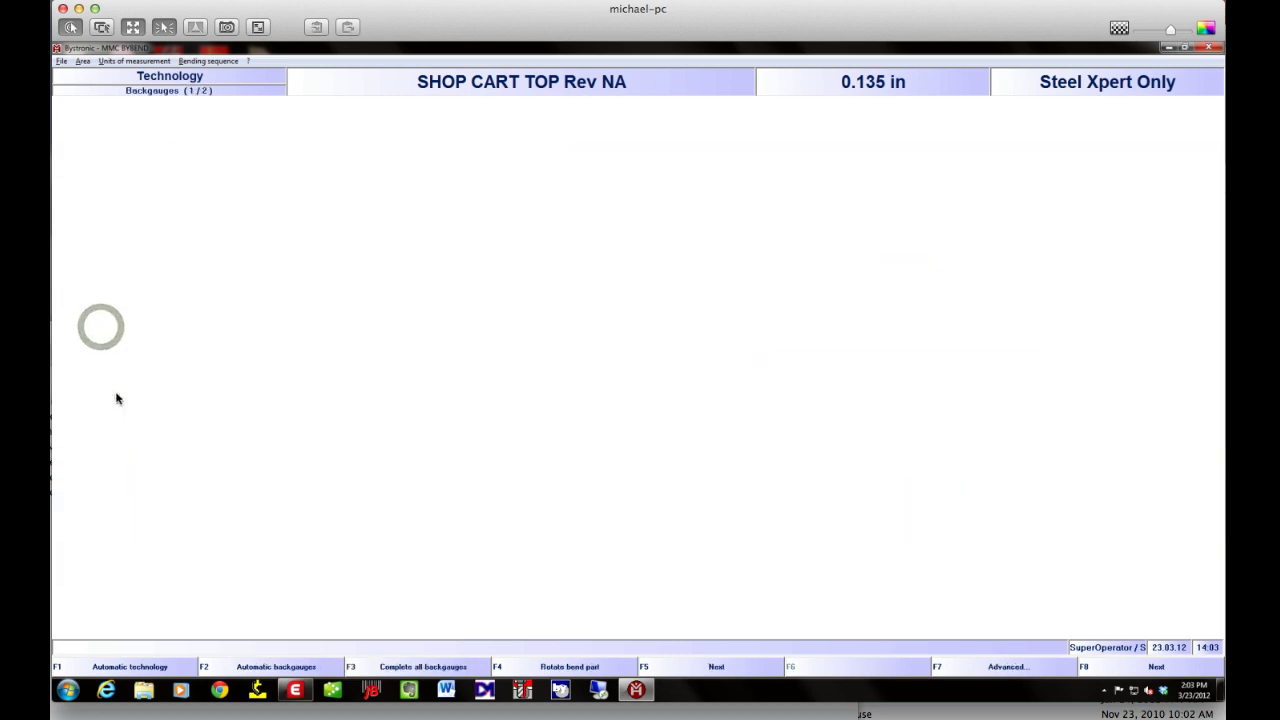
click(115, 392)
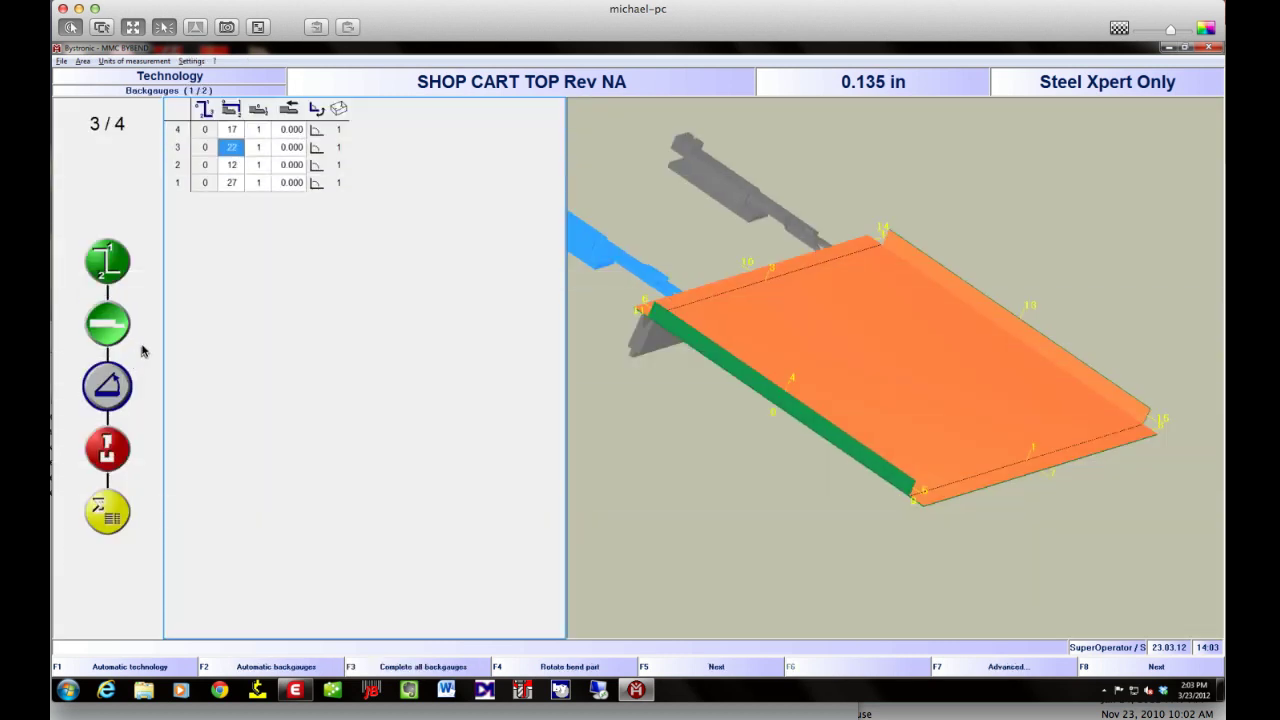
click(109, 270)
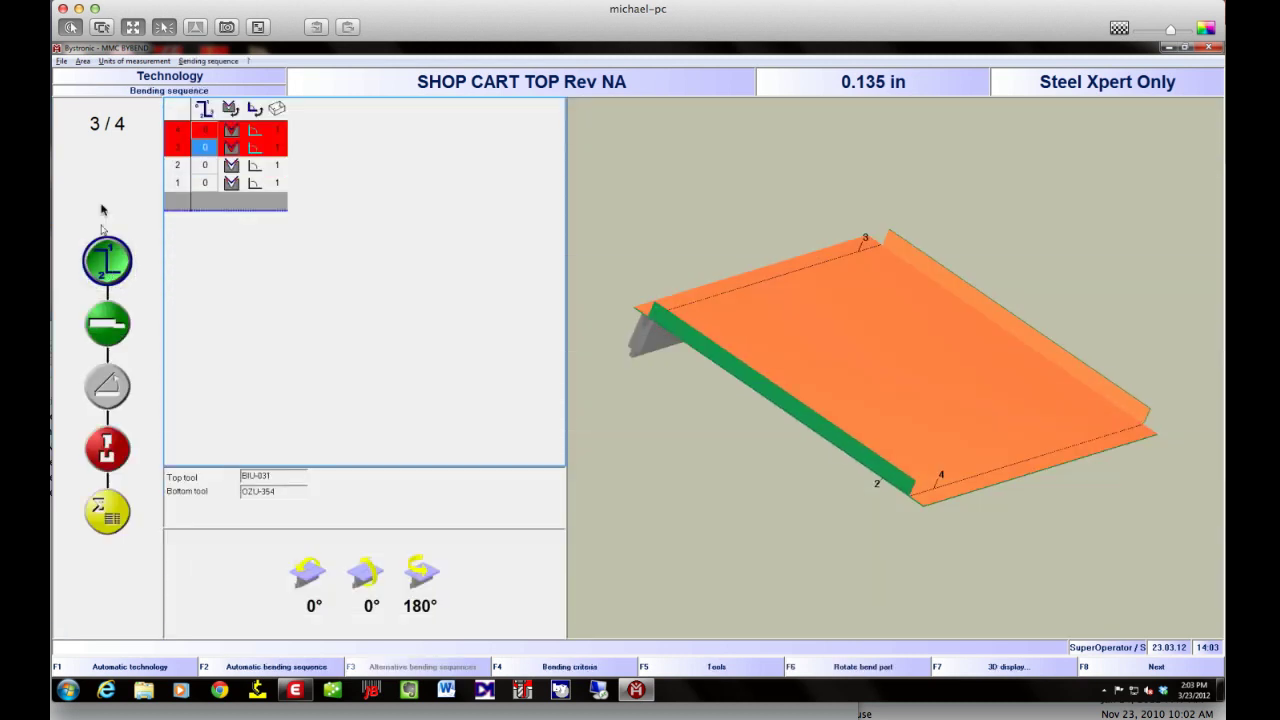
- Move bend 3 down one position in the bending sequence and back up, accepting the collisions
click(201, 150)
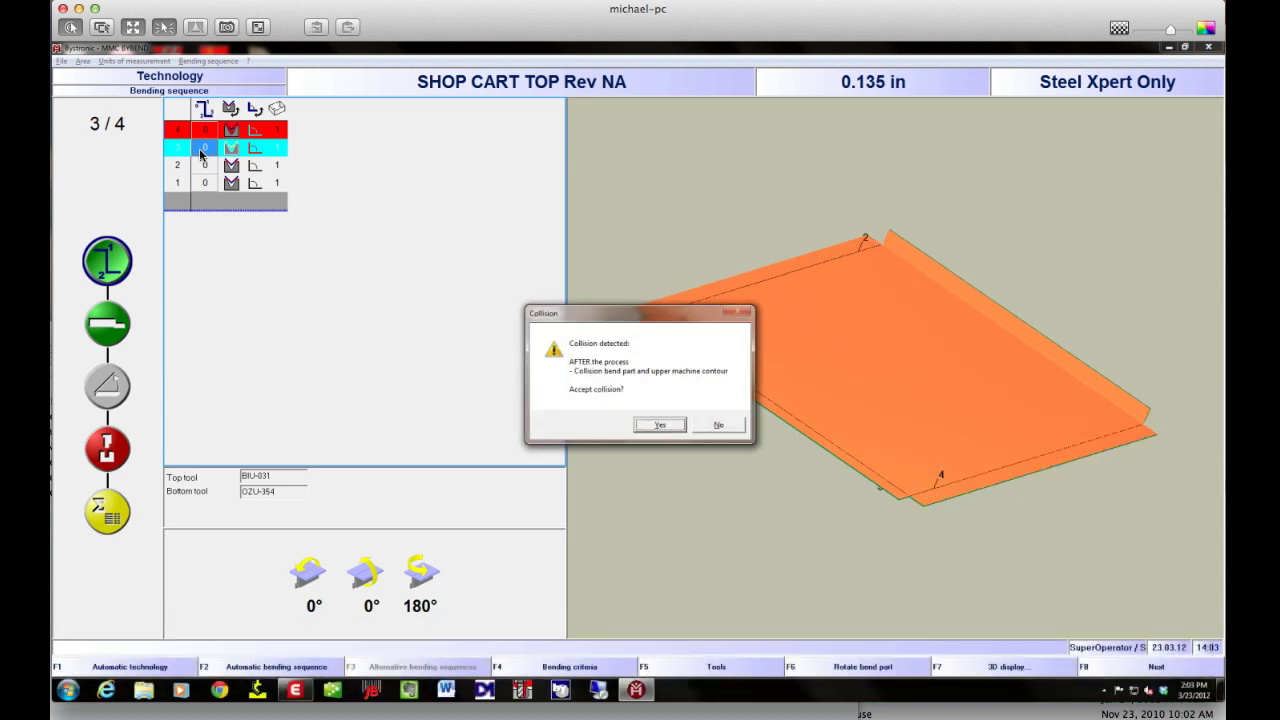
key(Return)
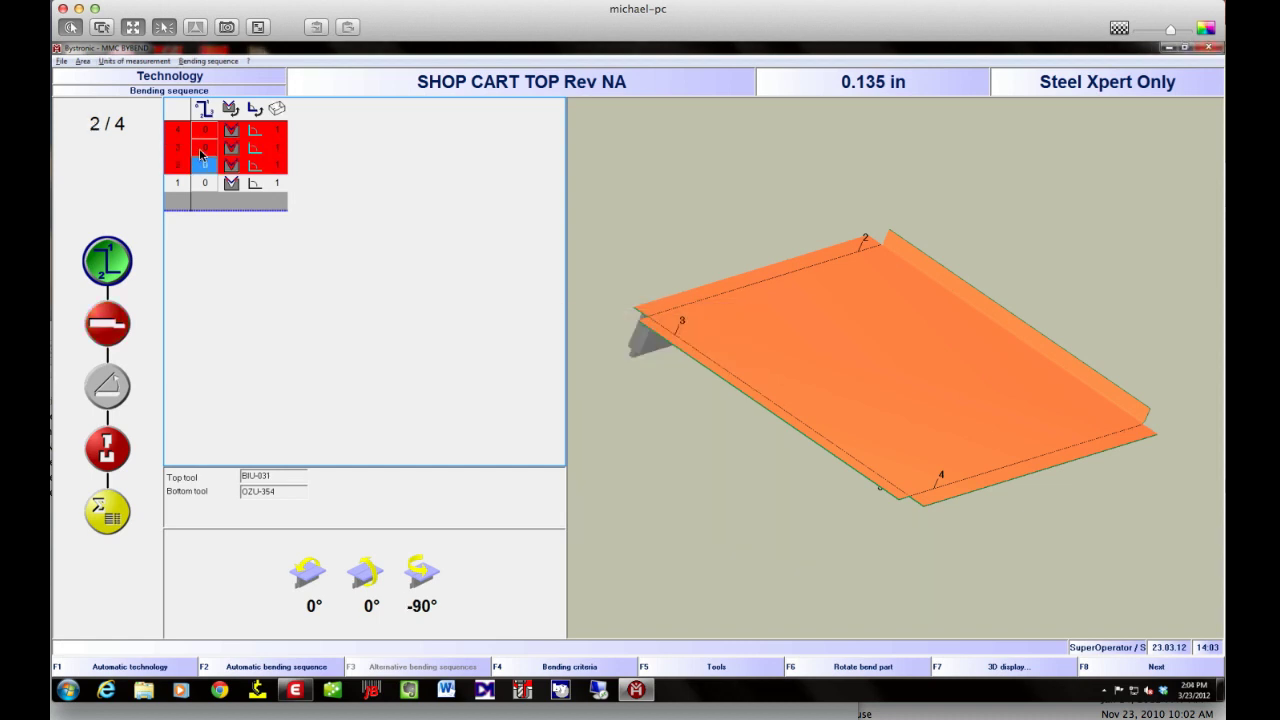
key(Up)
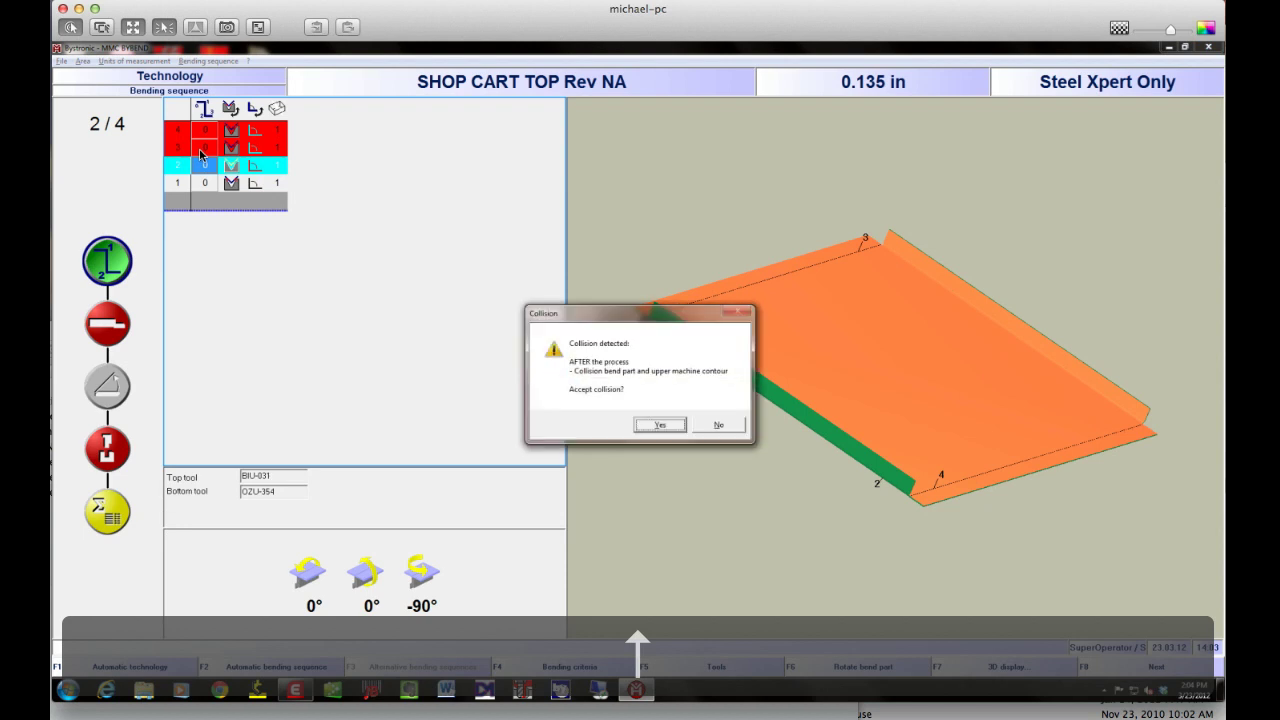
key(Escape)
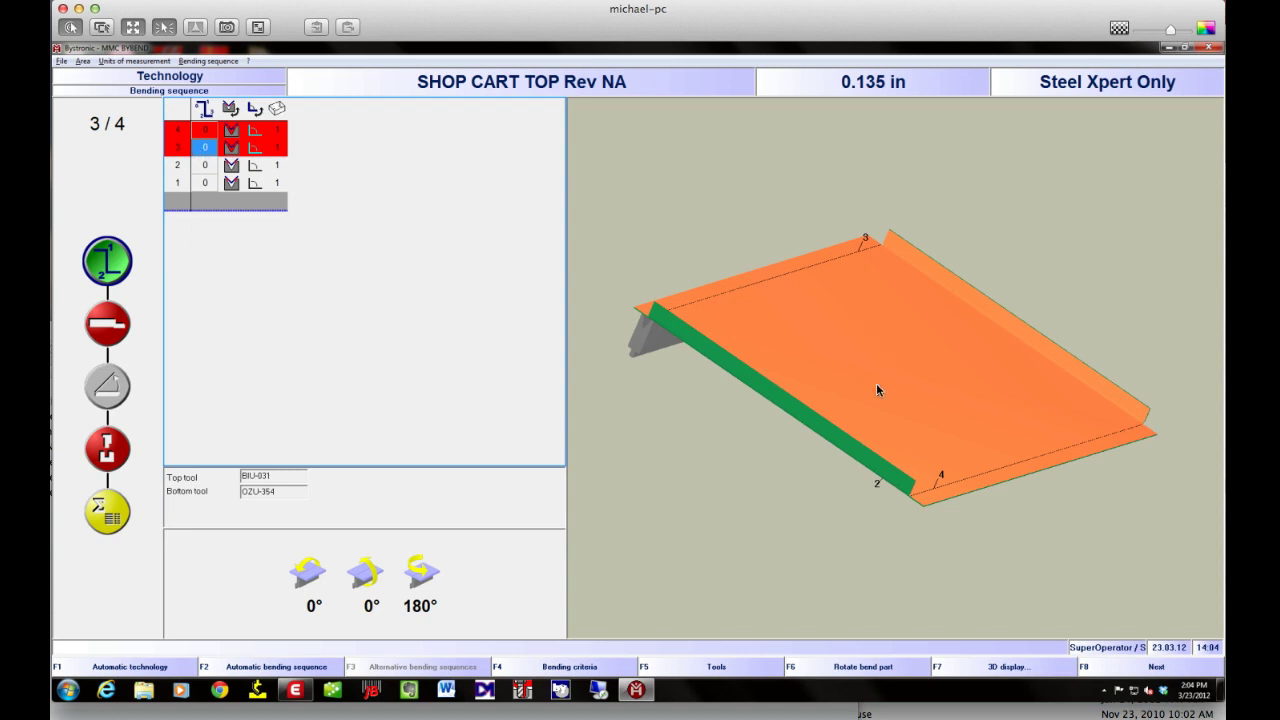
- Recompute the backgauges automatically for all bends and select bend 1's backgauge position
click(116, 326)
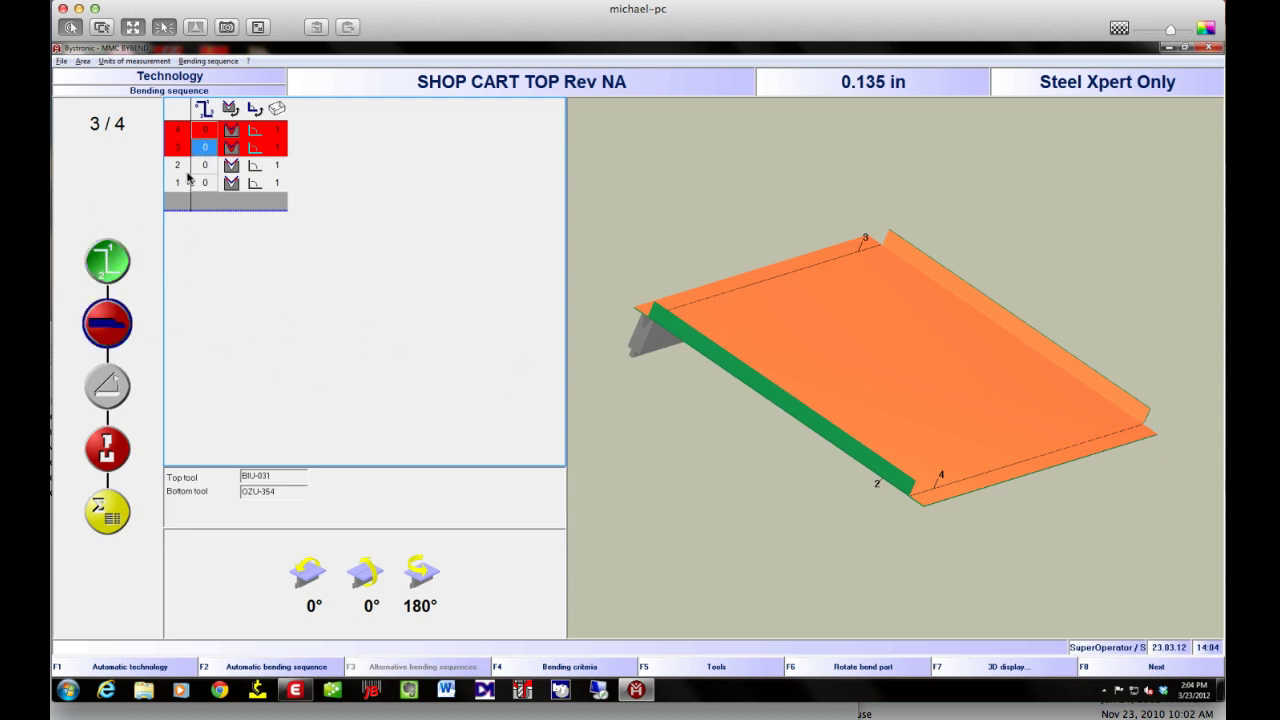
click(108, 342)
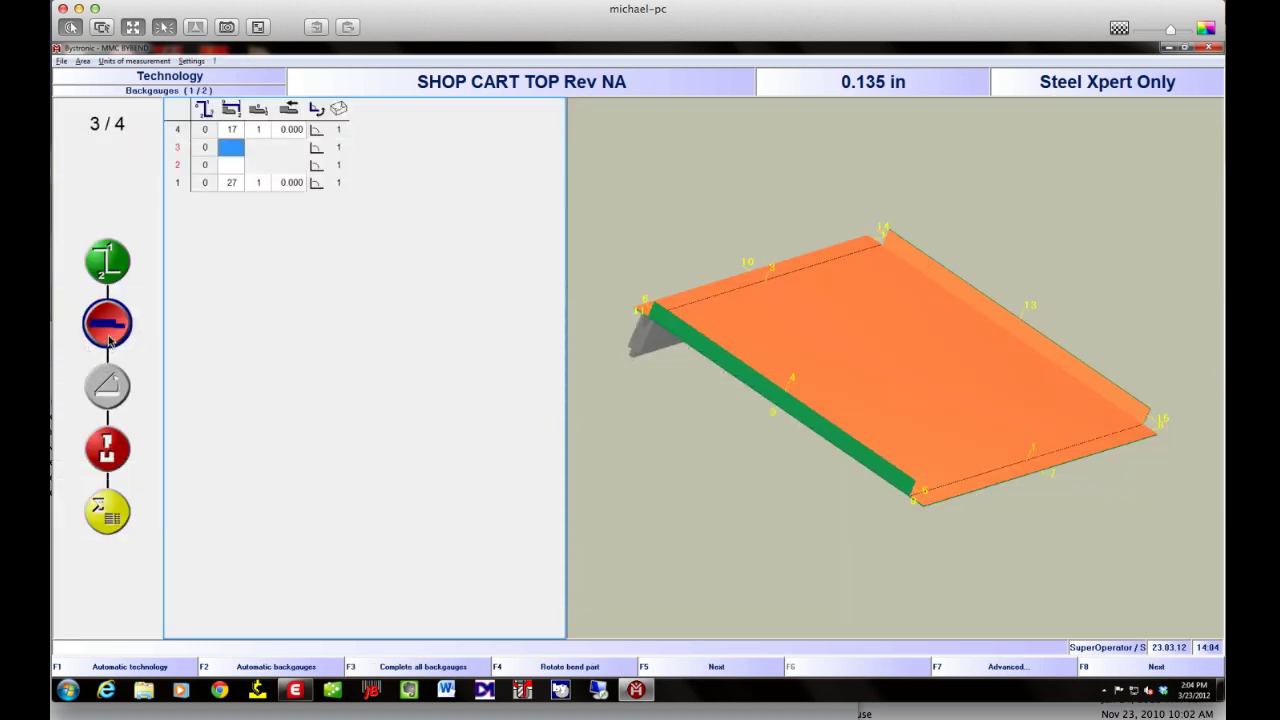
click(240, 668)
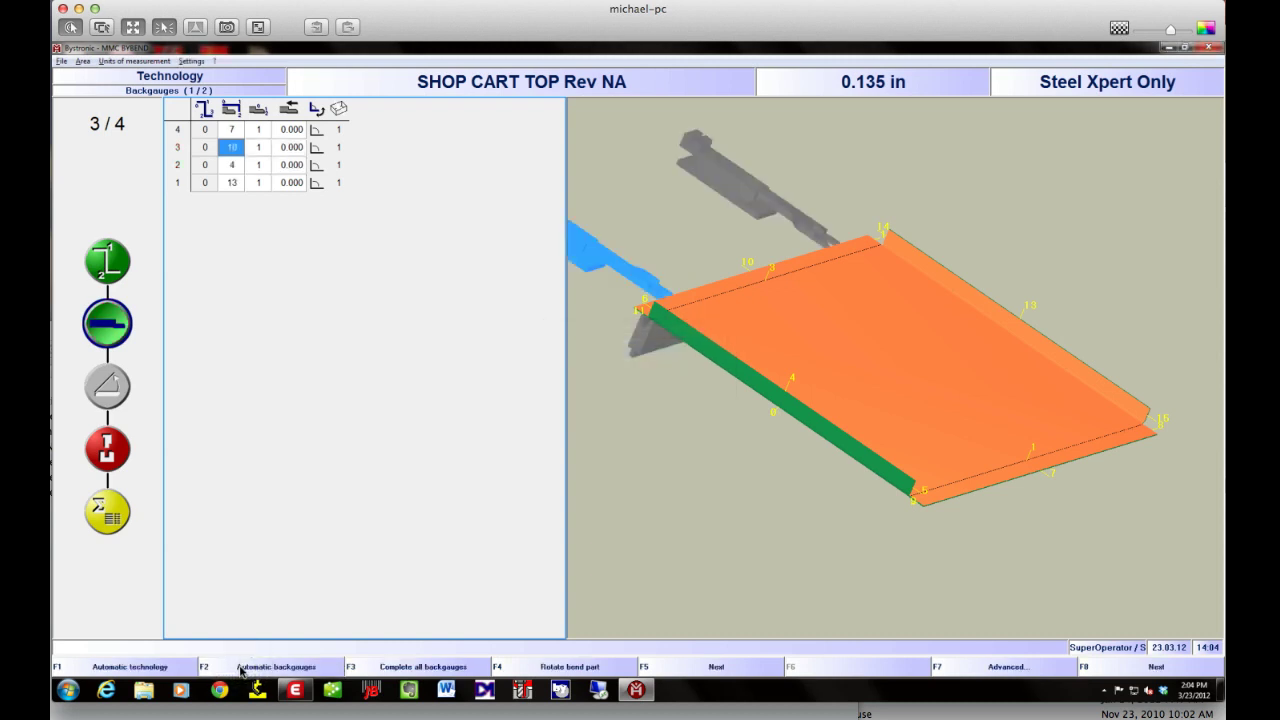
click(232, 184)
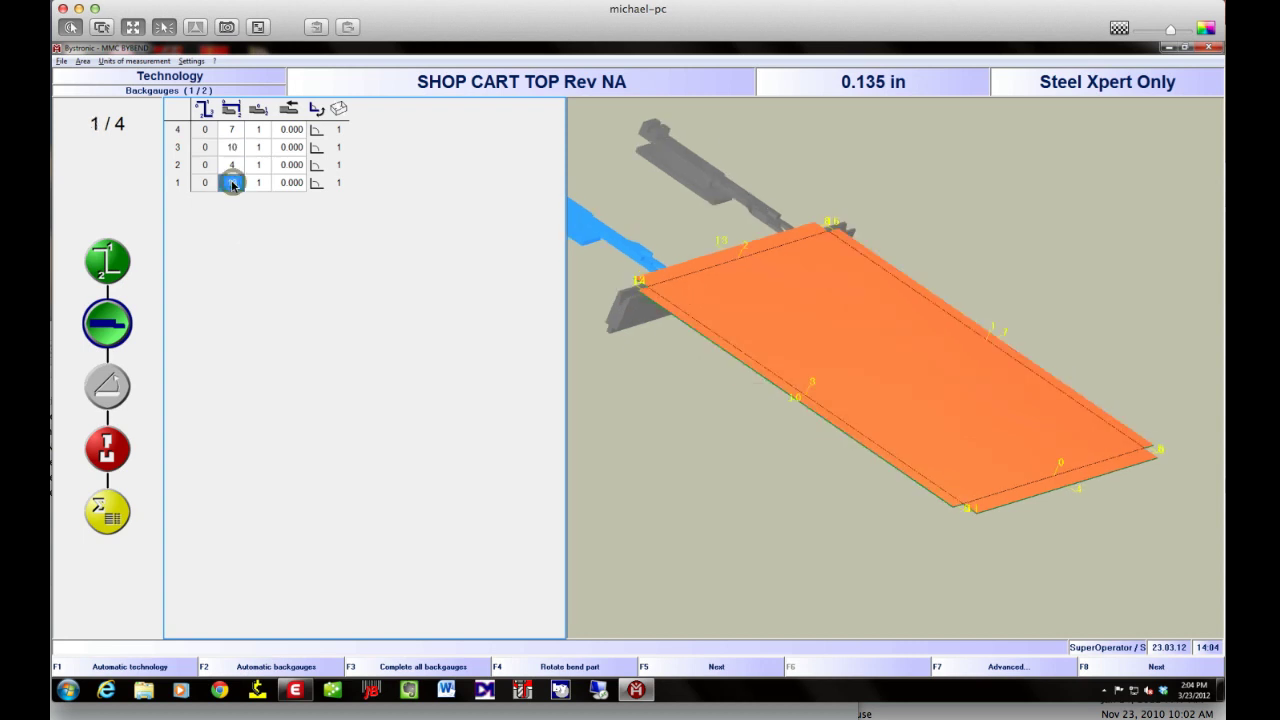
- Examine the backgauge positions of bends 1 to 4 one after another in the 3D view
click(716, 257)
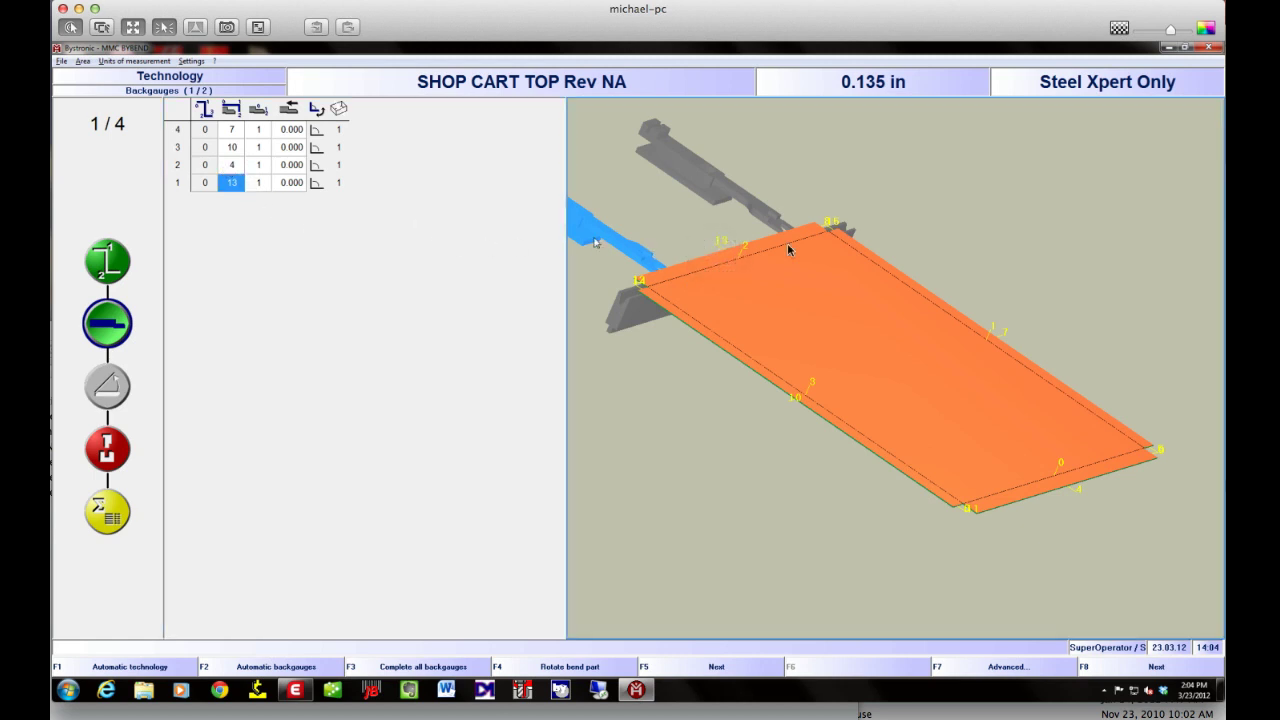
click(224, 167)
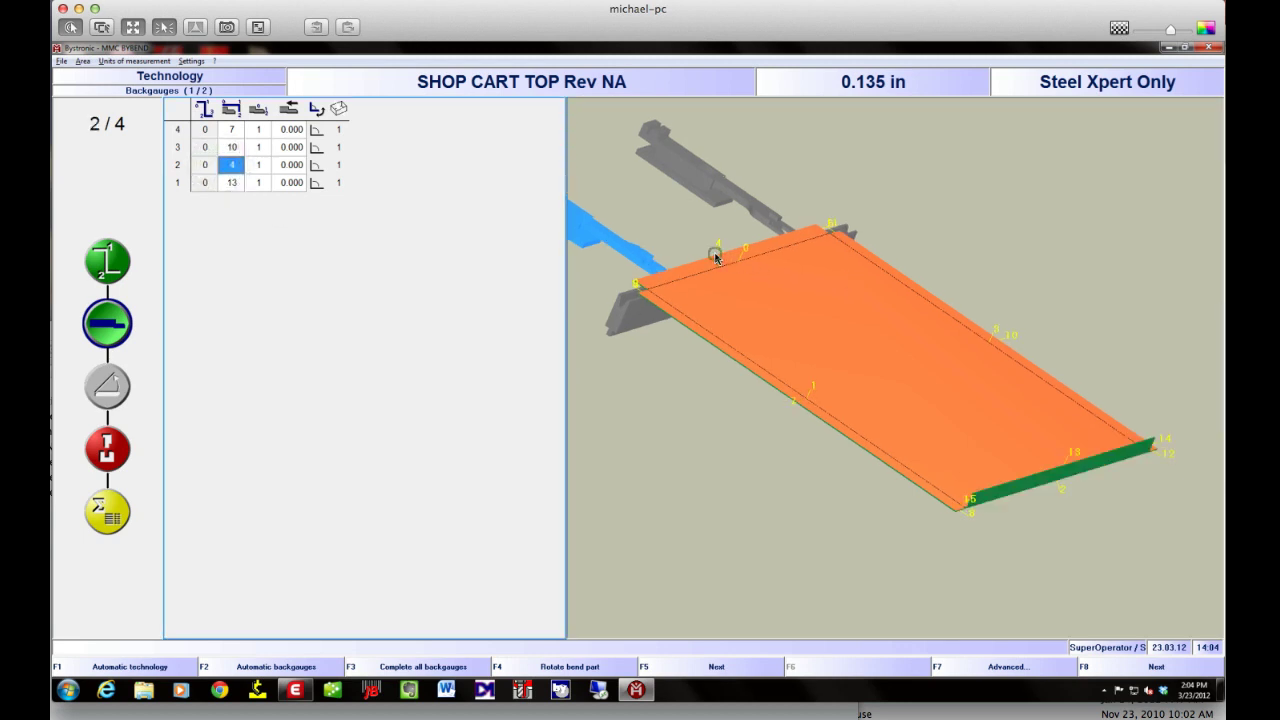
click(222, 147)
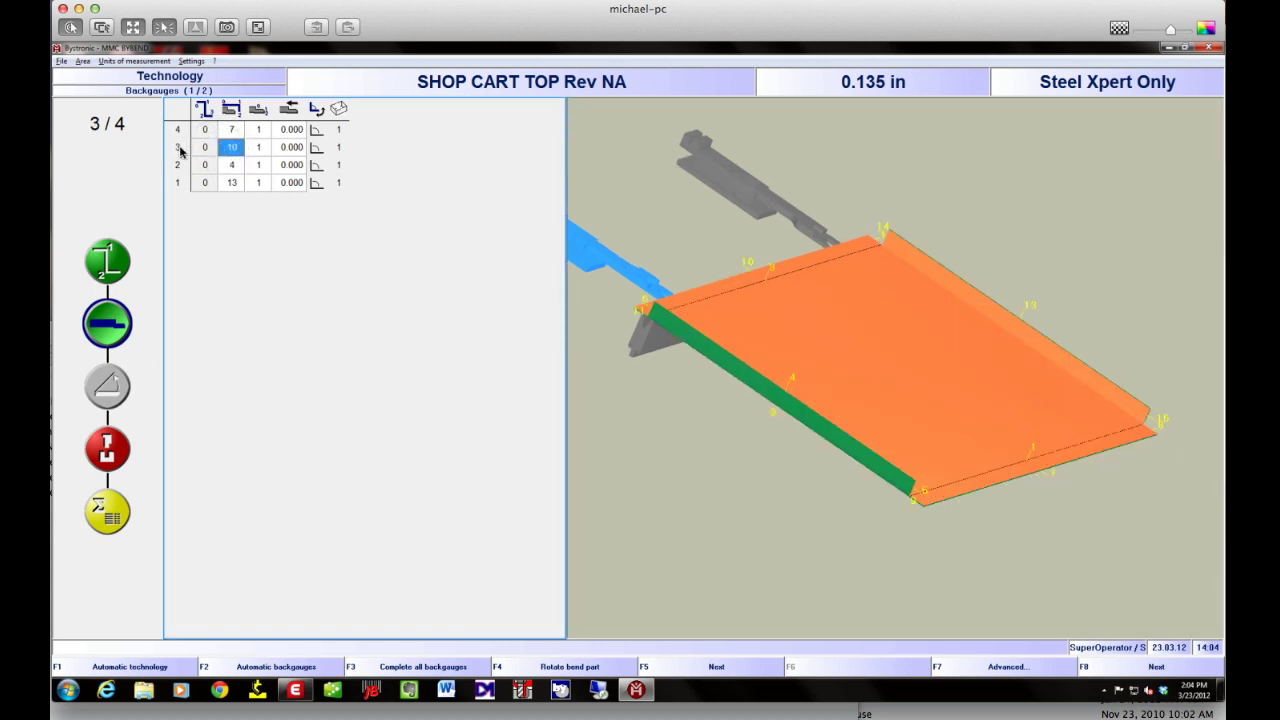
click(171, 150)
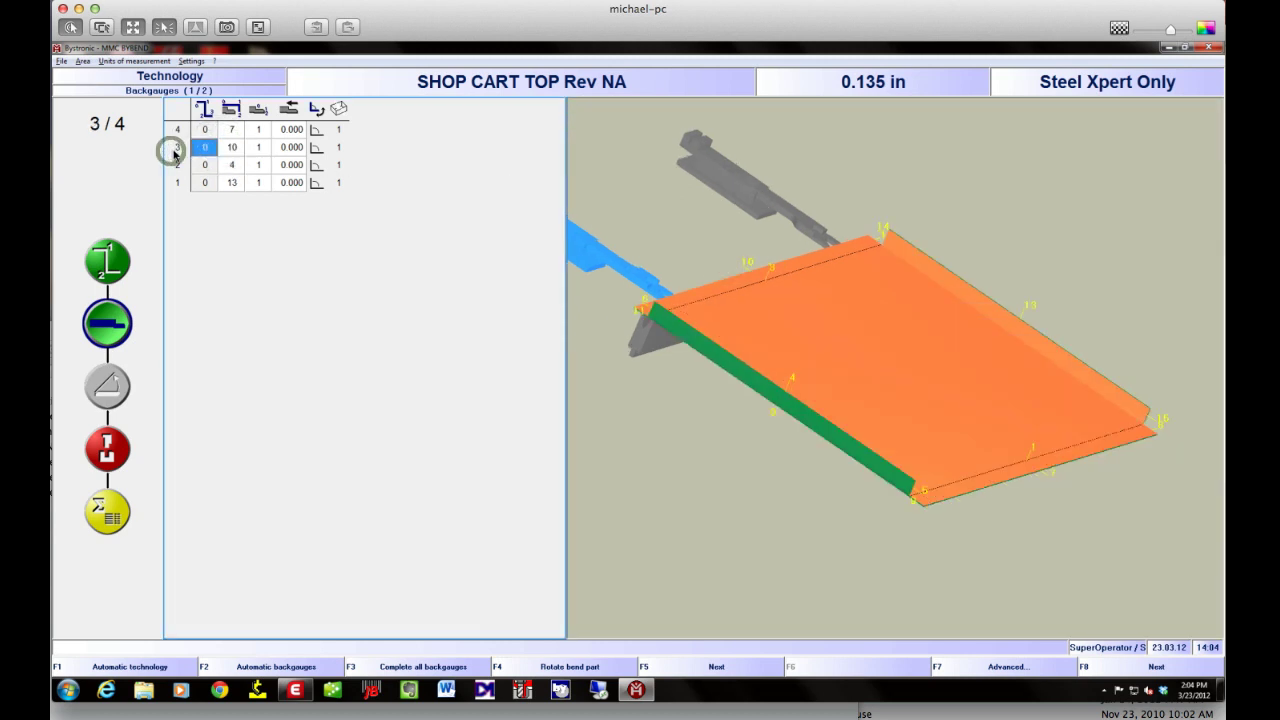
click(230, 151)
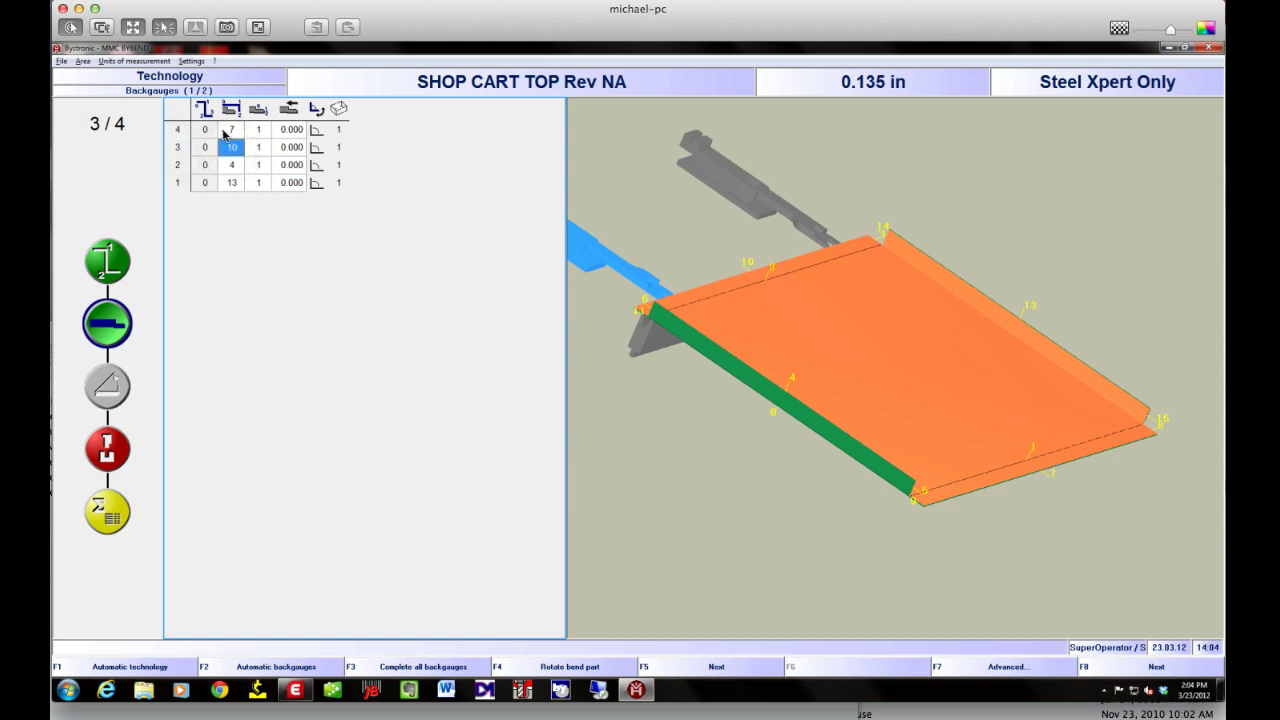
click(224, 131)
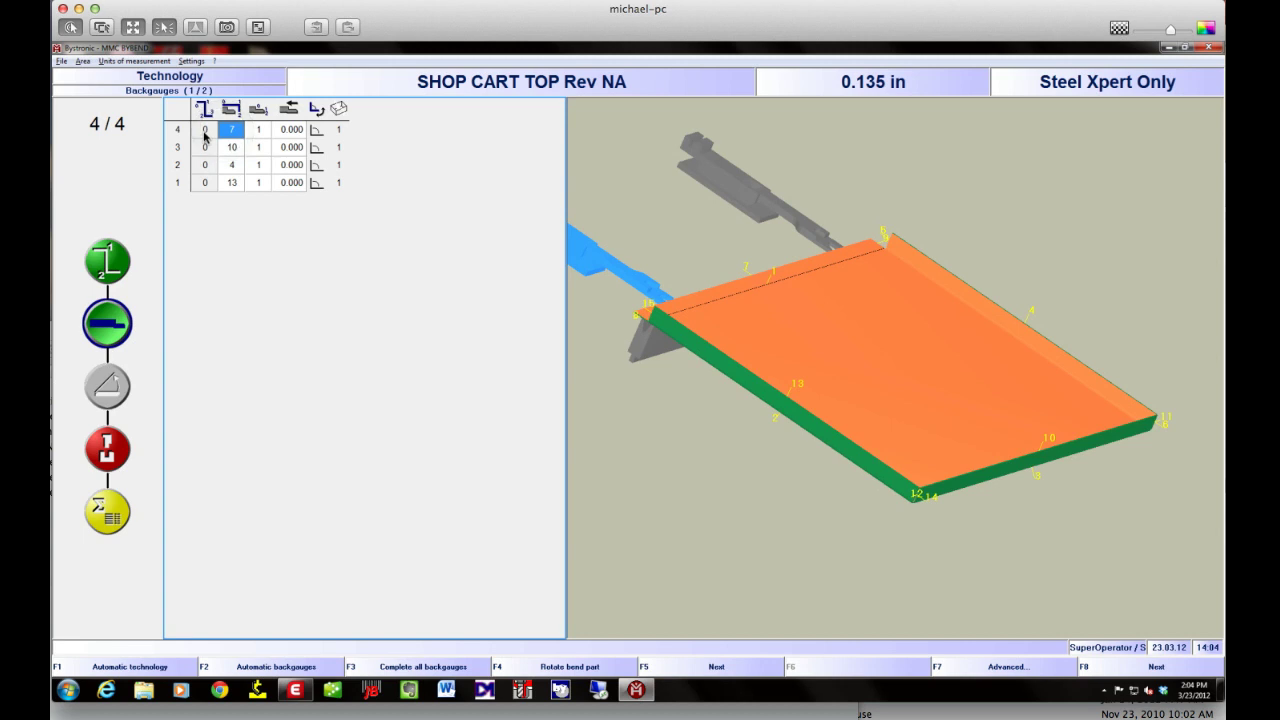
- Examine bends 1 to 4 in the tool setting plan, comparing each bend's placement against the part and backgauges in 3D
click(118, 391)
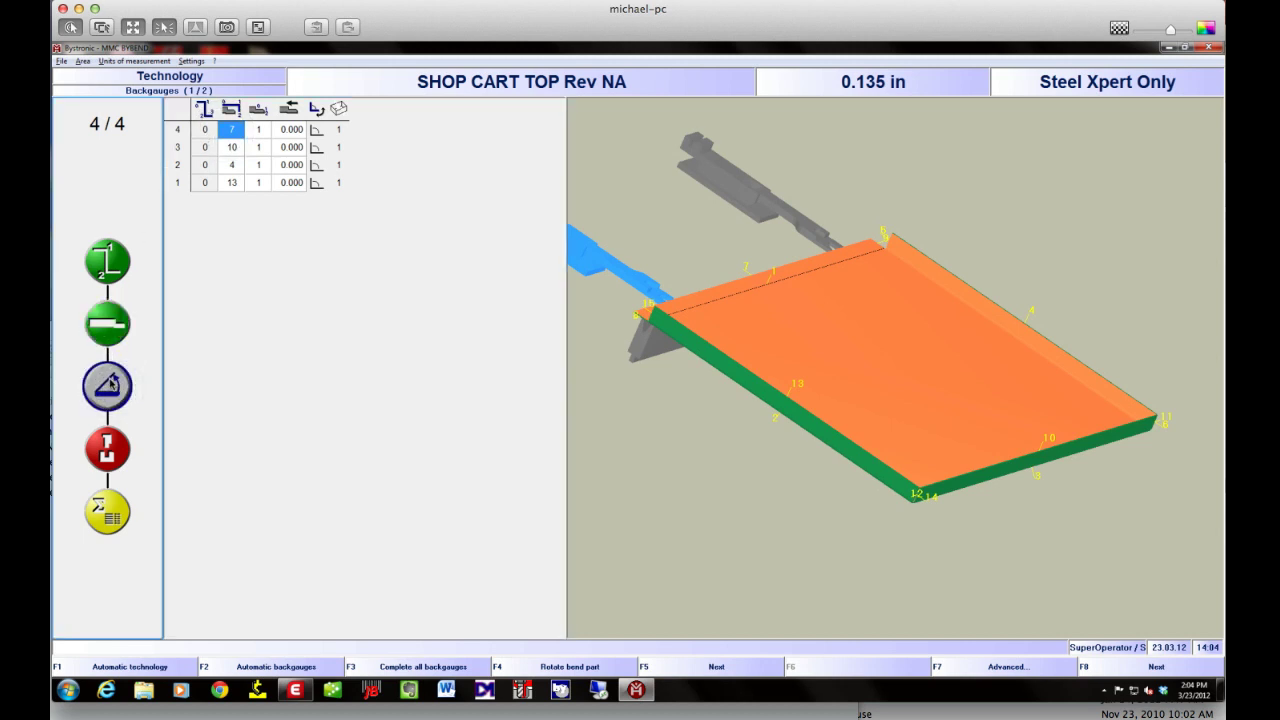
click(109, 456)
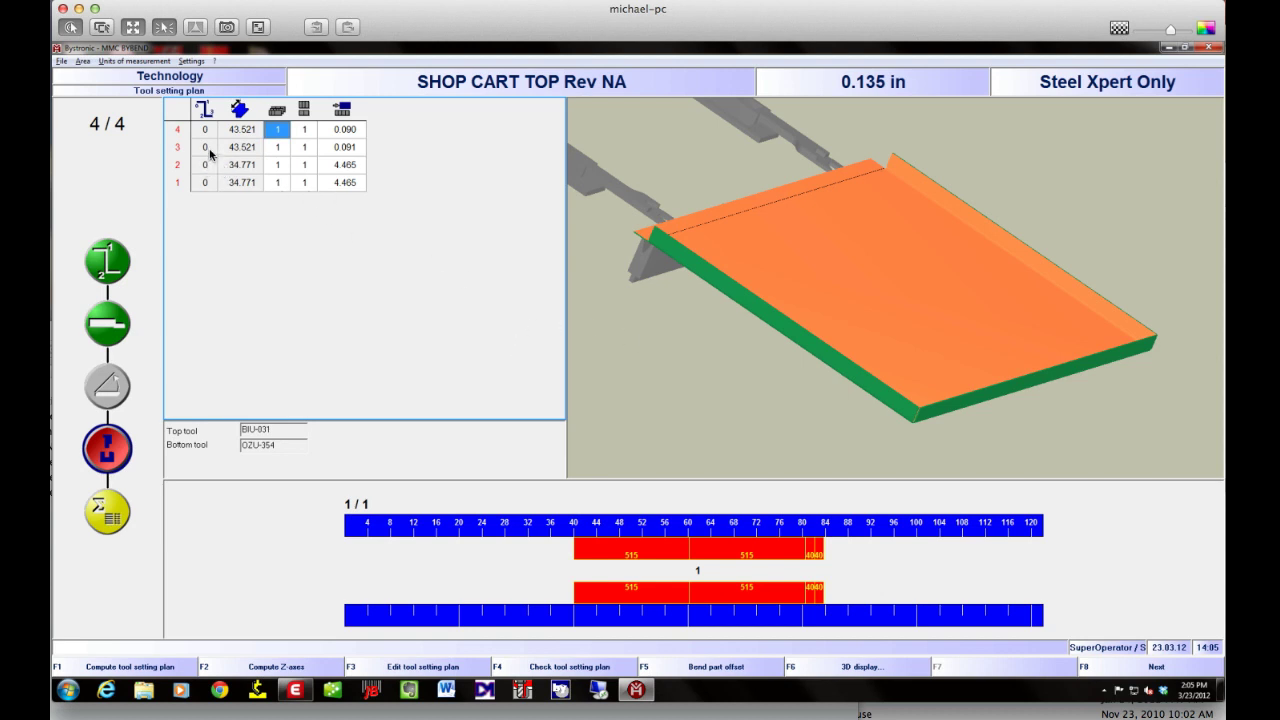
mouse_move(660, 329)
mouse_down()
mouse_move(591, 274)
mouse_move(597, 289)
mouse_up()
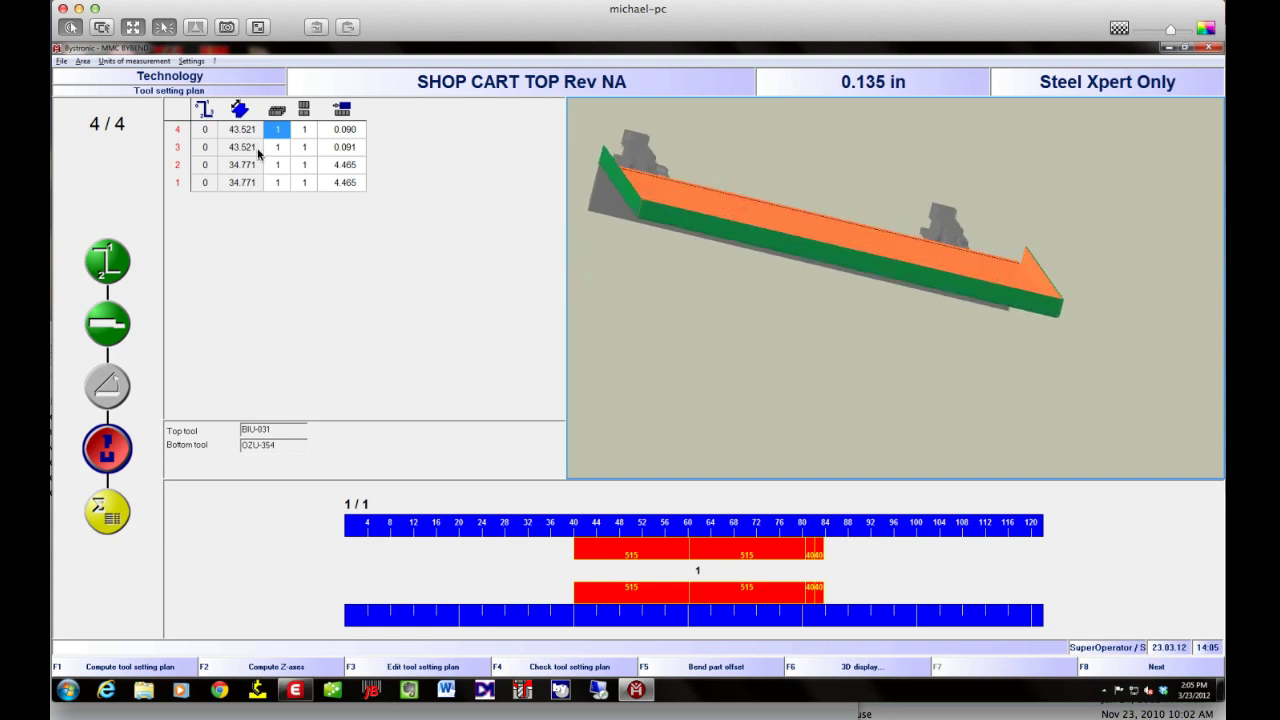
click(205, 182)
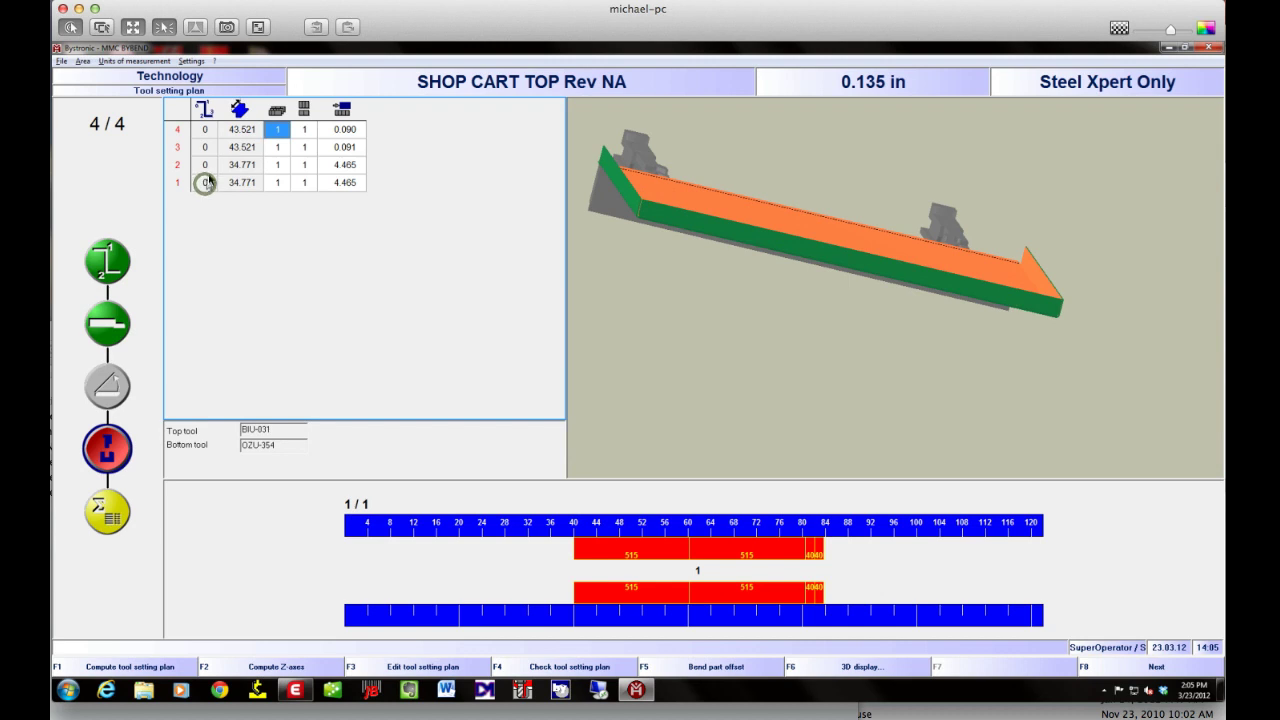
click(270, 186)
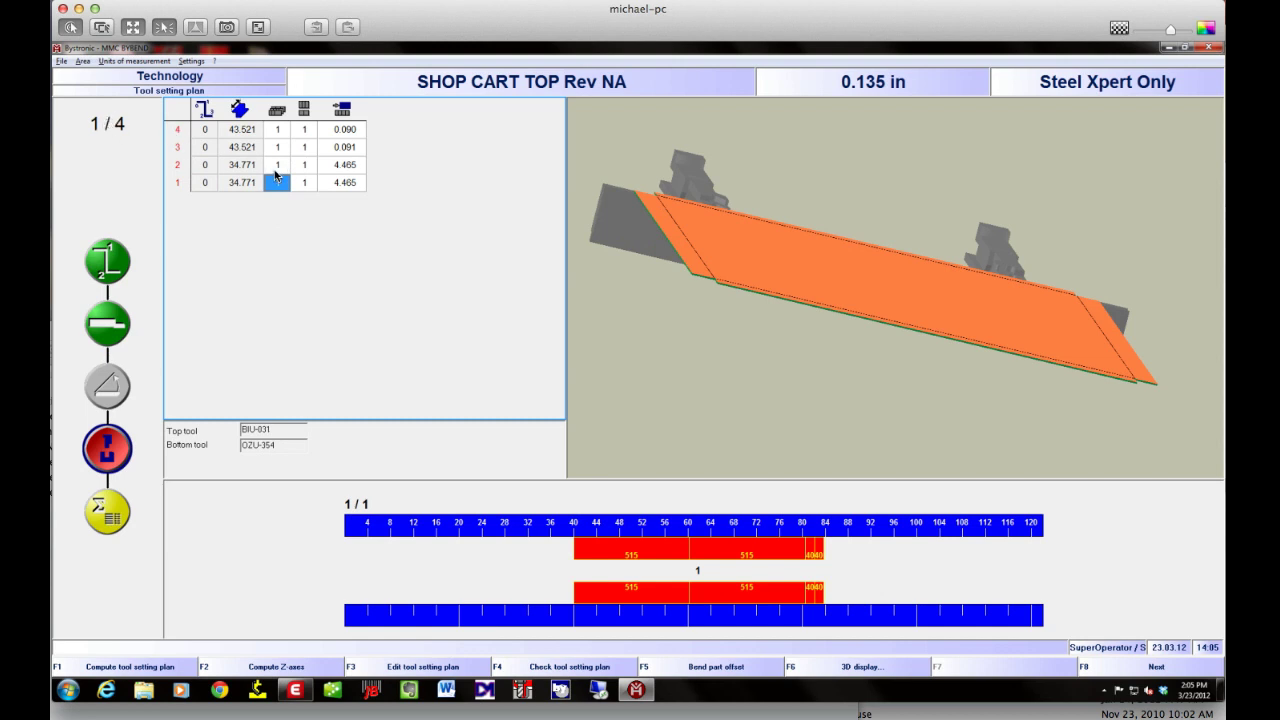
click(674, 310)
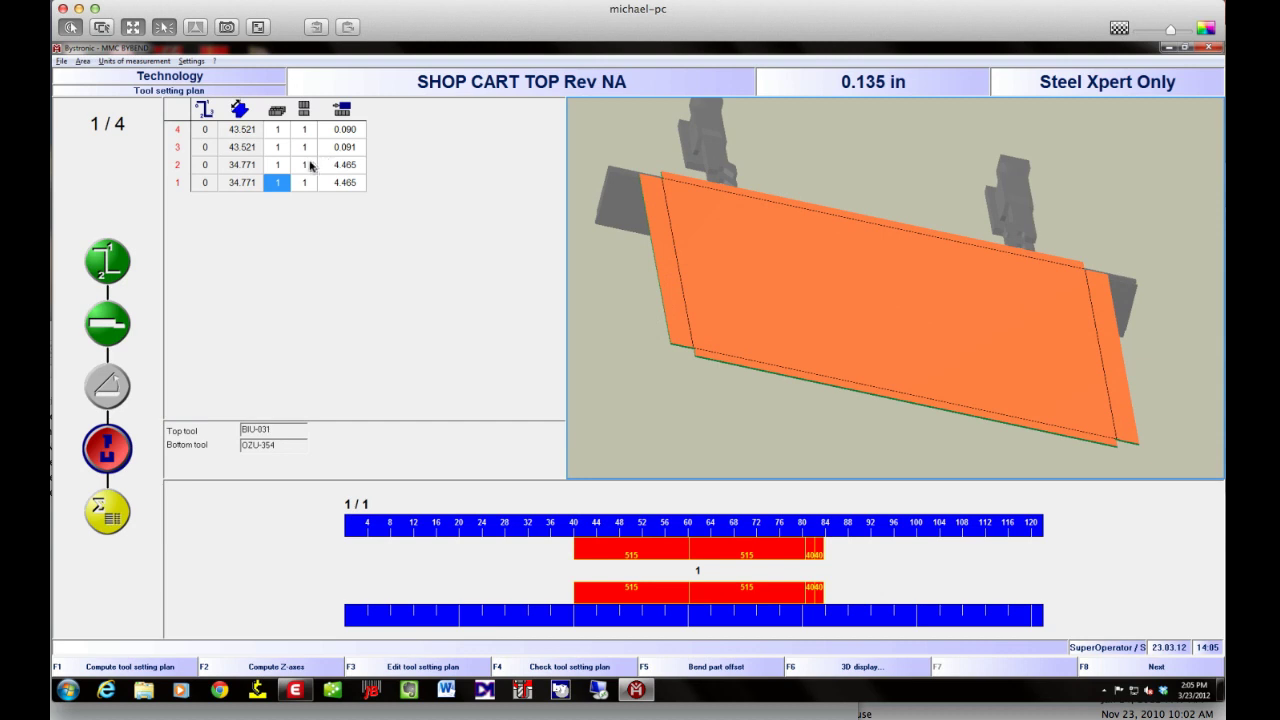
click(277, 165)
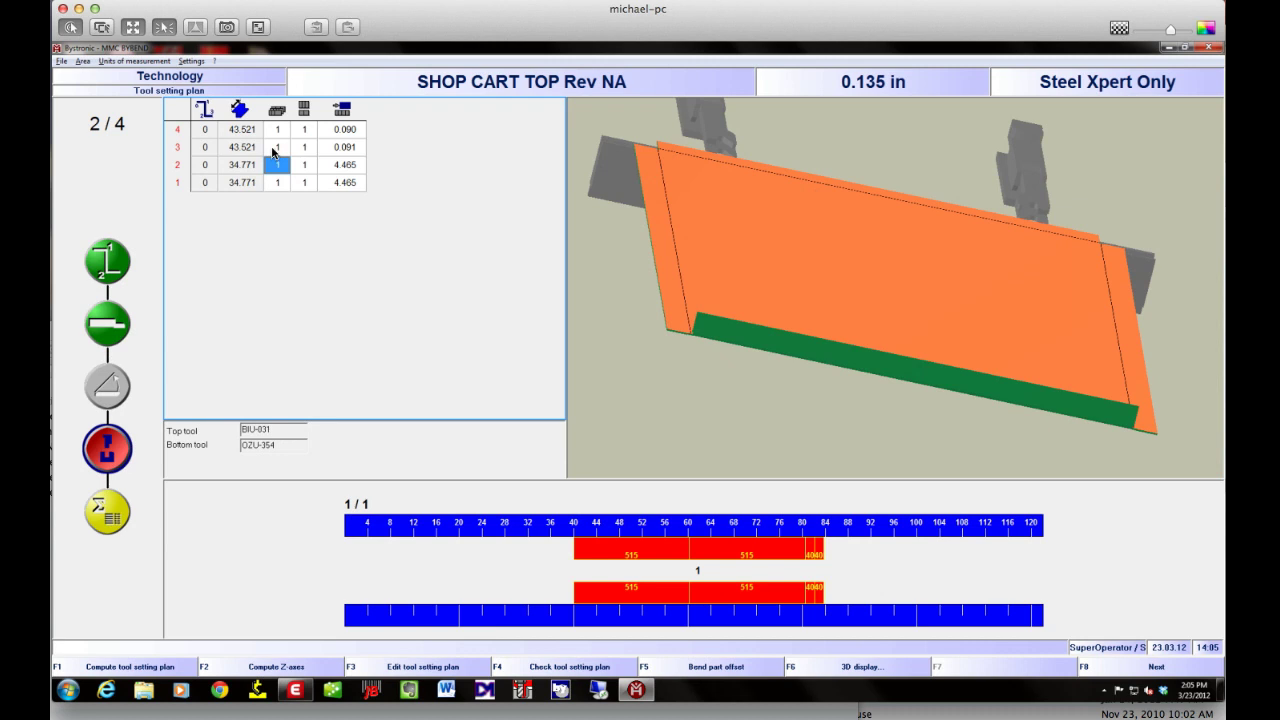
click(275, 148)
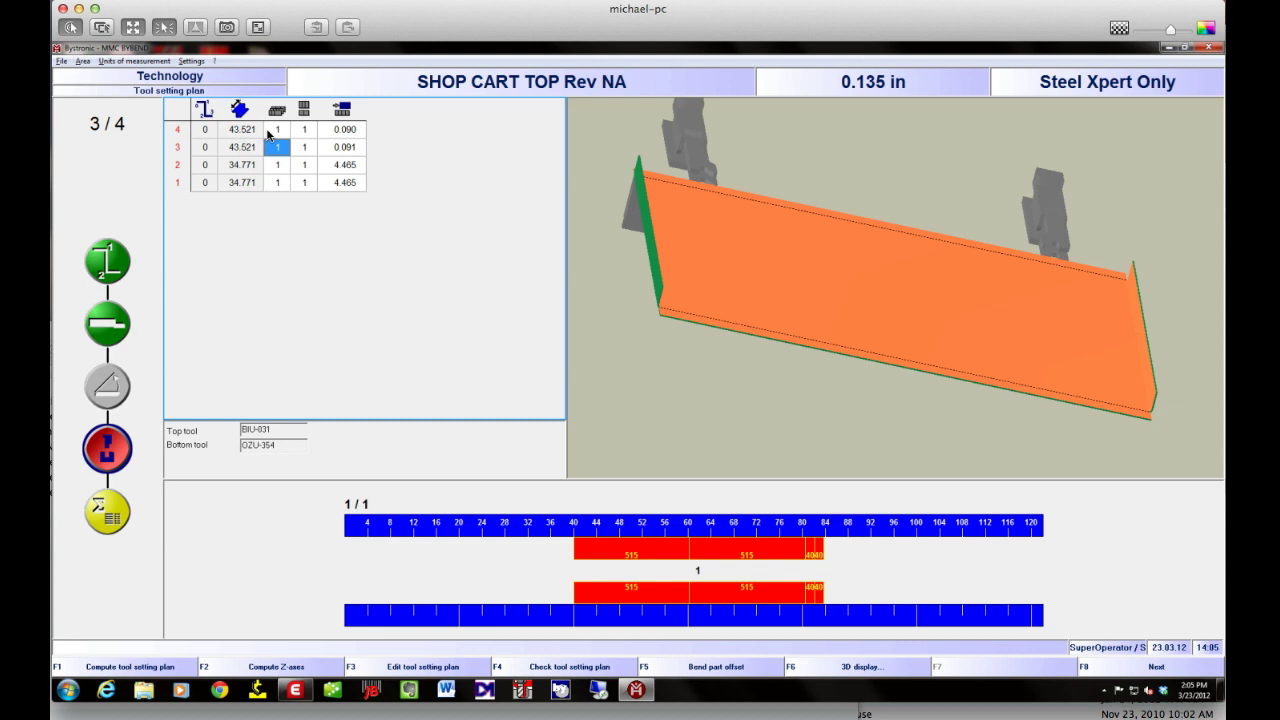
click(268, 133)
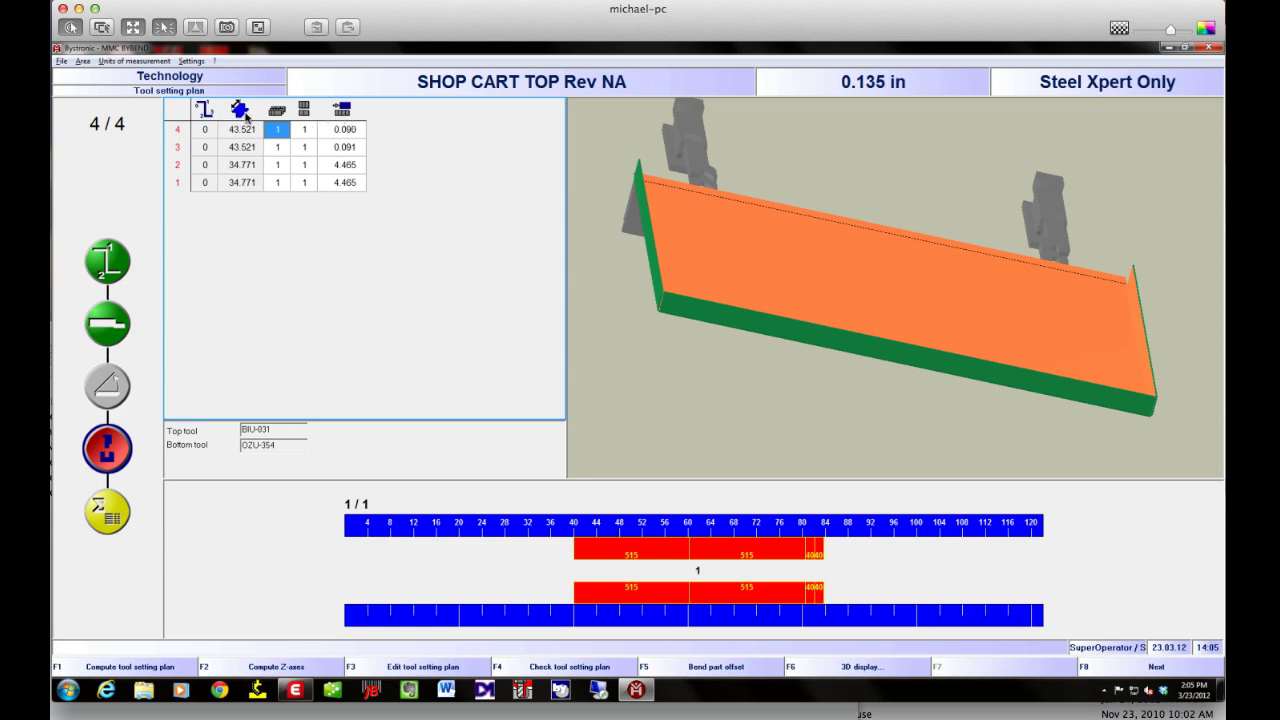
- Edit the tool setting plan and insert a blank segment of 5 between the two 515 top tool segments
click(106, 404)
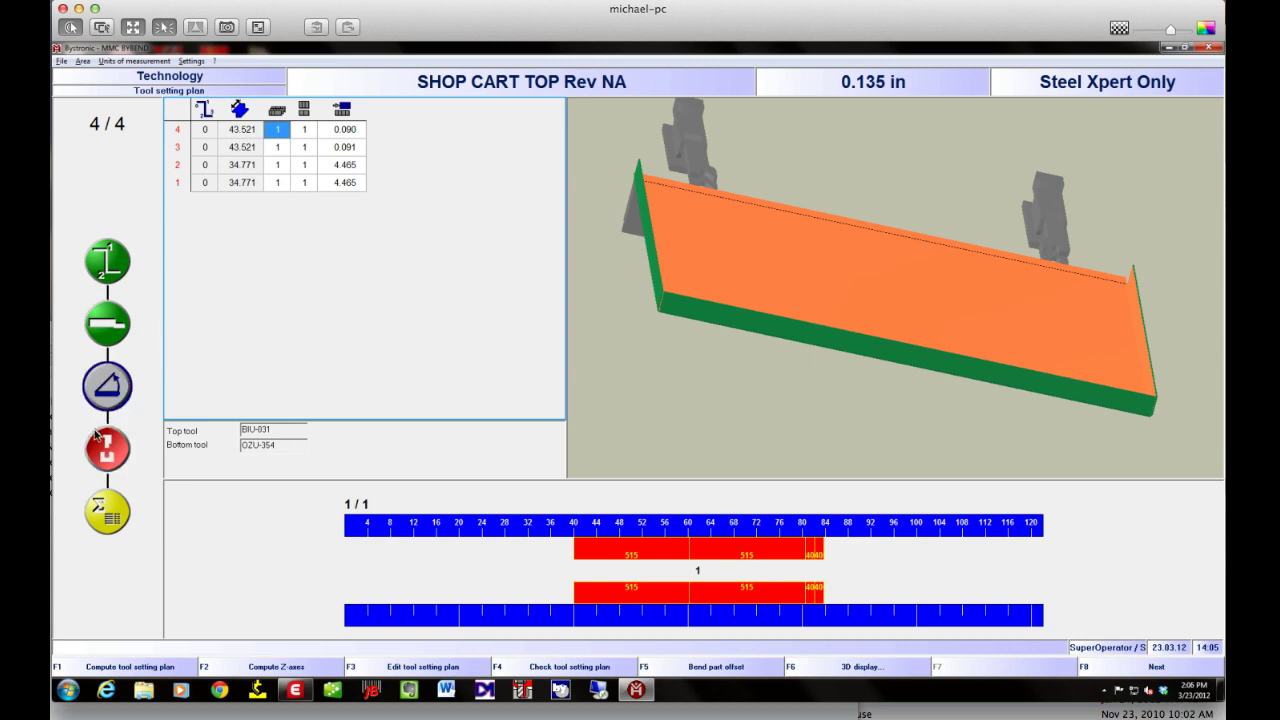
click(97, 436)
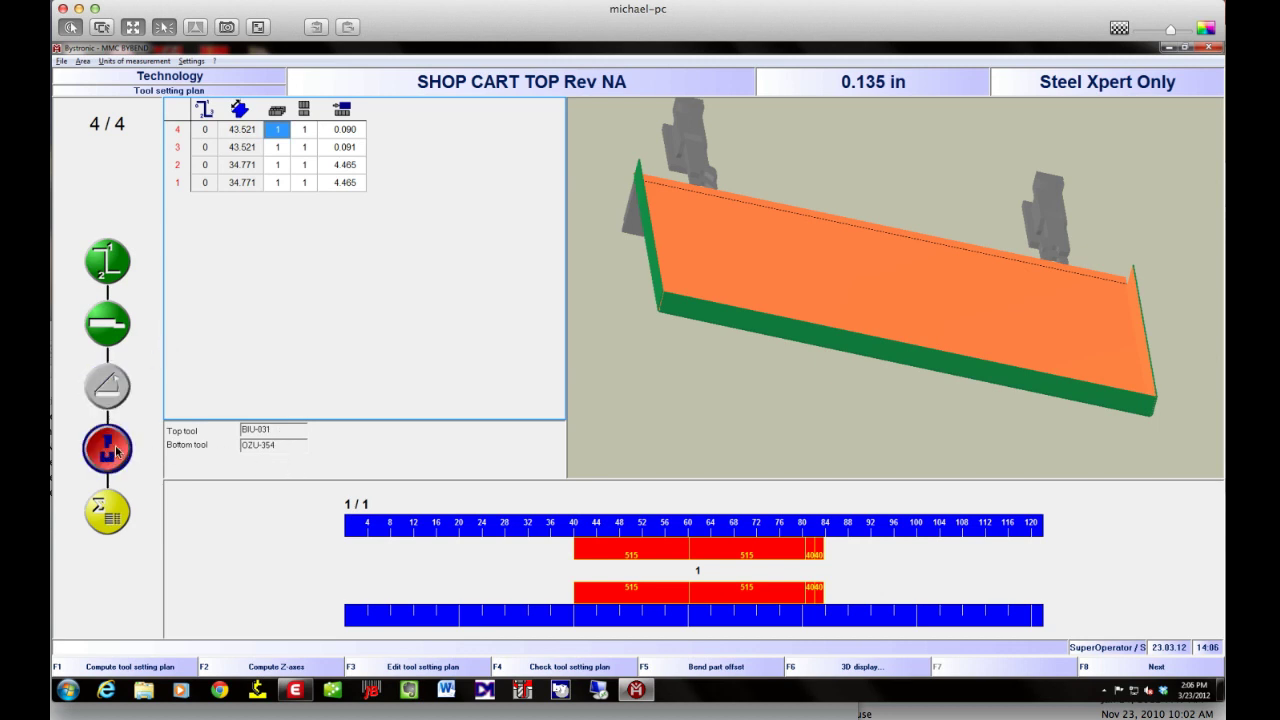
click(416, 668)
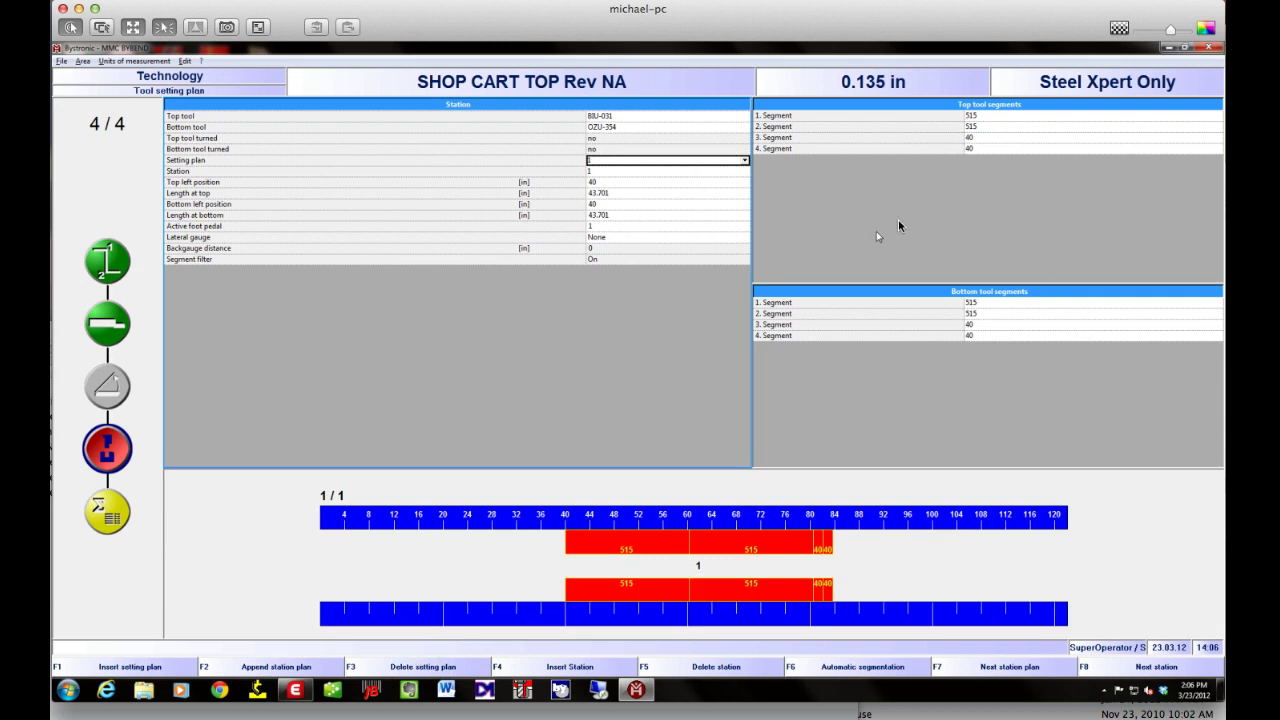
click(994, 314)
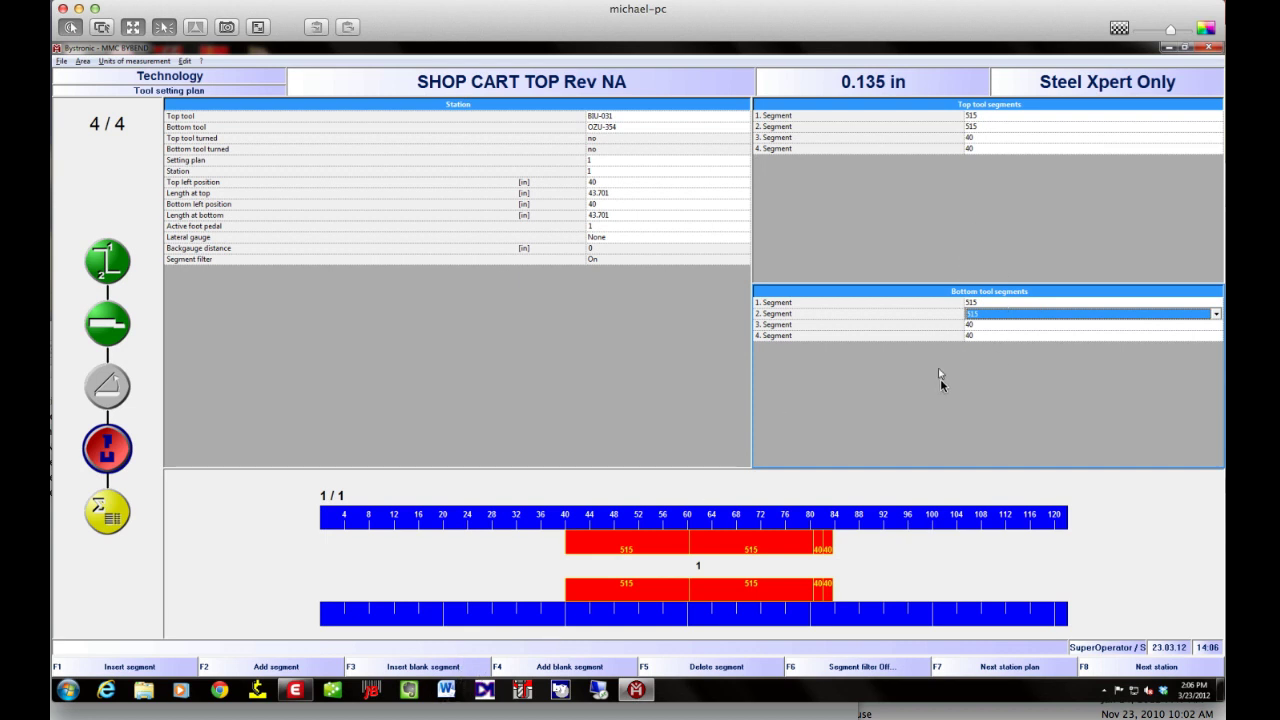
click(975, 182)
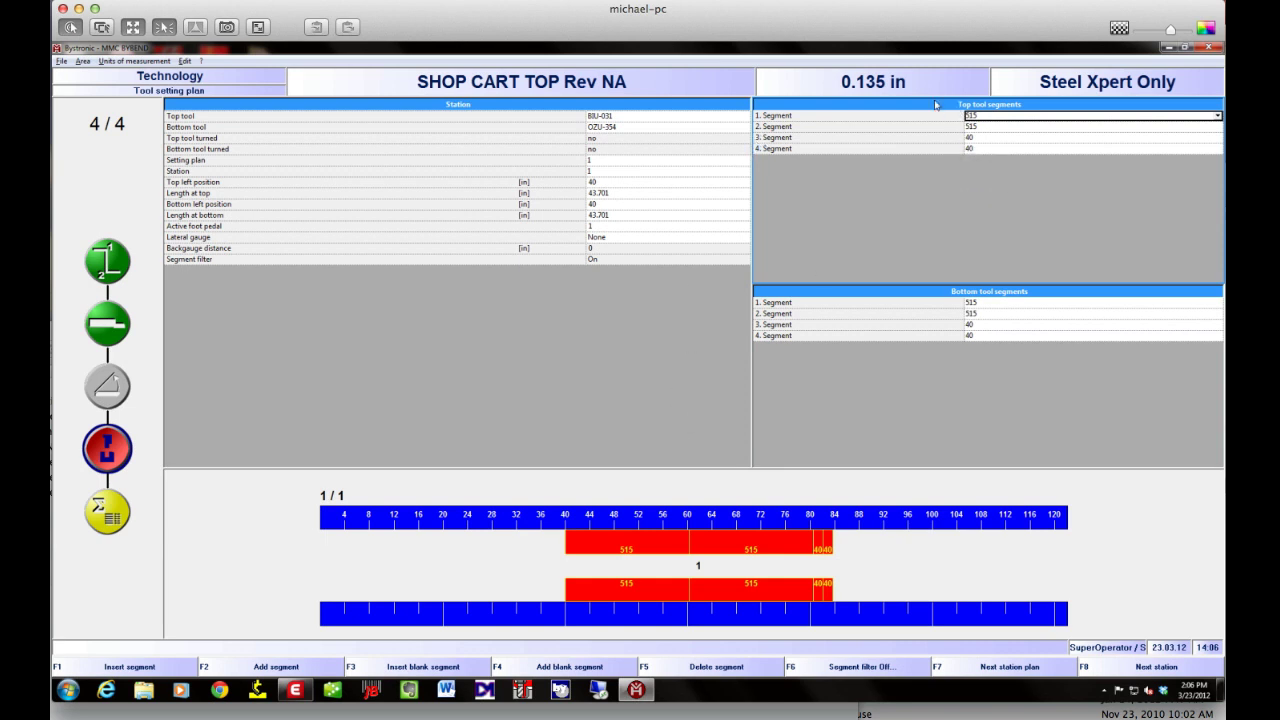
click(986, 127)
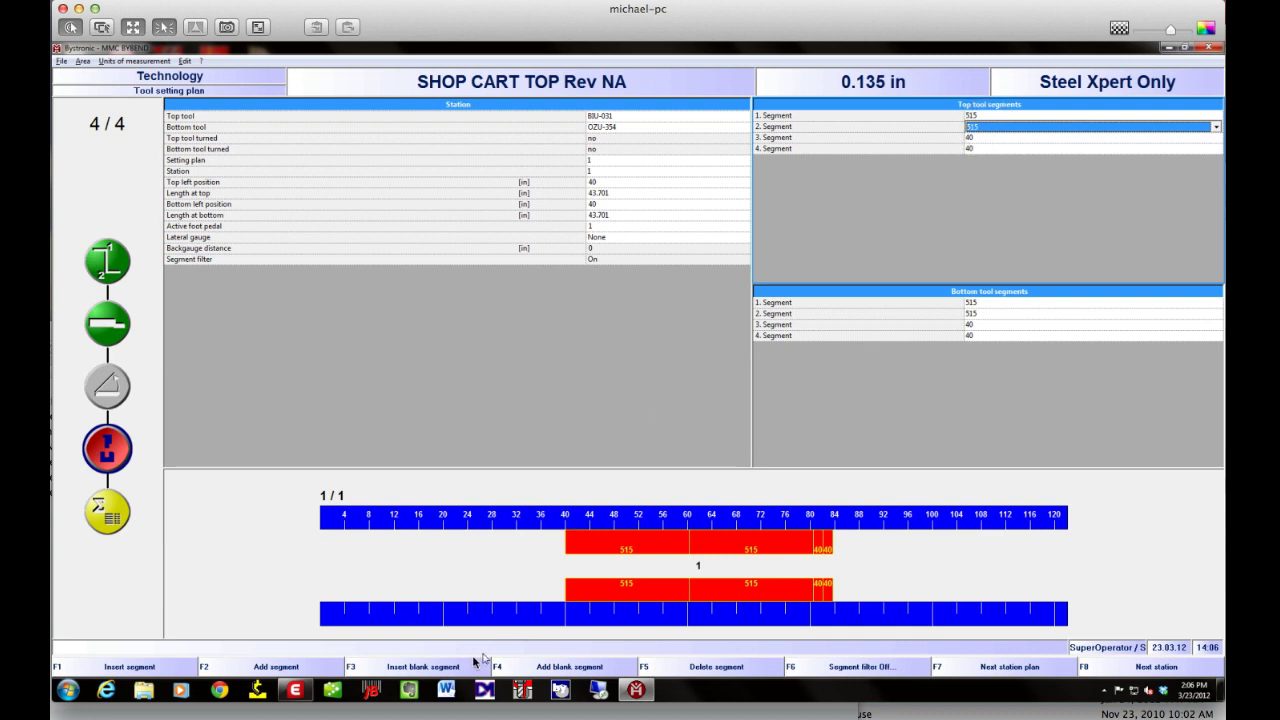
click(440, 667)
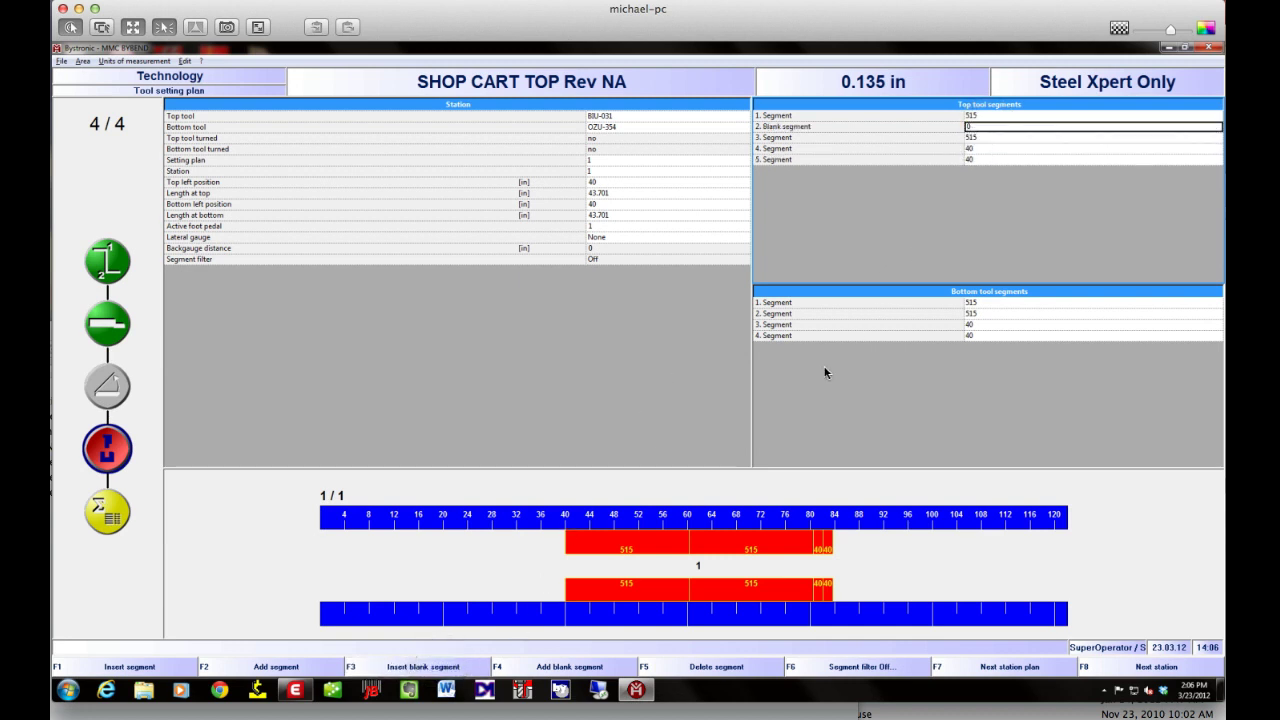
text(5)
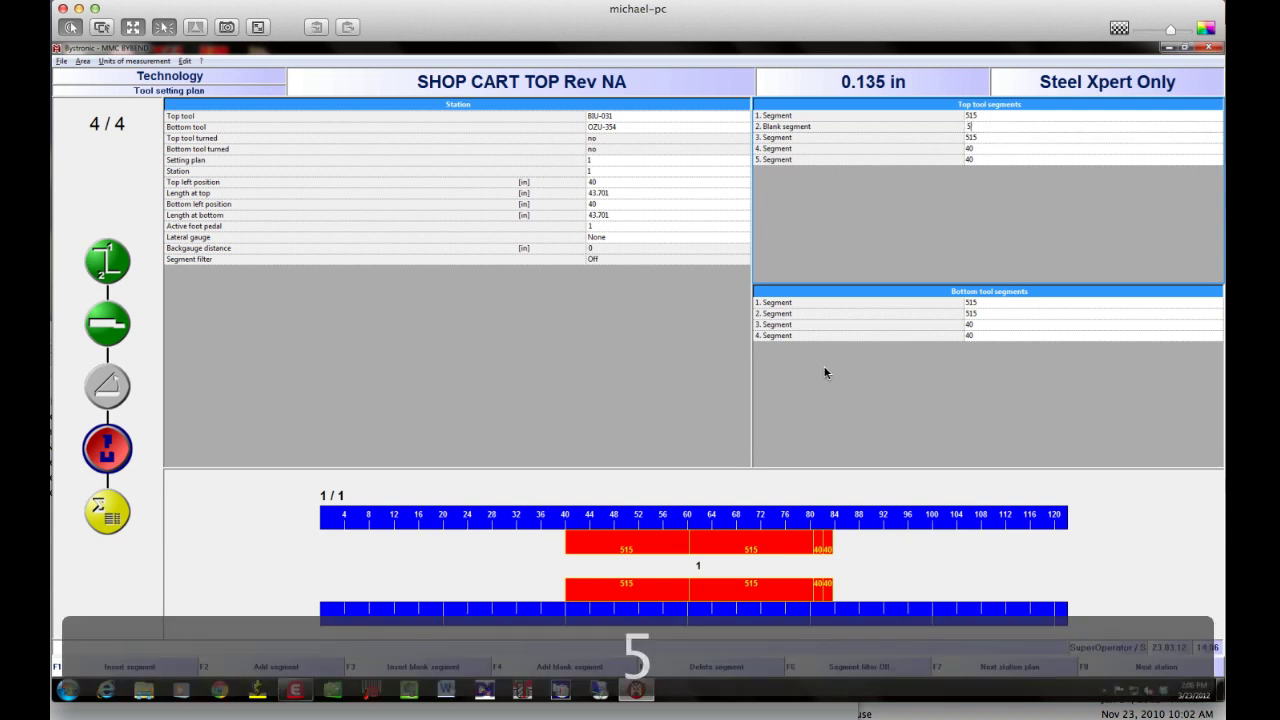
key(Return)
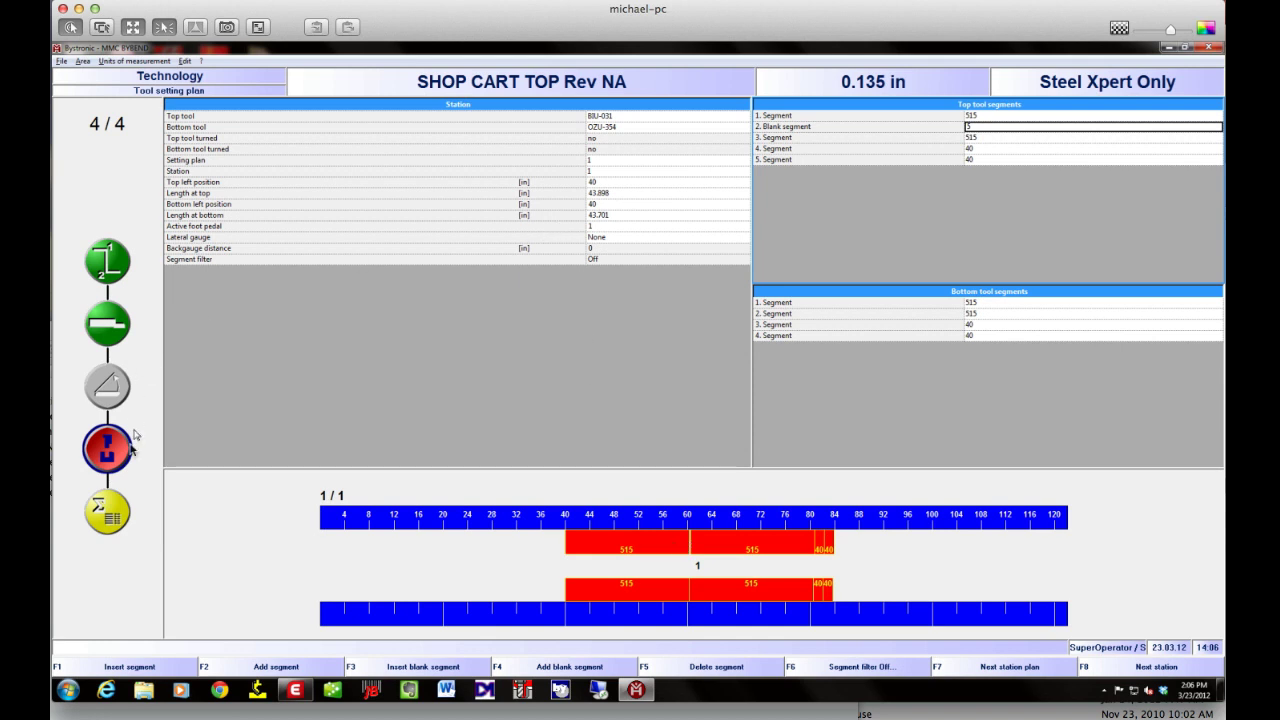
- Proceed through the process data to Processing and open the tool setting plan there to check its segments
click(110, 460)
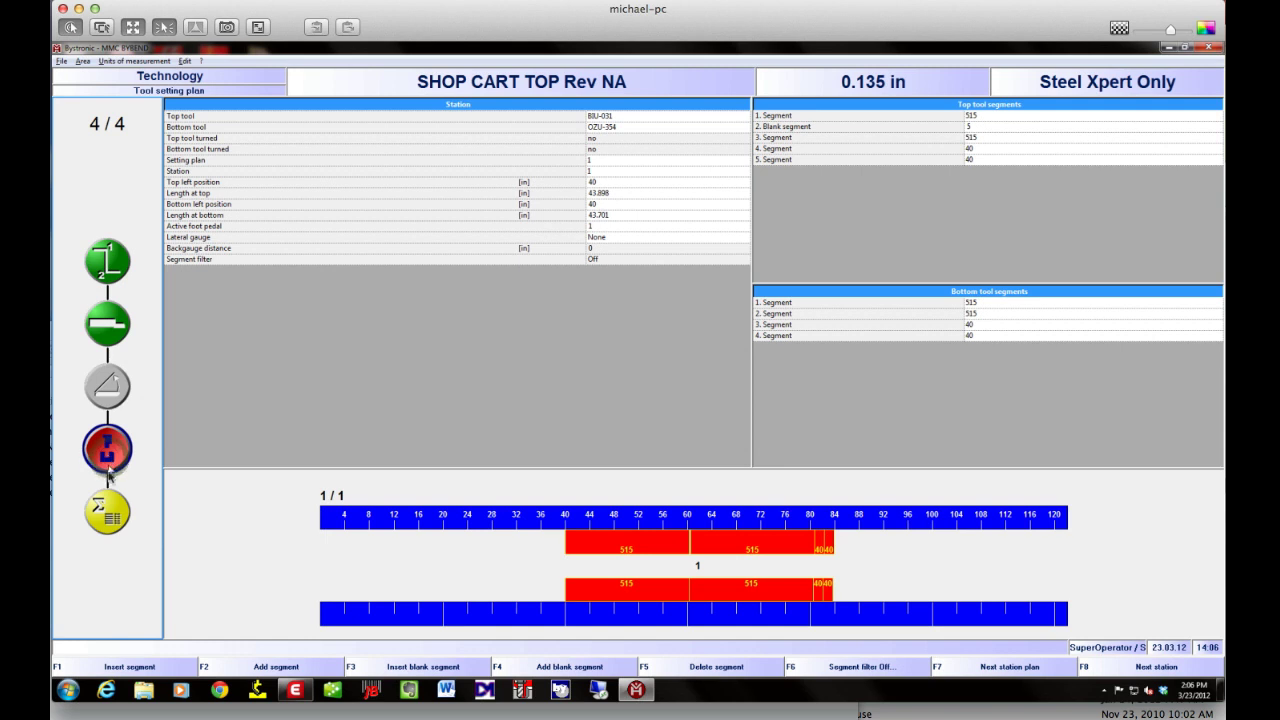
click(105, 512)
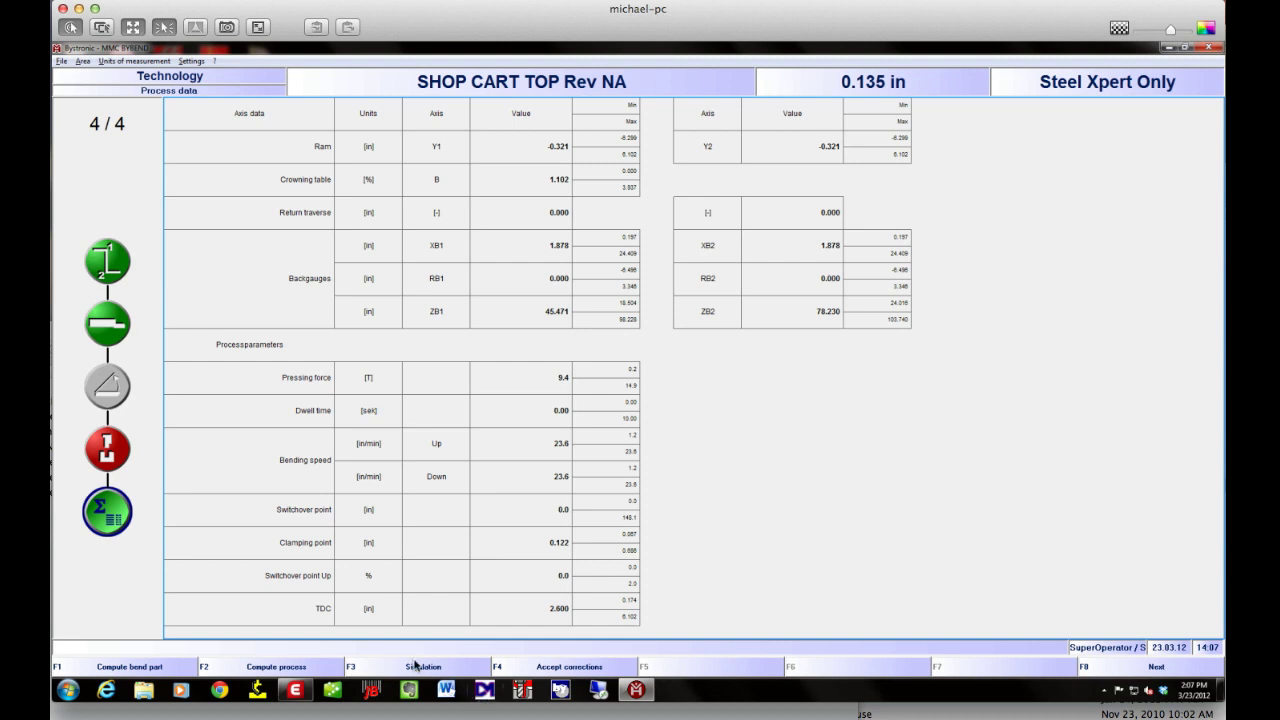
click(1127, 668)
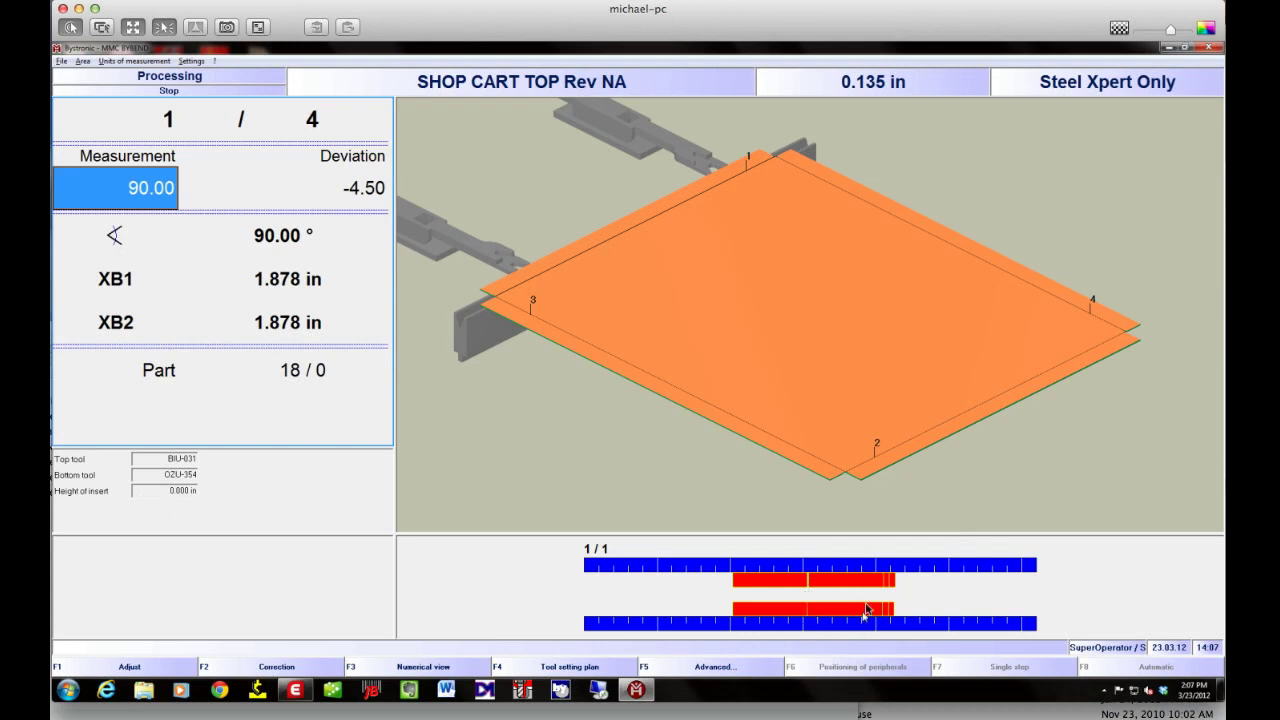
click(567, 667)
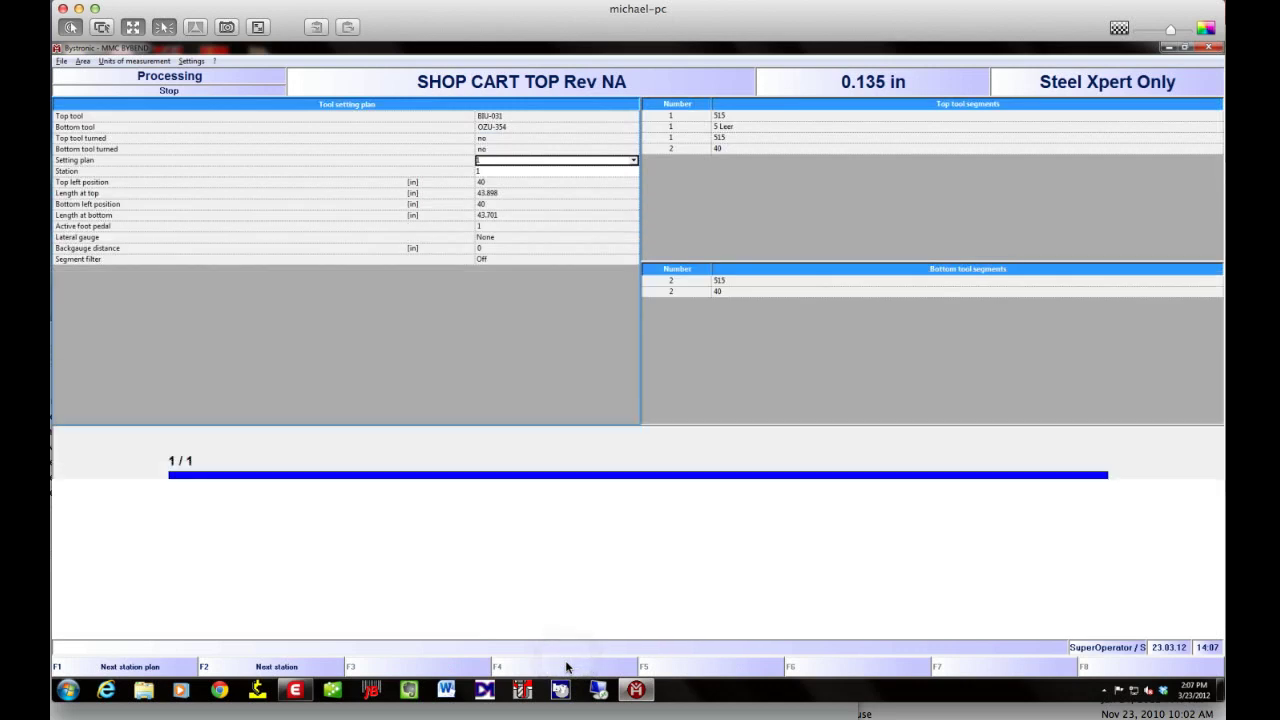
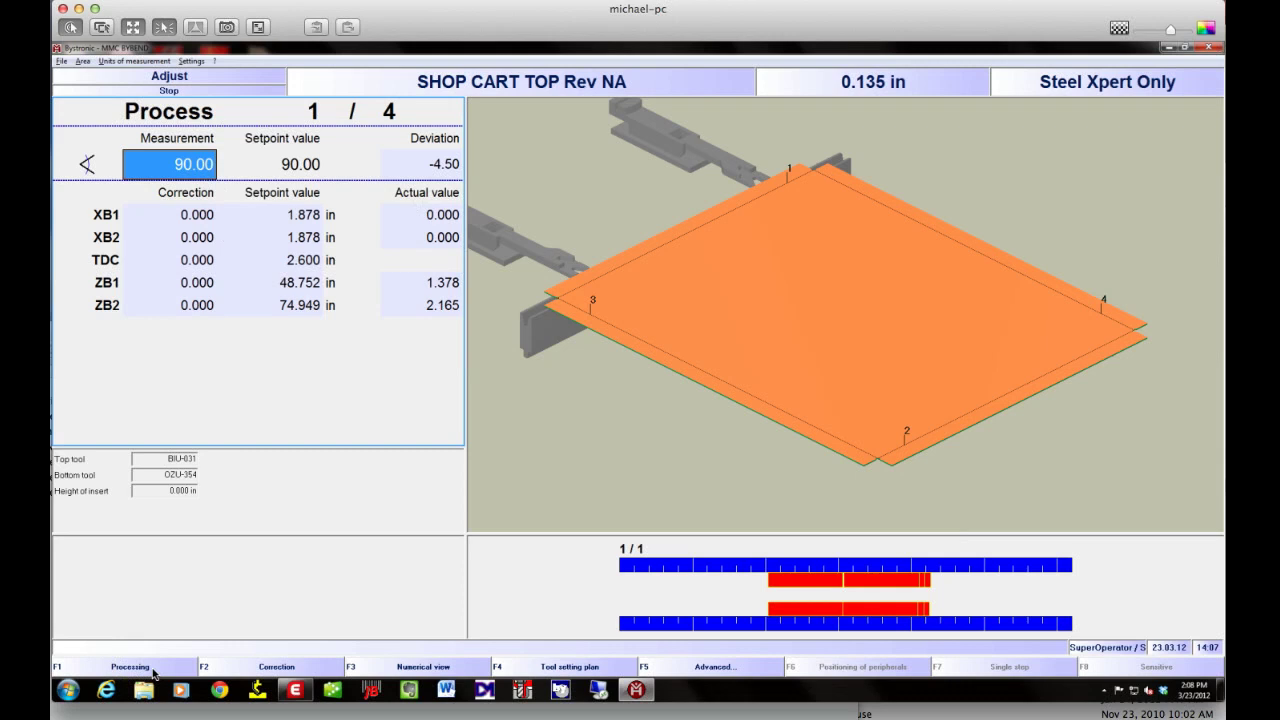
- Return from Adjust to Processing and set the measured angle on the right to 89.5 in process 1's corrections
click(153, 669)
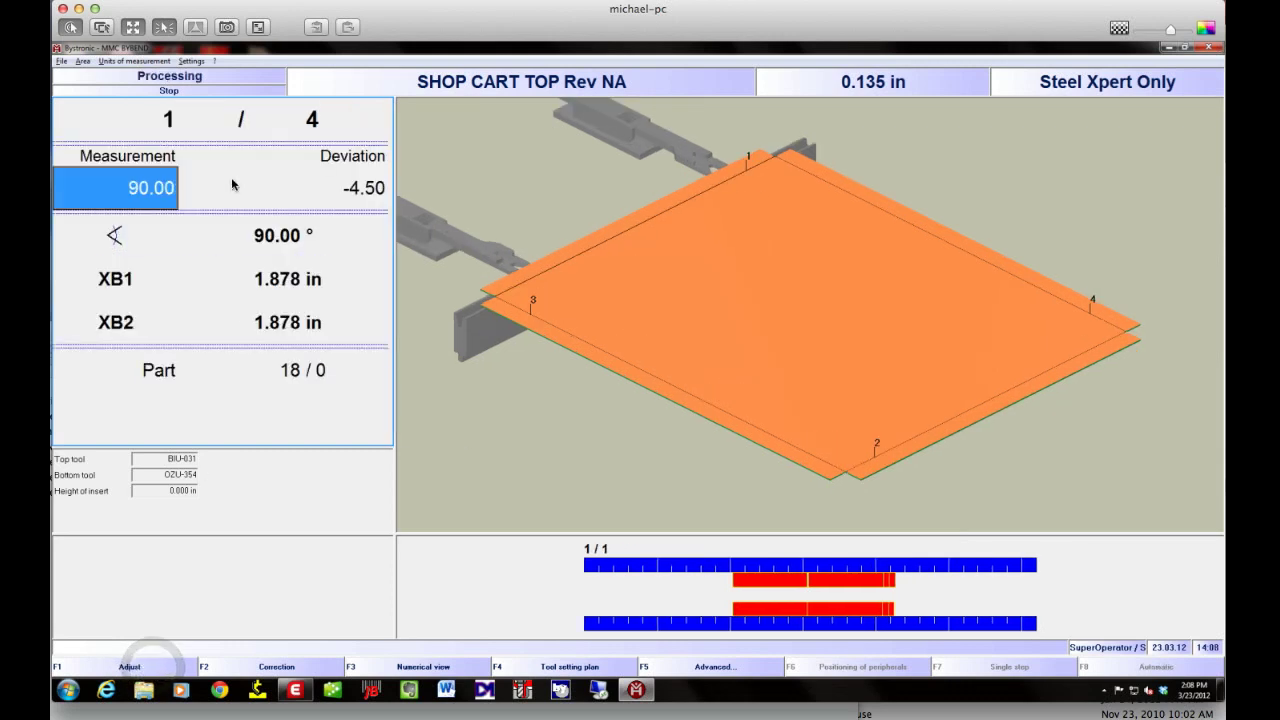
click(255, 667)
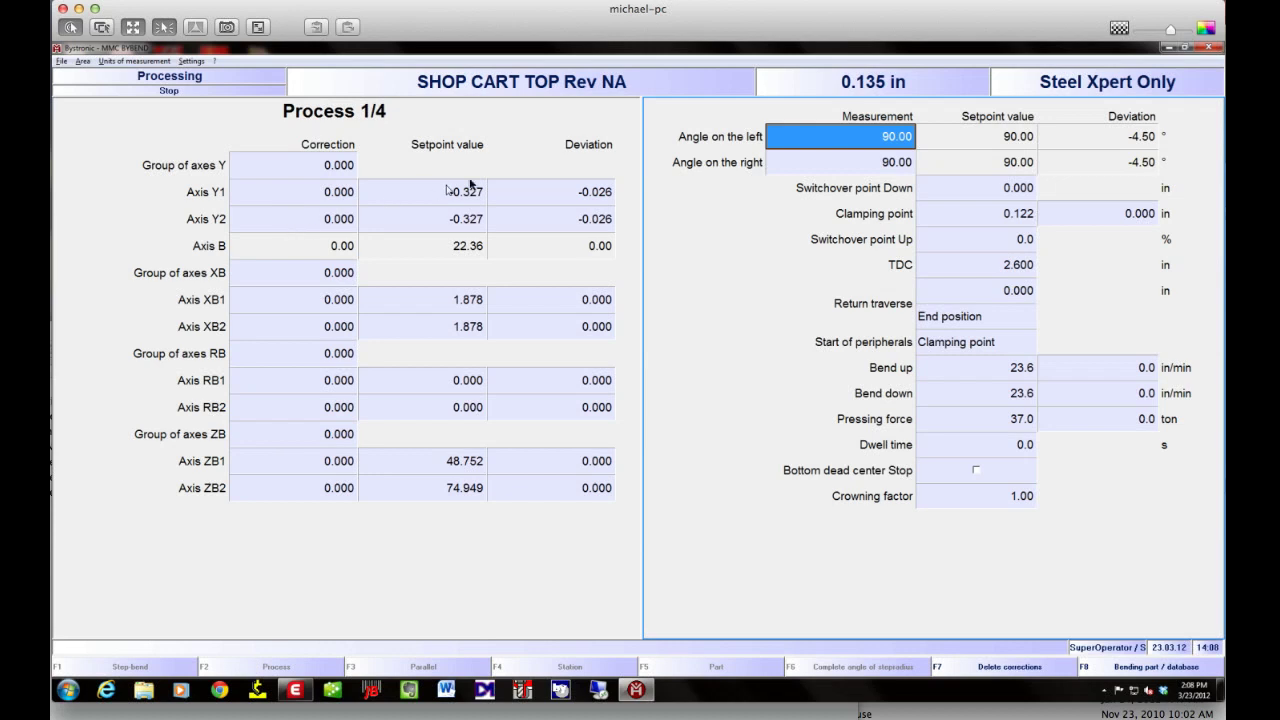
click(806, 166)
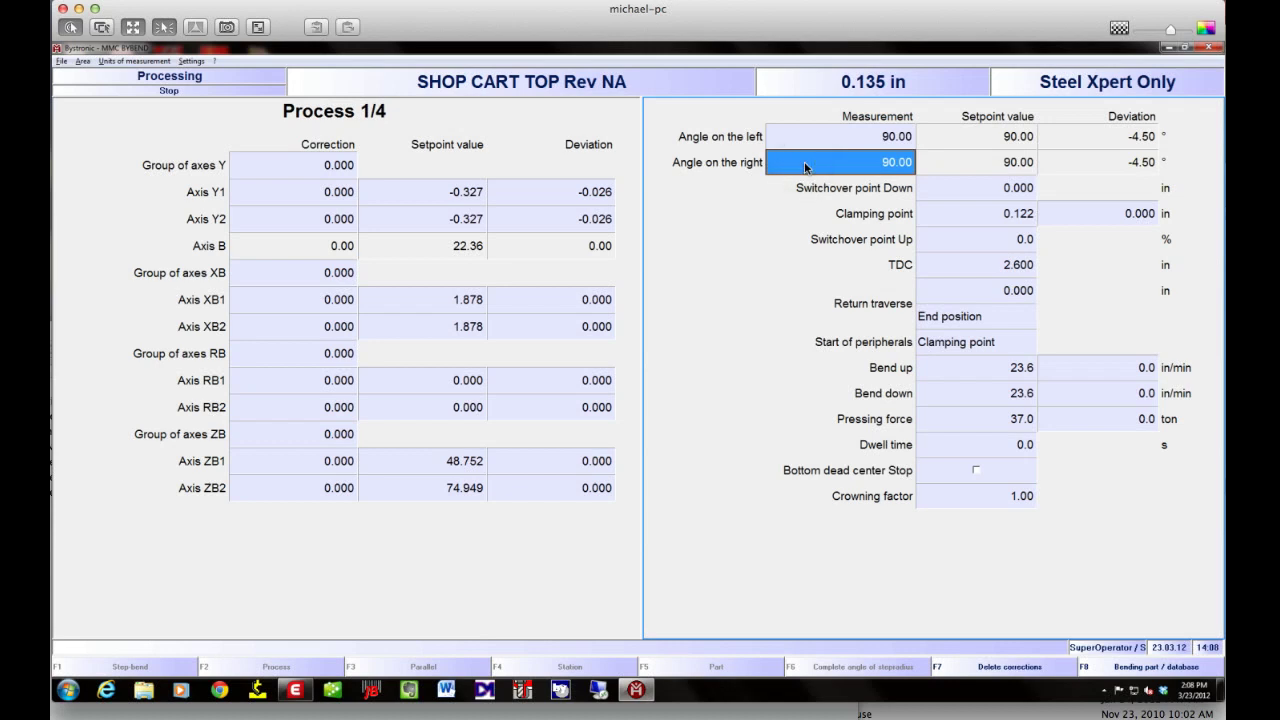
text(89)
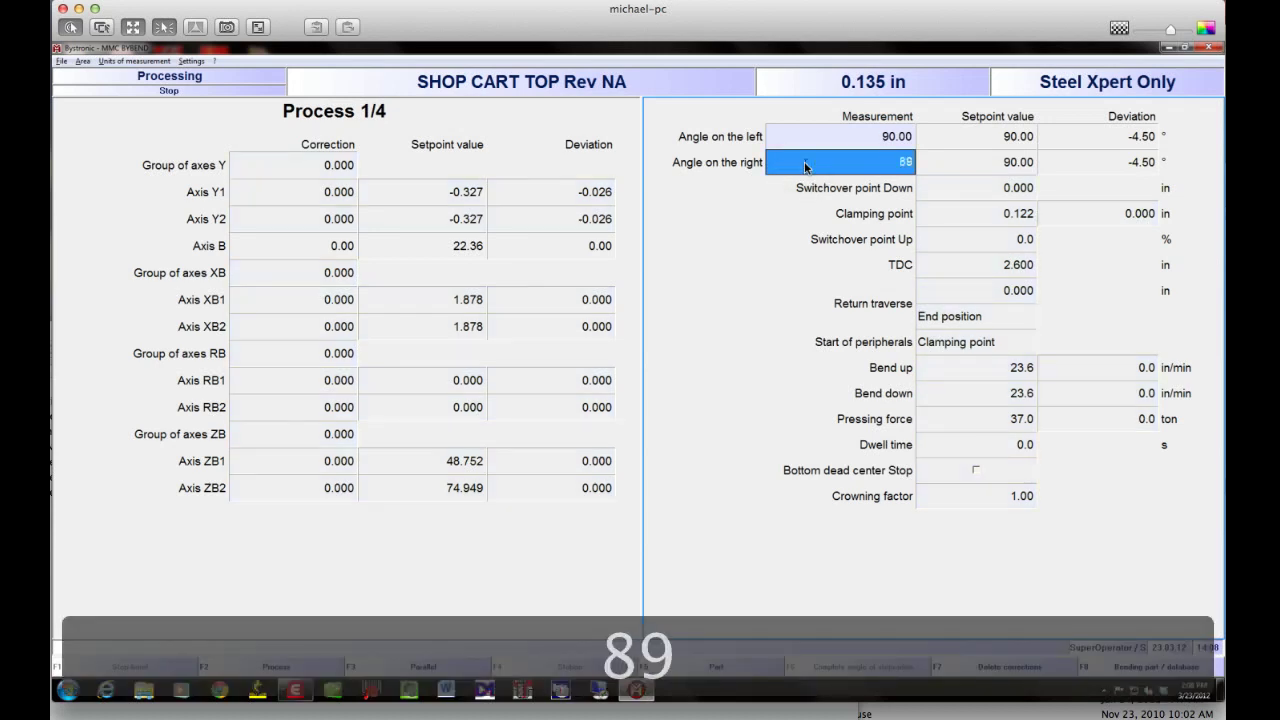
text(.5)
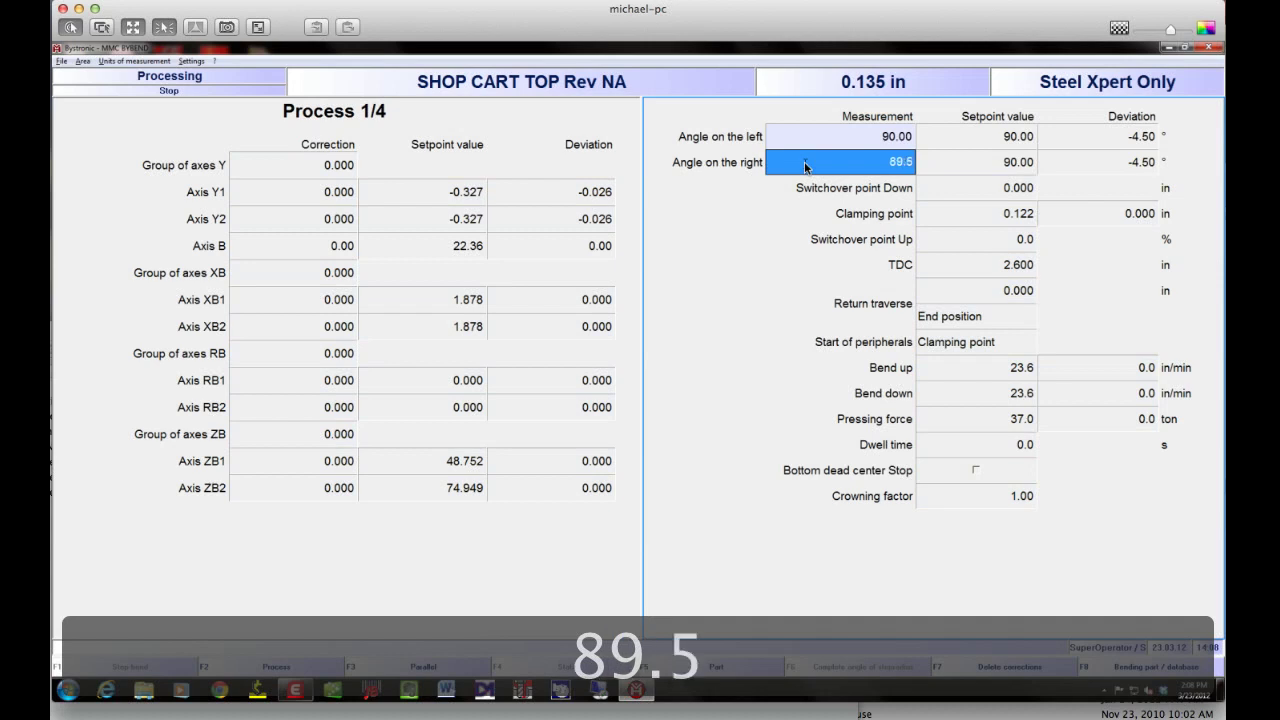
key(Return)
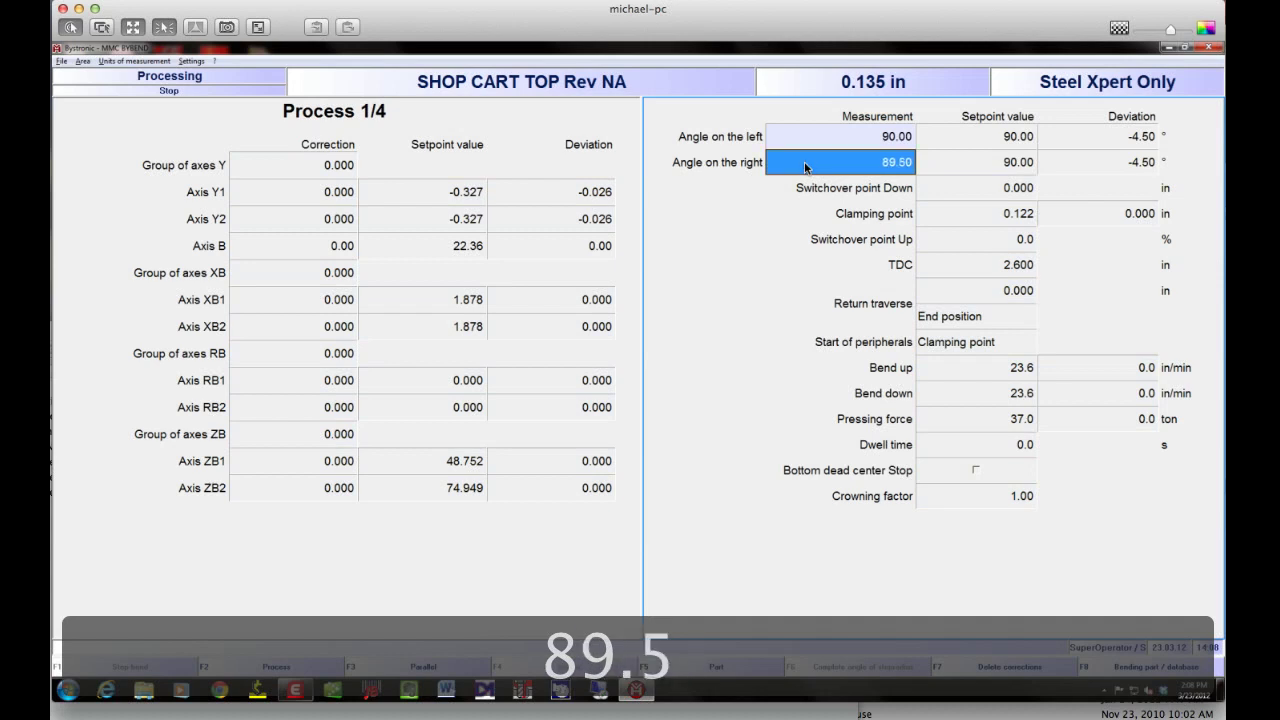
- Apply the right-side measured angle correction of 89.5 to the current process only
click(786, 201)
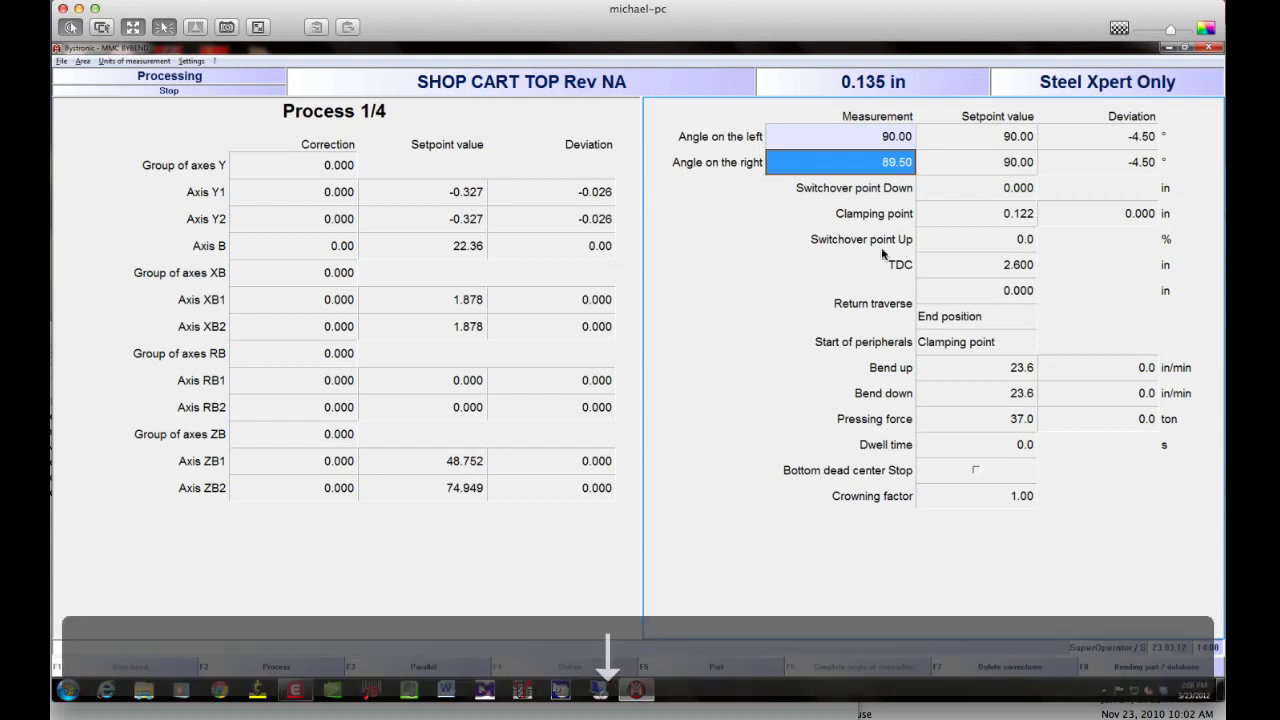
click(957, 171)
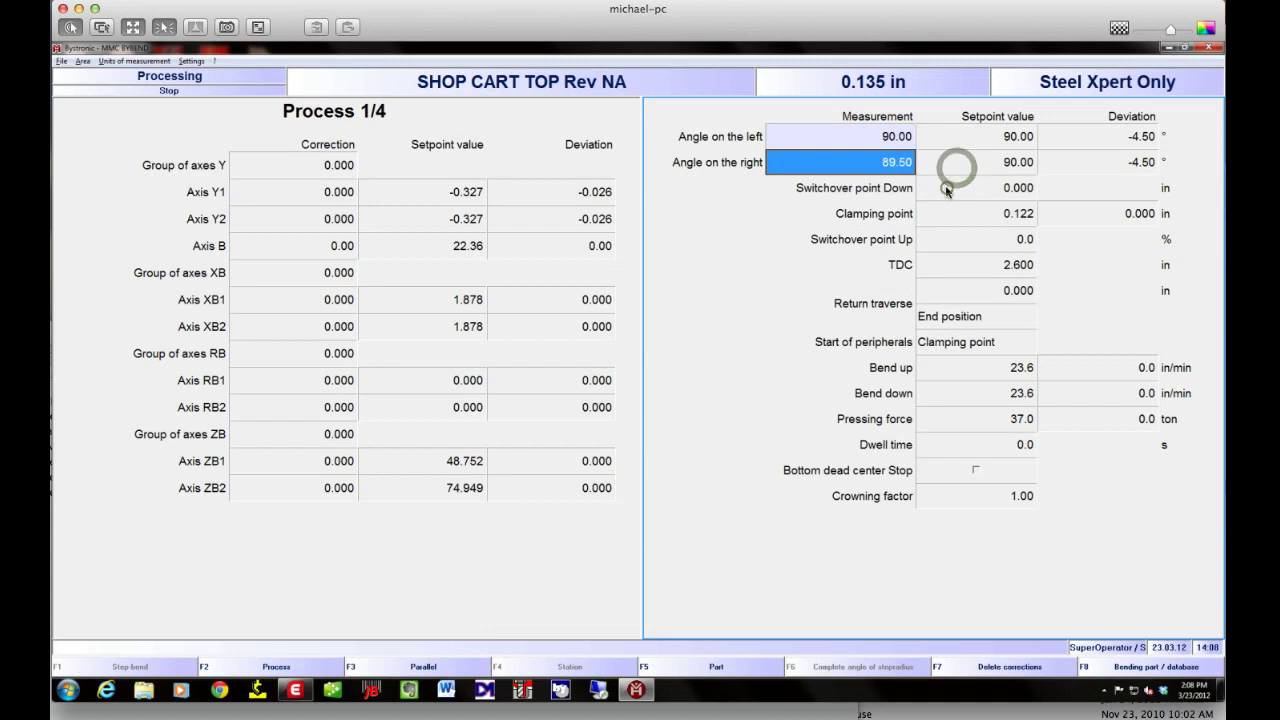
click(946, 190)
click(930, 221)
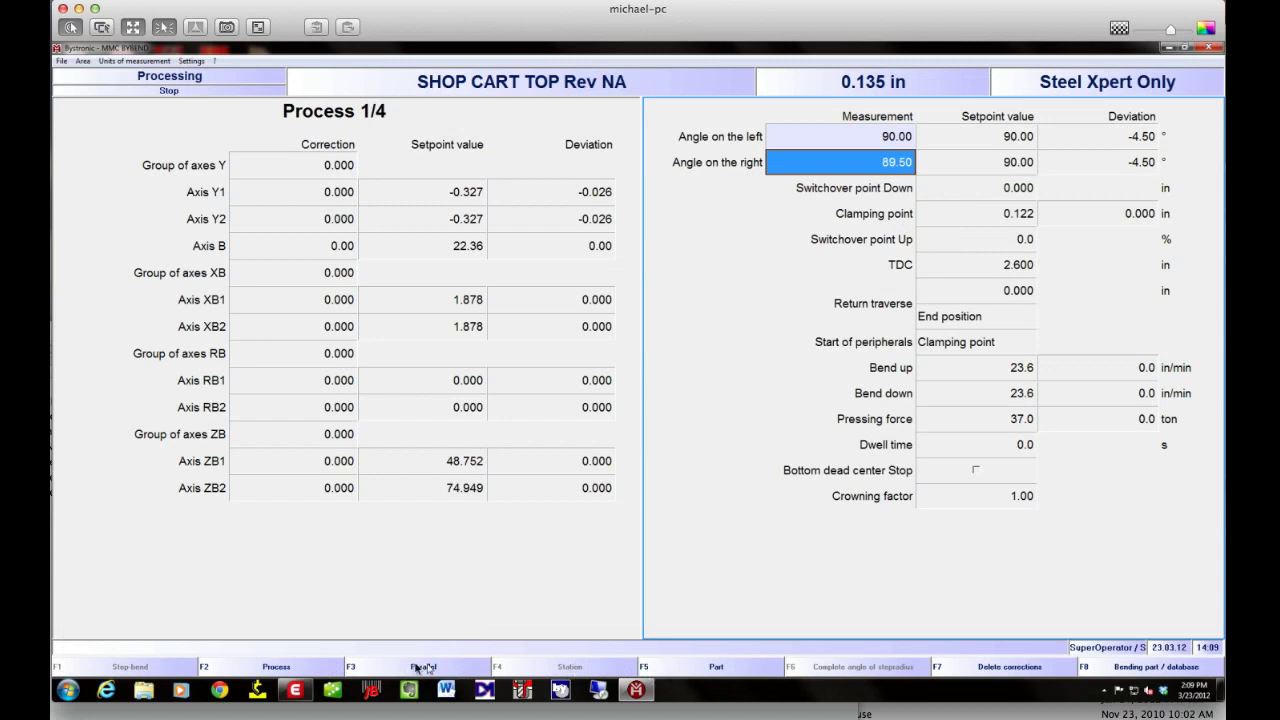
click(297, 667)
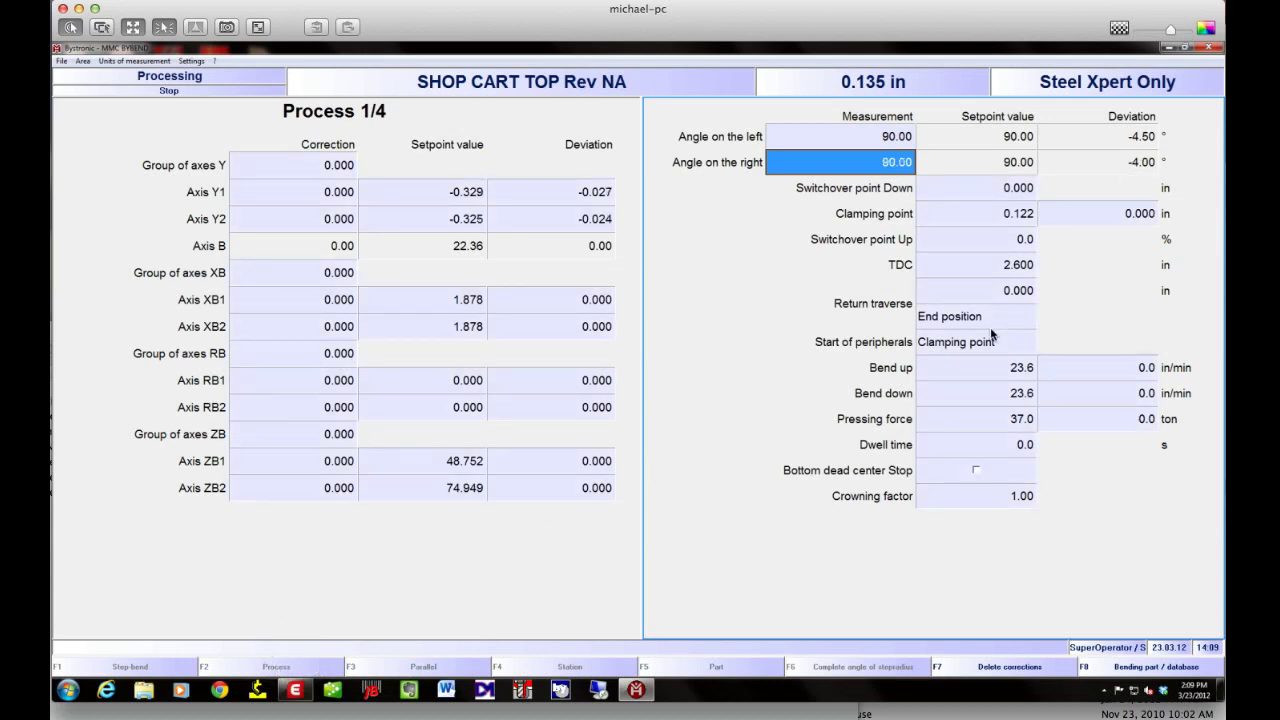
- Review process 1's downward switchover point and clamping point, and set the TDC to 4 in
click(943, 189)
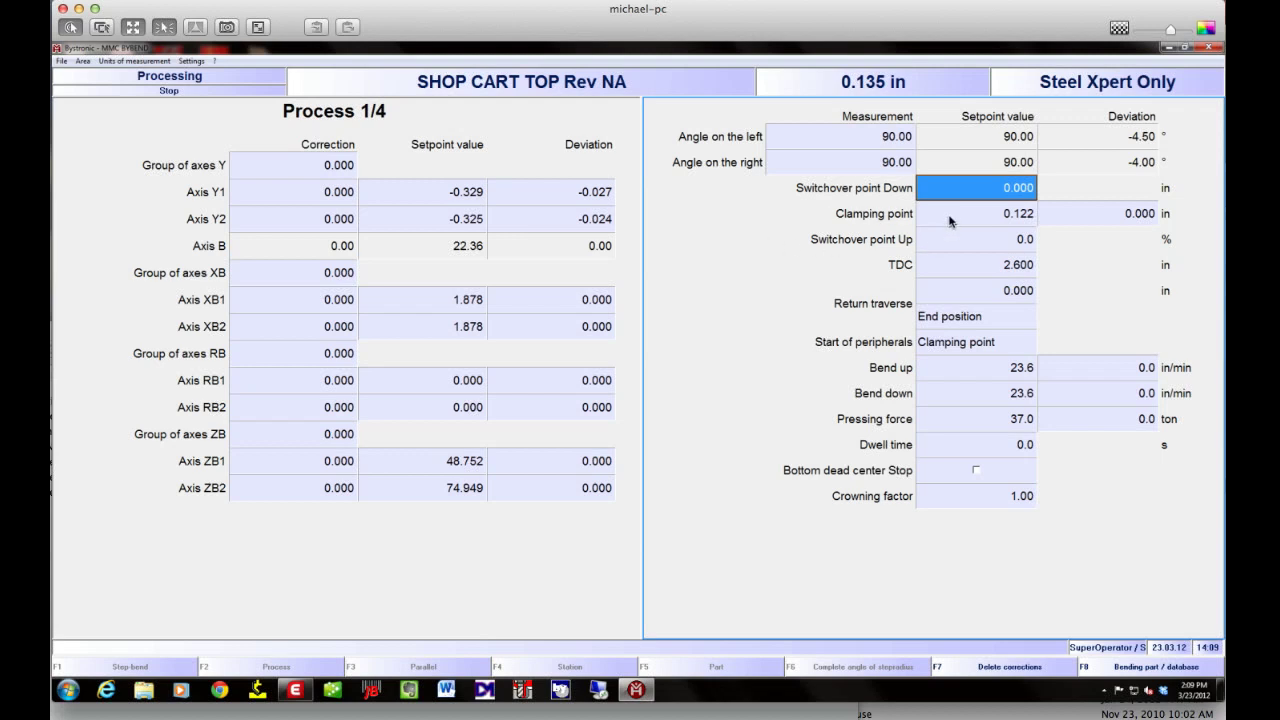
click(948, 216)
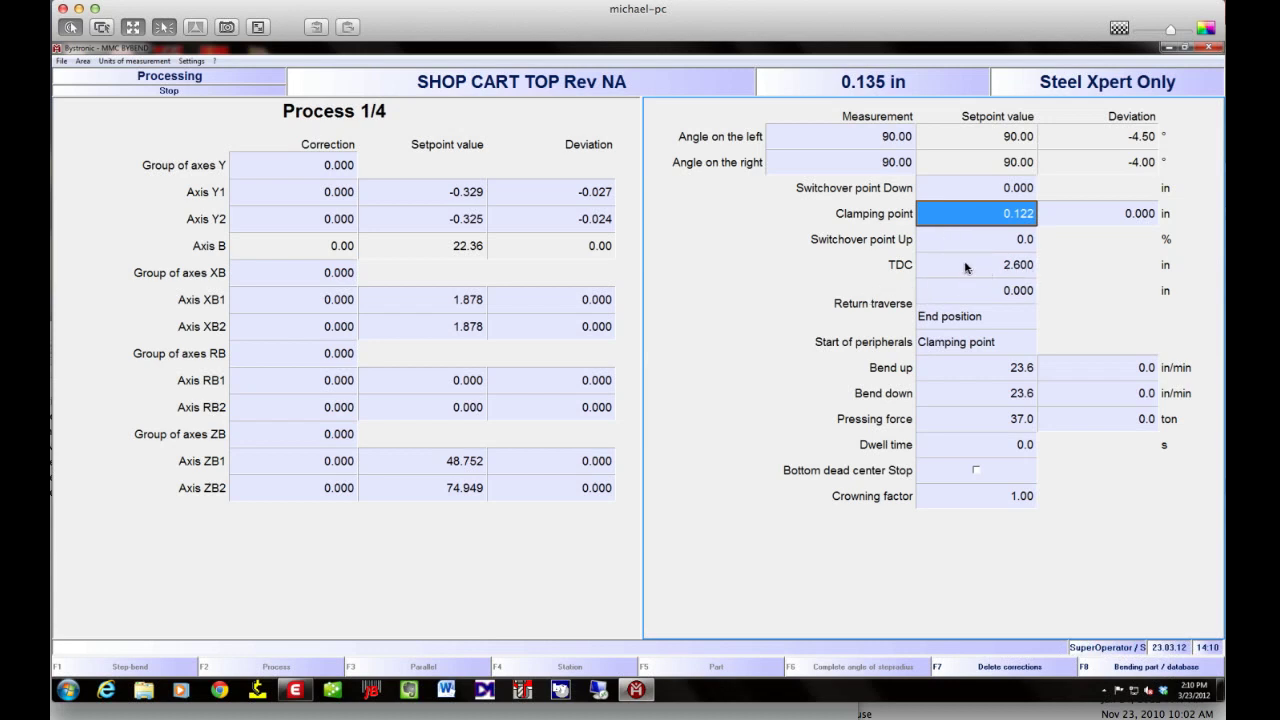
click(966, 267)
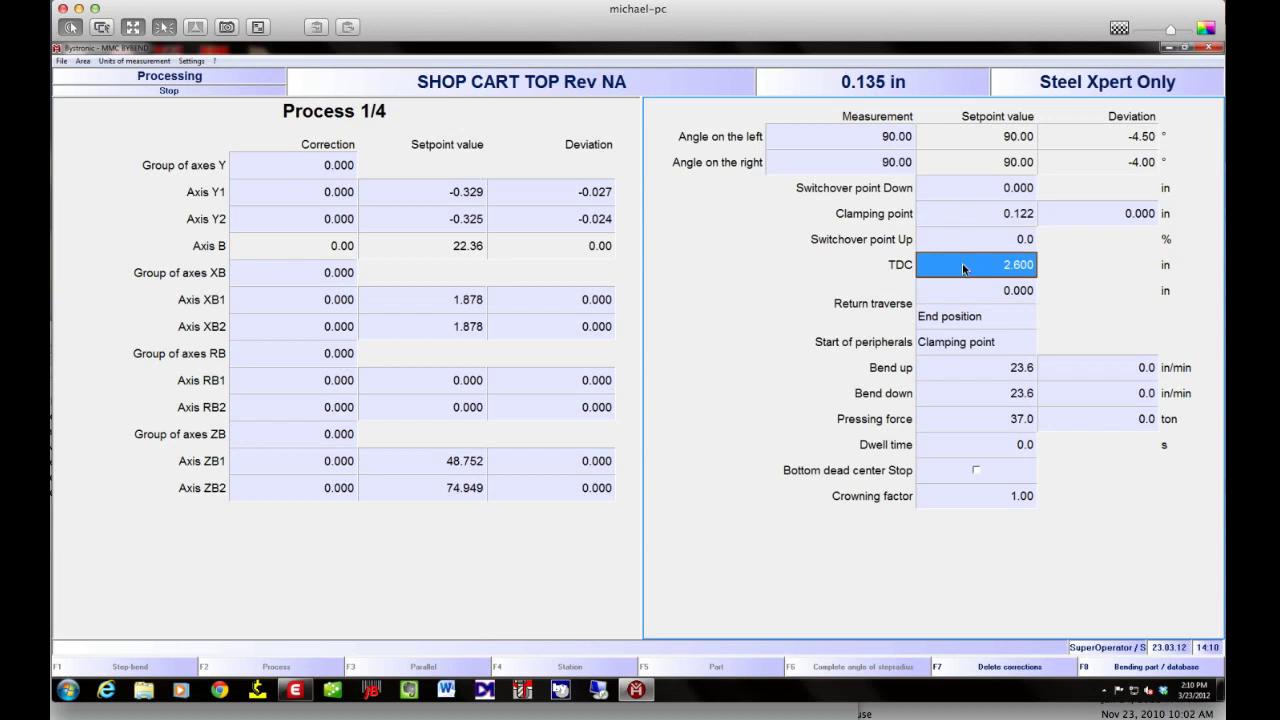
text(4)
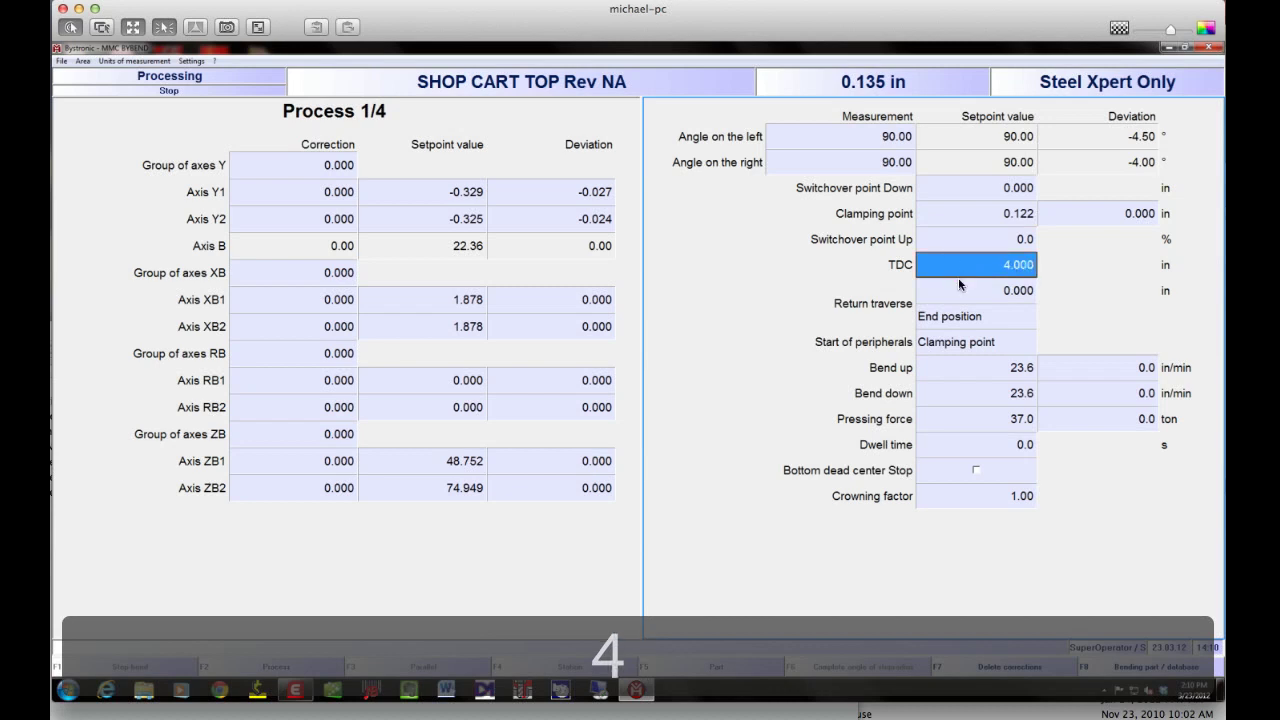
- Examine the available options for the return traverse and the start of peripherals, keeping End position and Clamping point
click(996, 316)
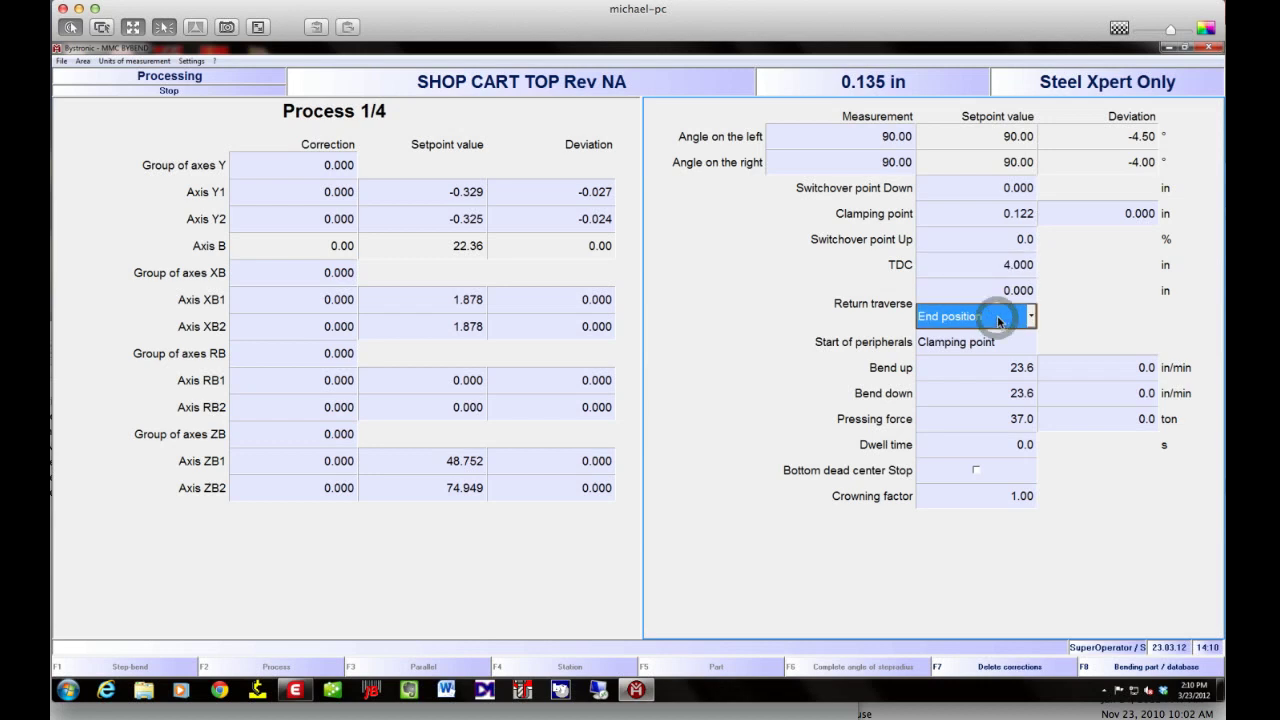
click(1030, 317)
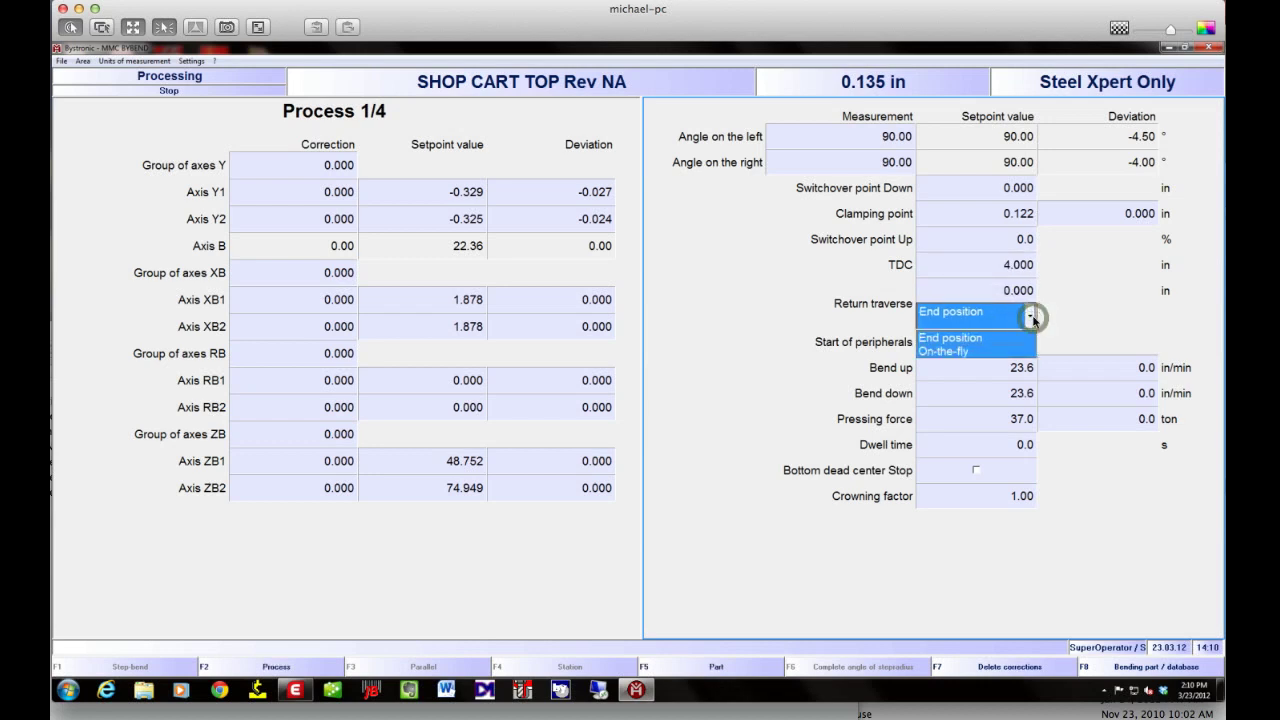
click(1092, 318)
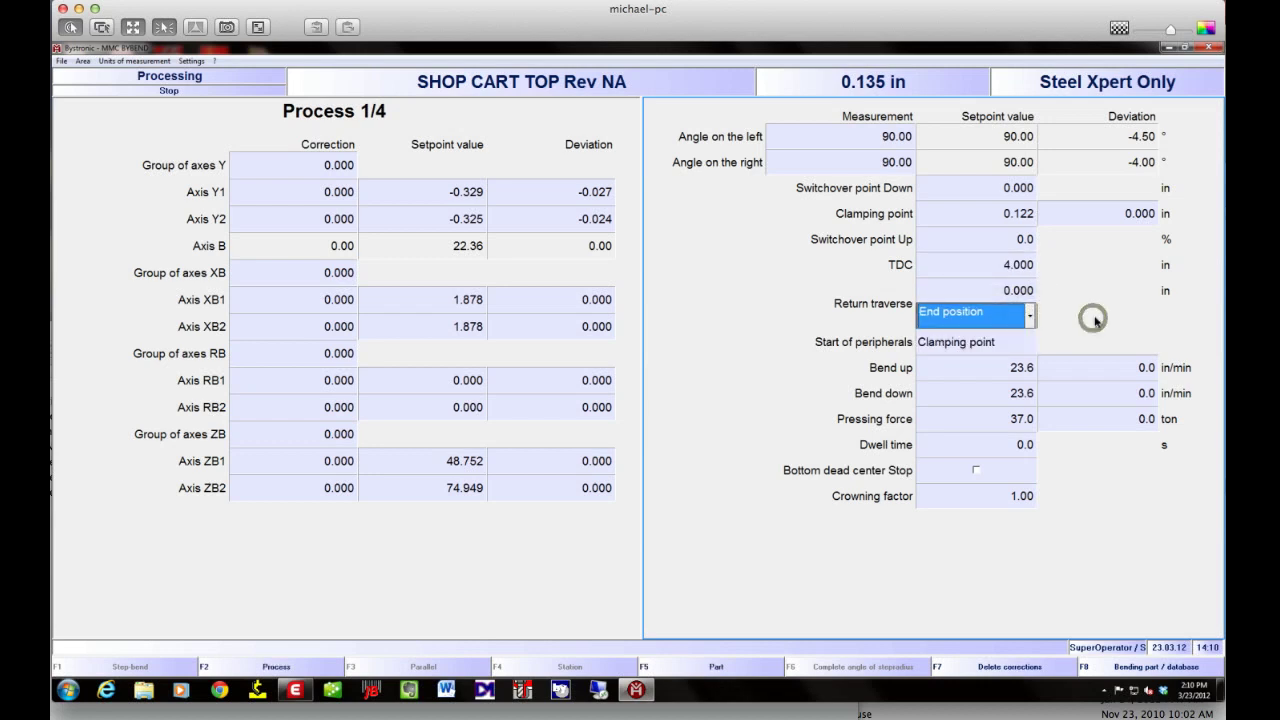
click(1020, 344)
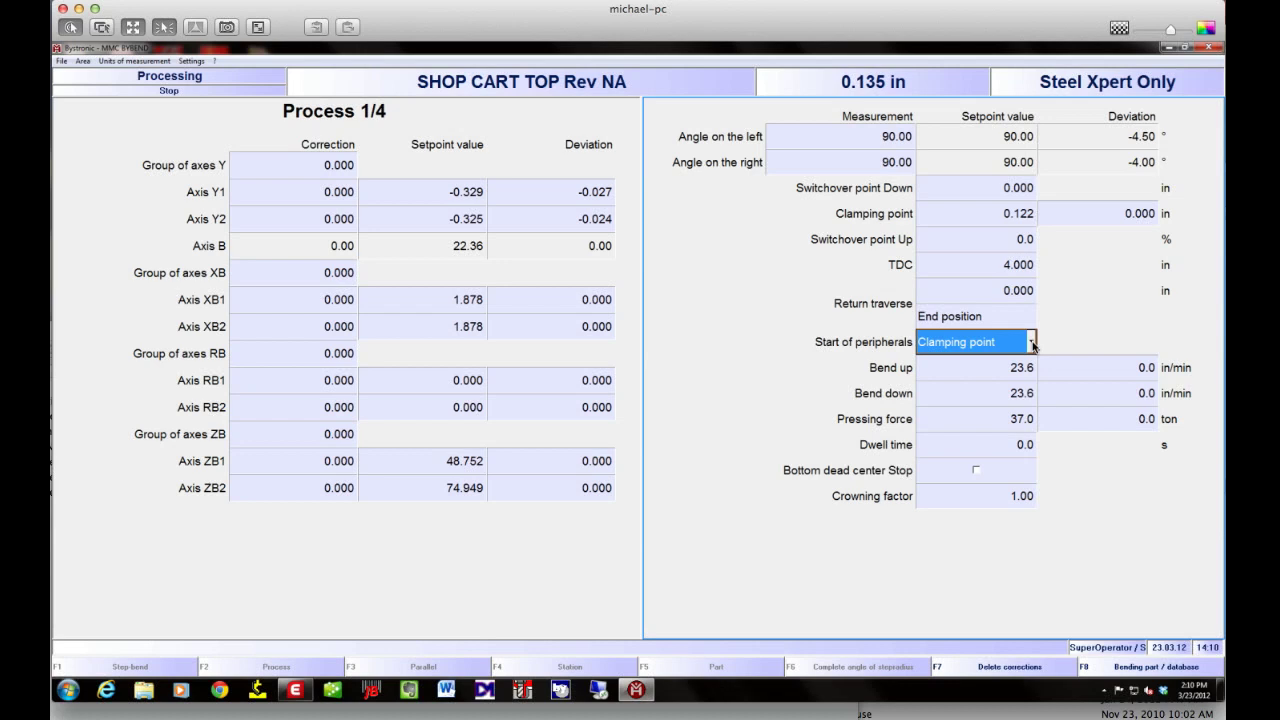
click(1032, 343)
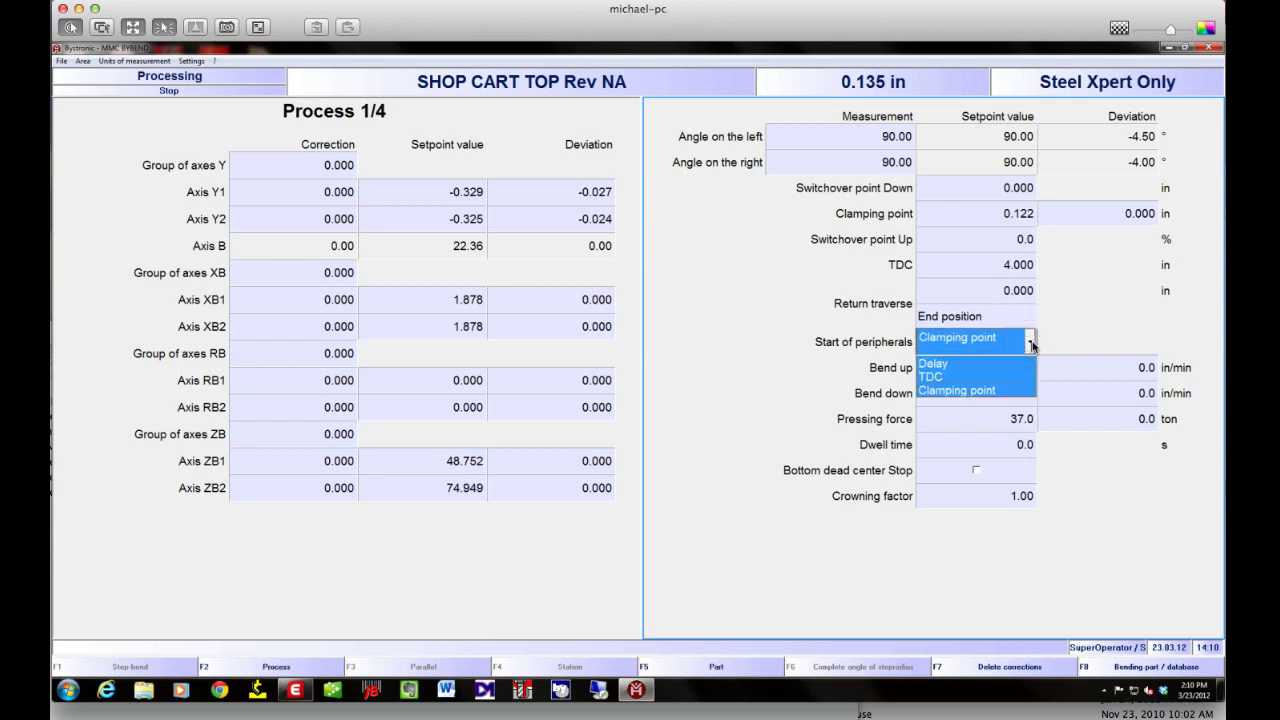
click(1082, 310)
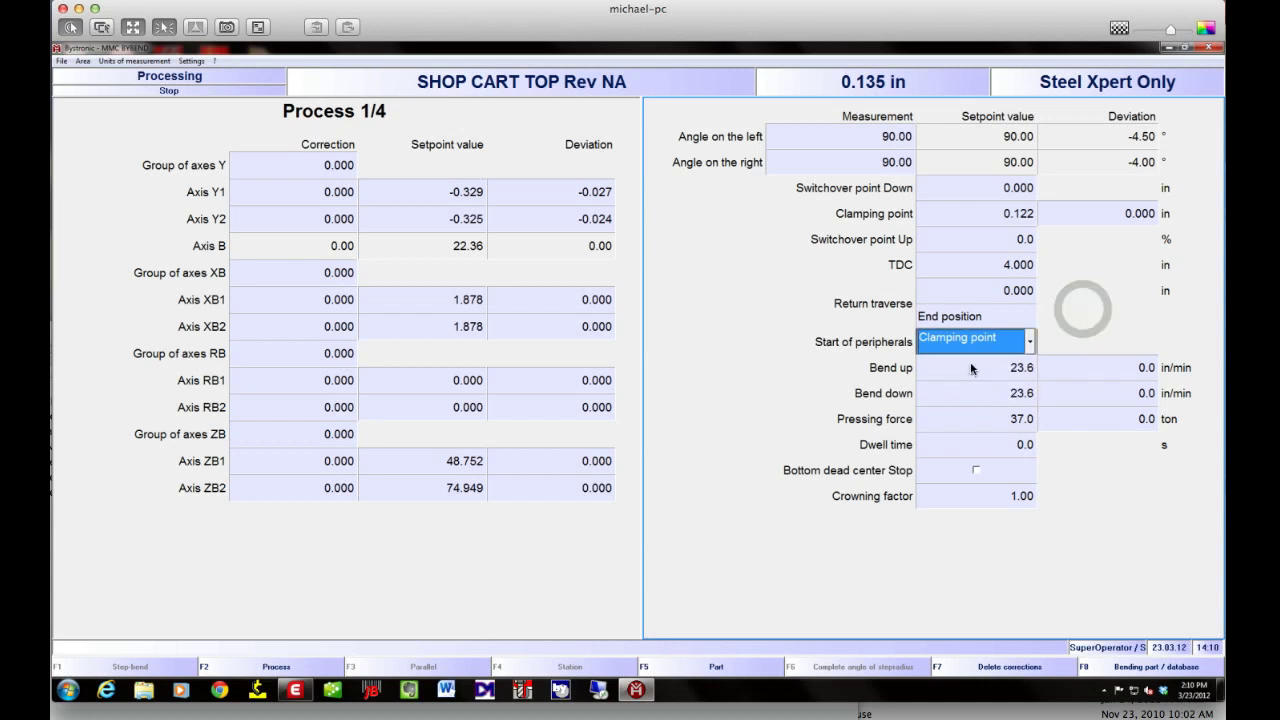
- Check the bend up speed and set process 1's bend down speed to 5 in/min
click(970, 370)
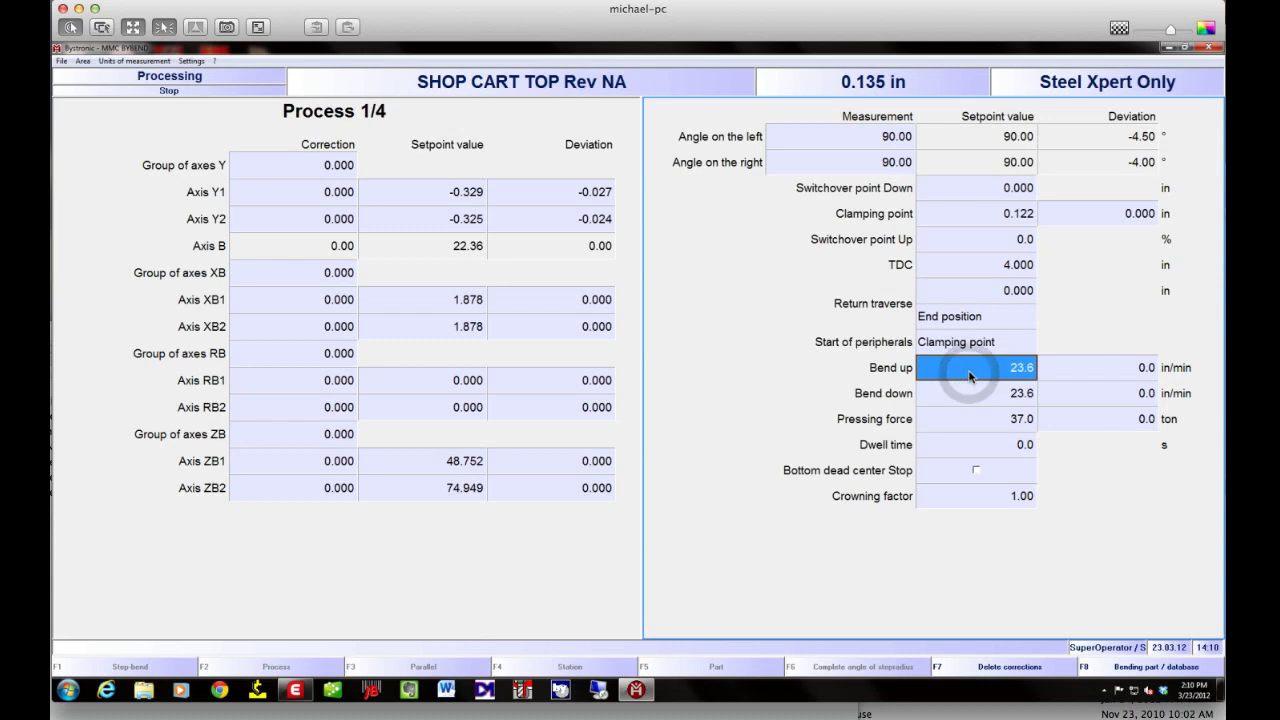
click(959, 399)
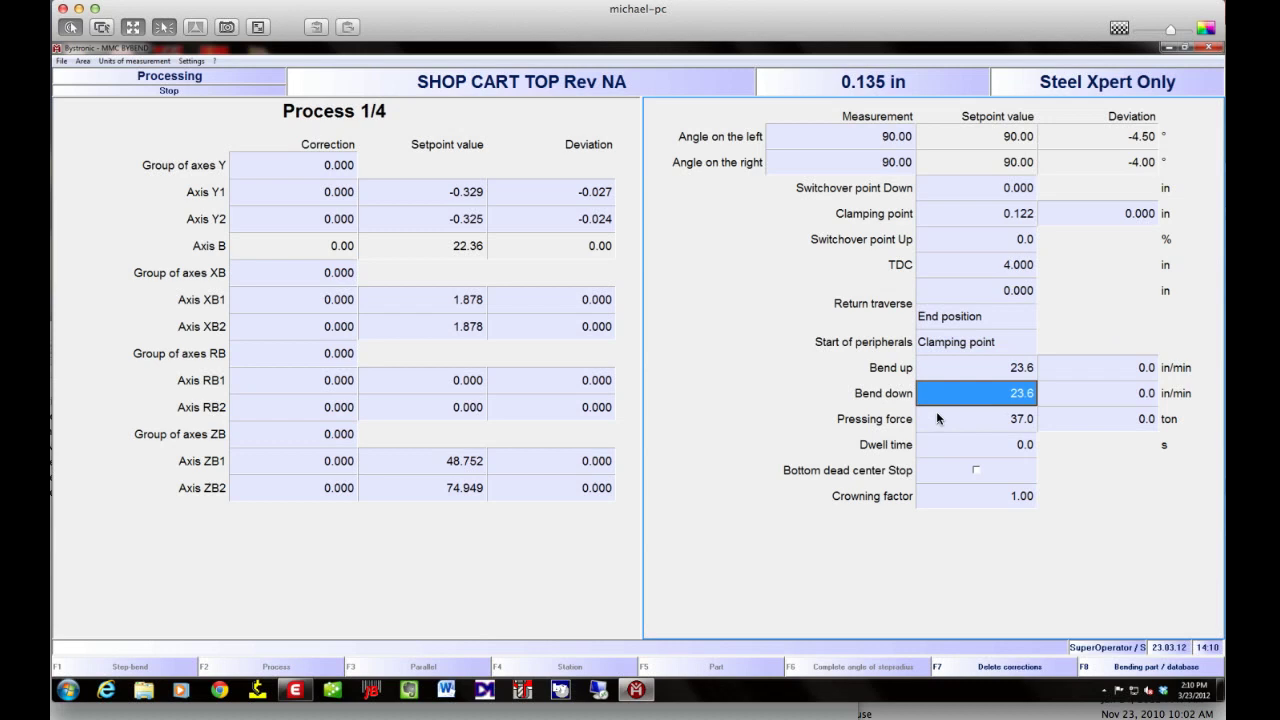
text(5)
key(Return)
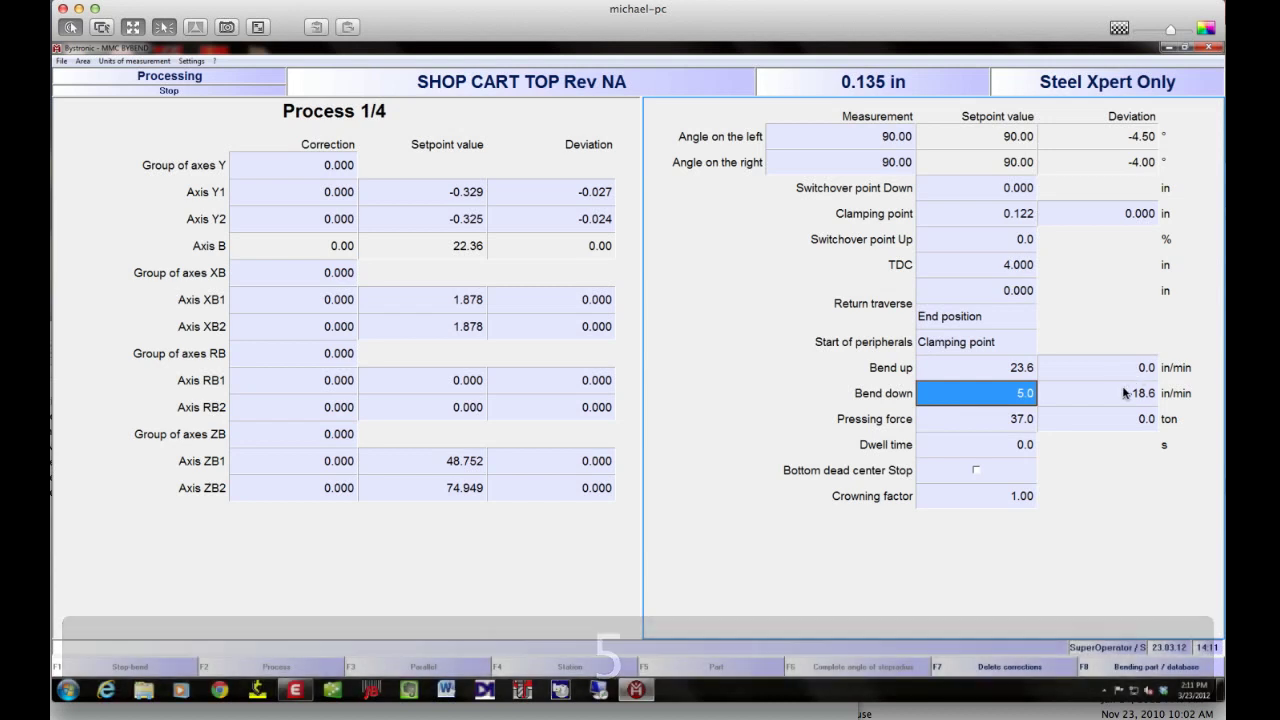
- Set the dwell time to 1 s and enable the bottom dead center stop for process 1
click(960, 420)
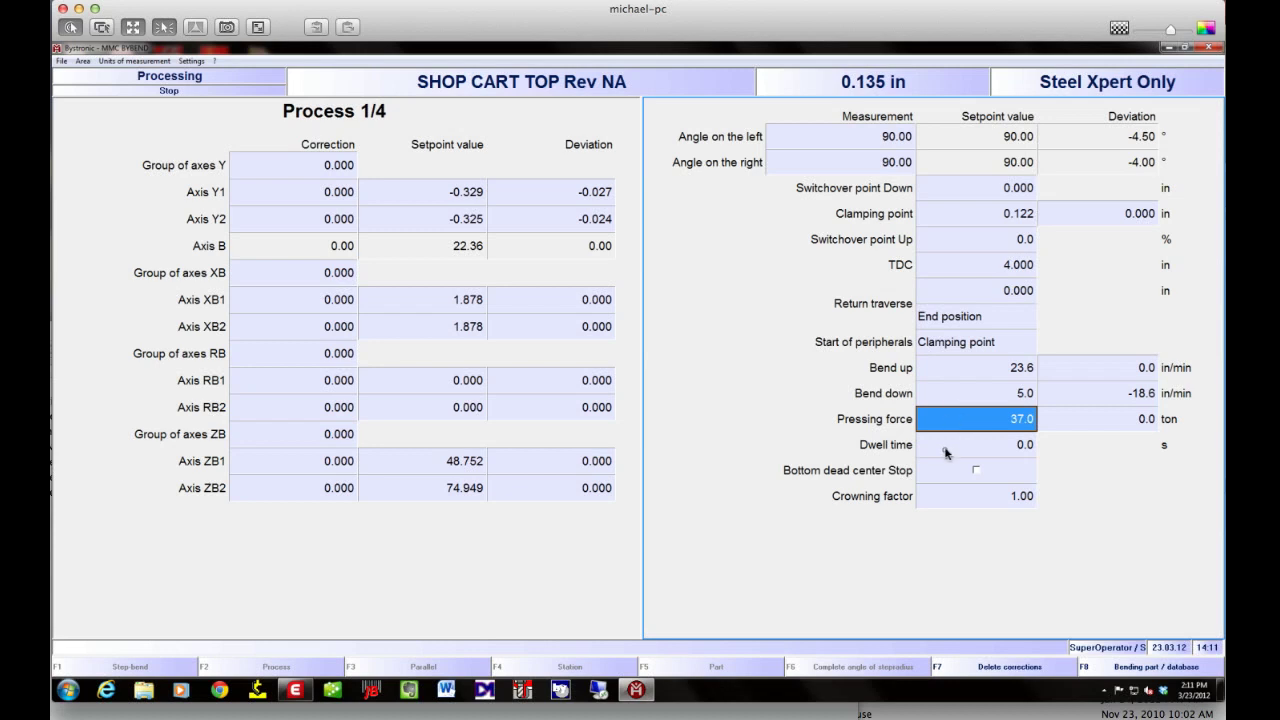
click(944, 447)
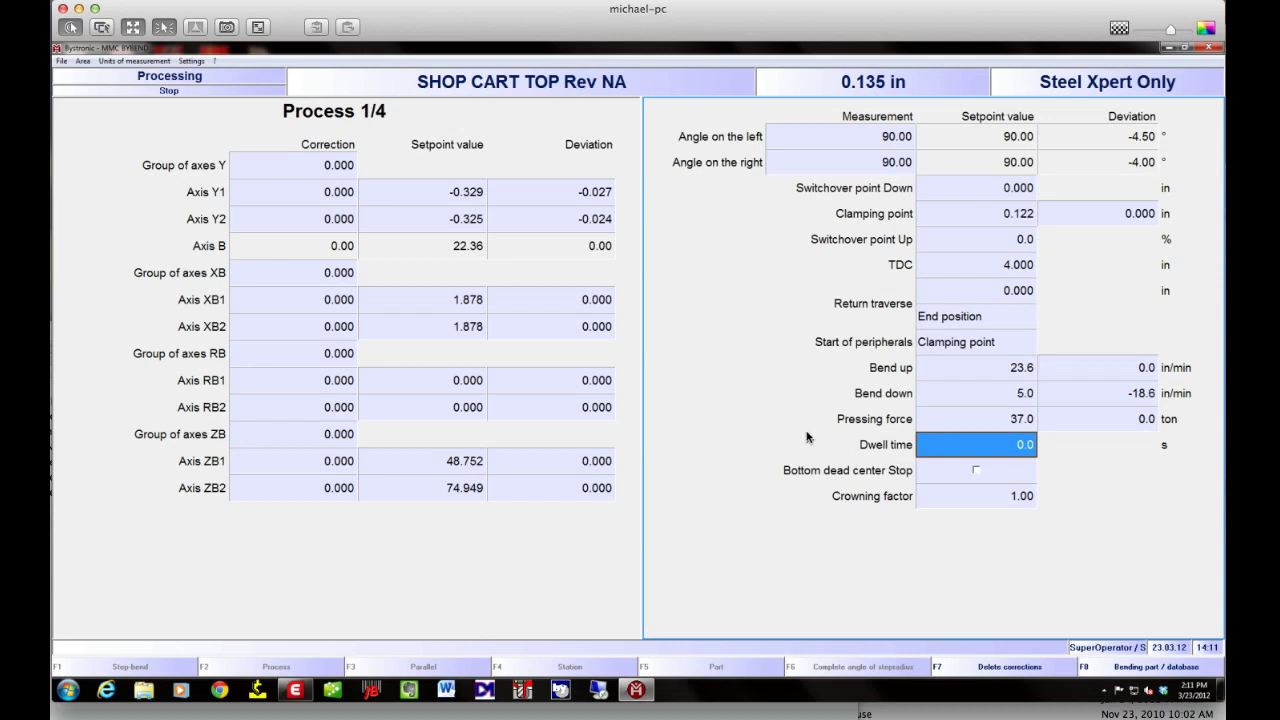
text(1)
click(976, 470)
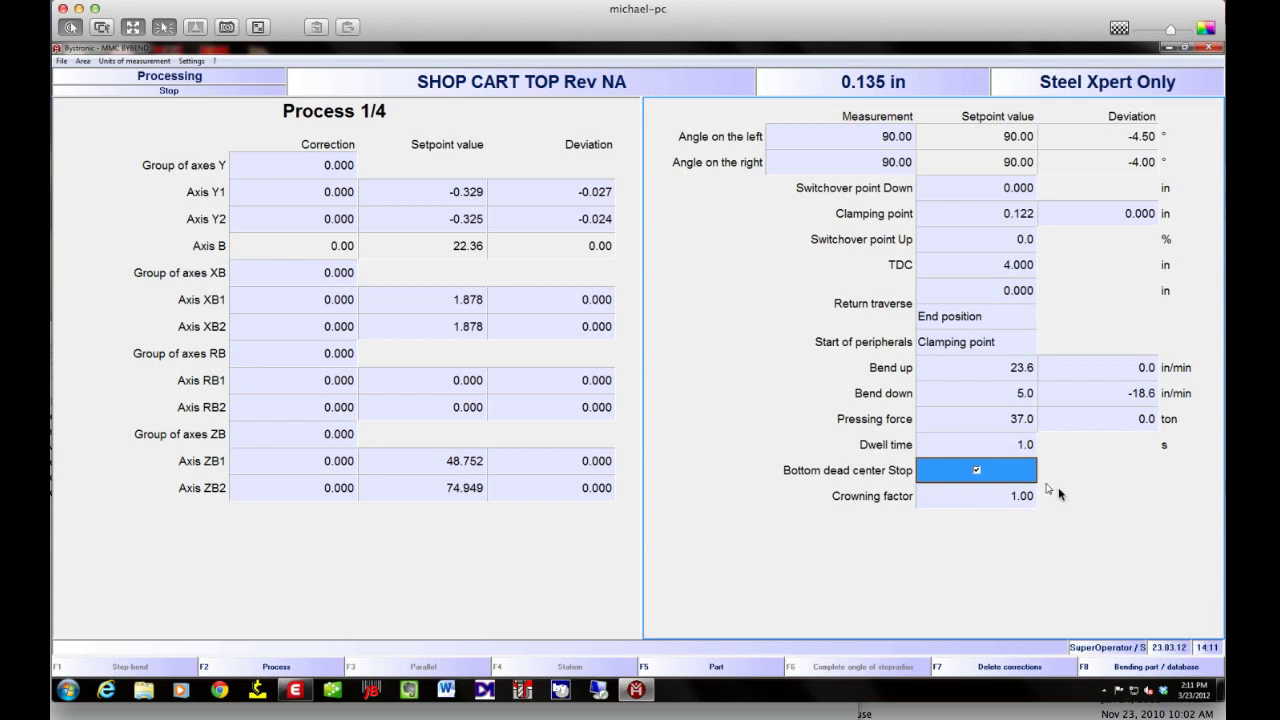
- Set process 1's crowning factor to 1.1
click(994, 497)
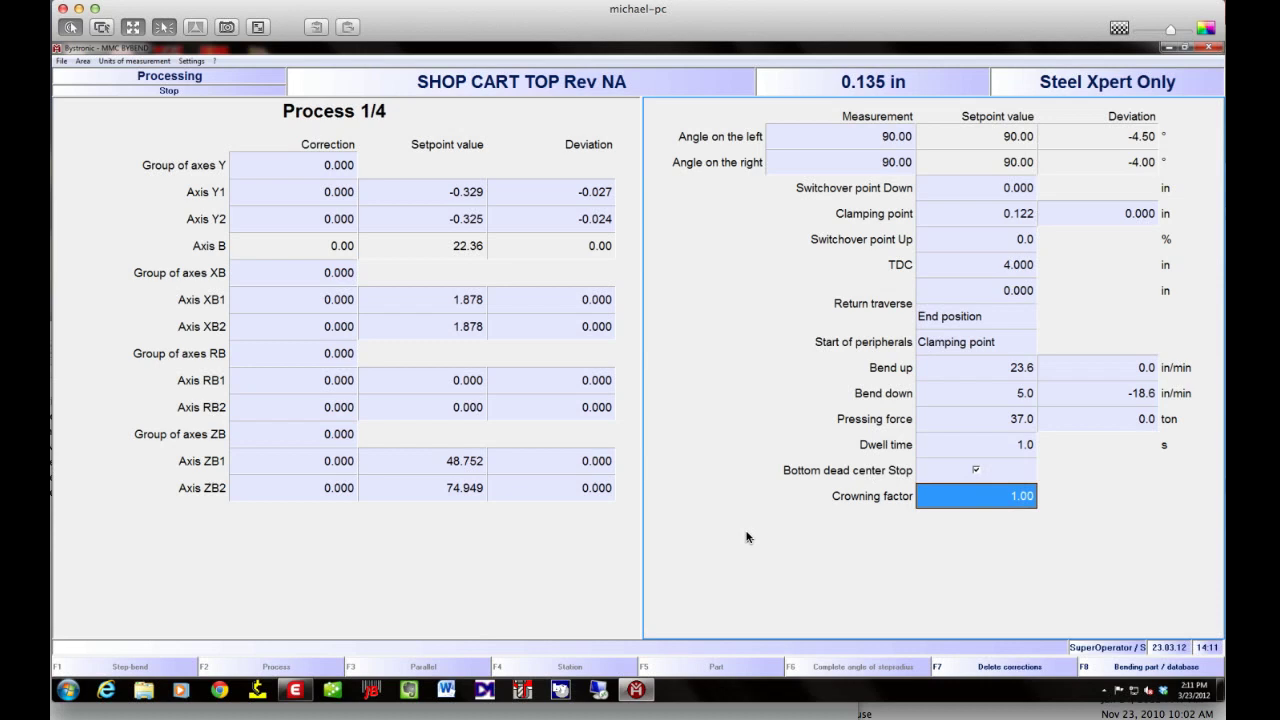
text(1.1)
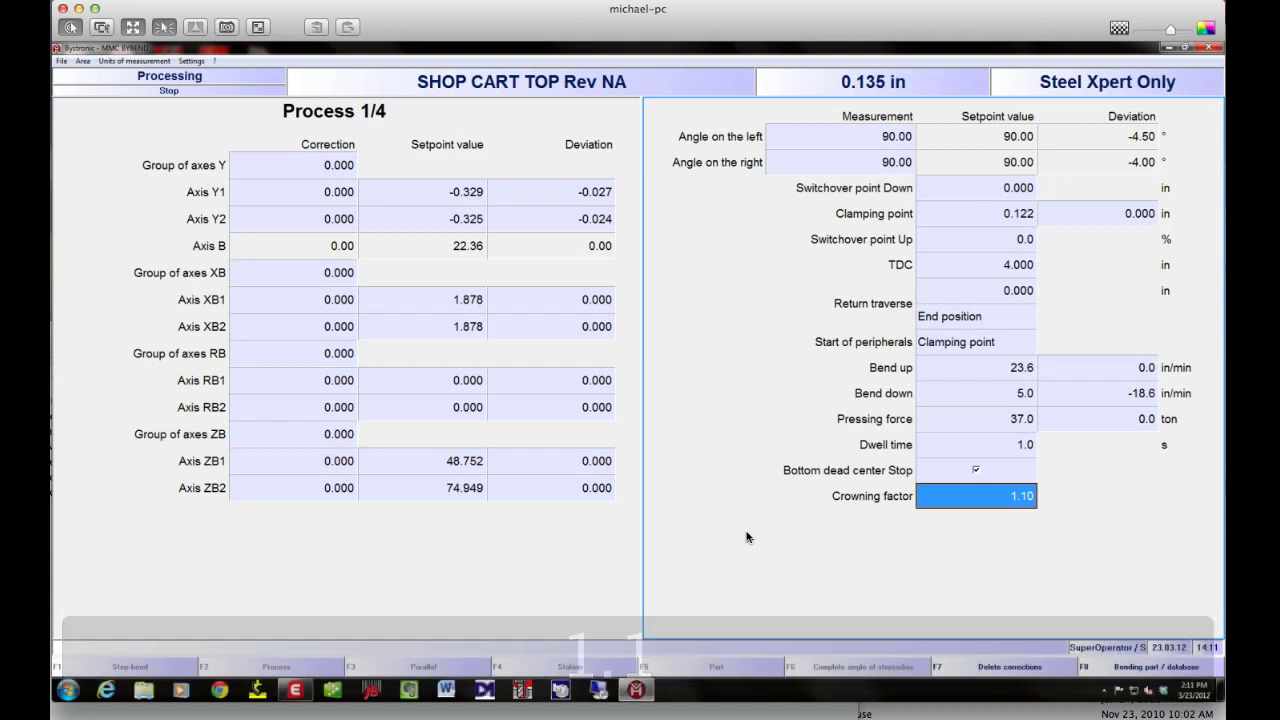
click(960, 510)
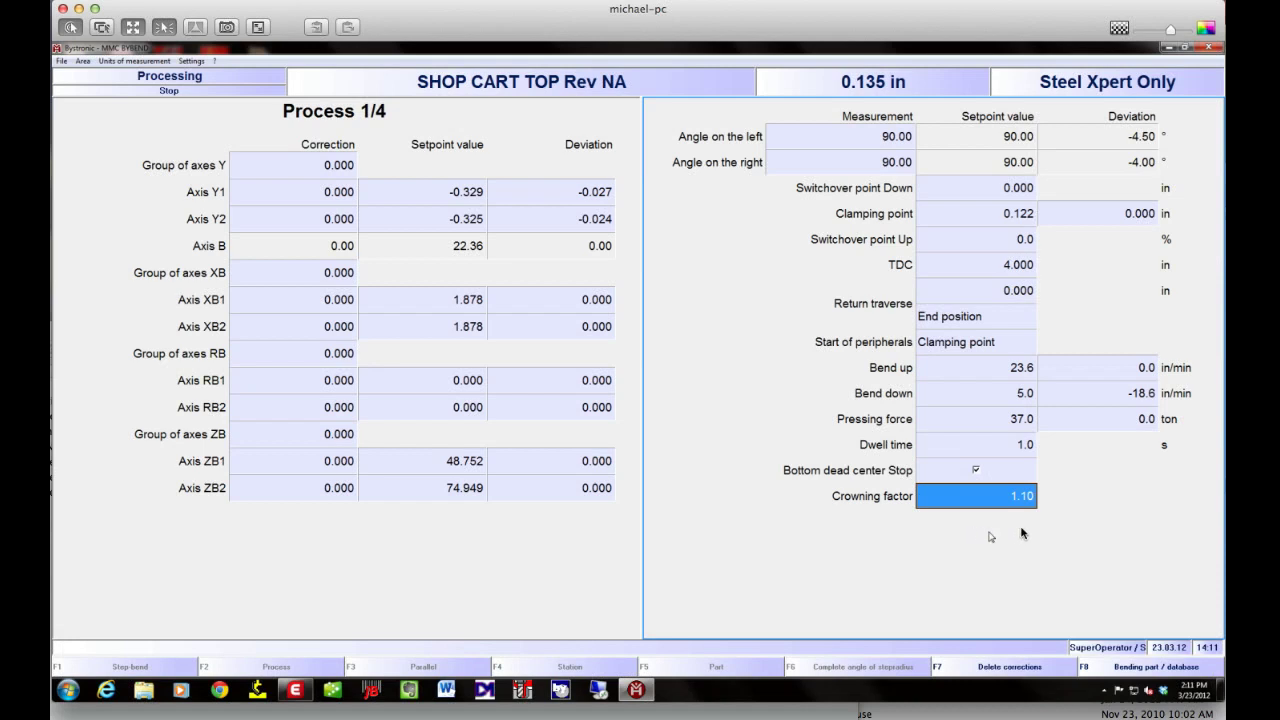
- Apply a correction of 0.5 to the XB axis group and check the XB1 and XB2 deviations
click(303, 276)
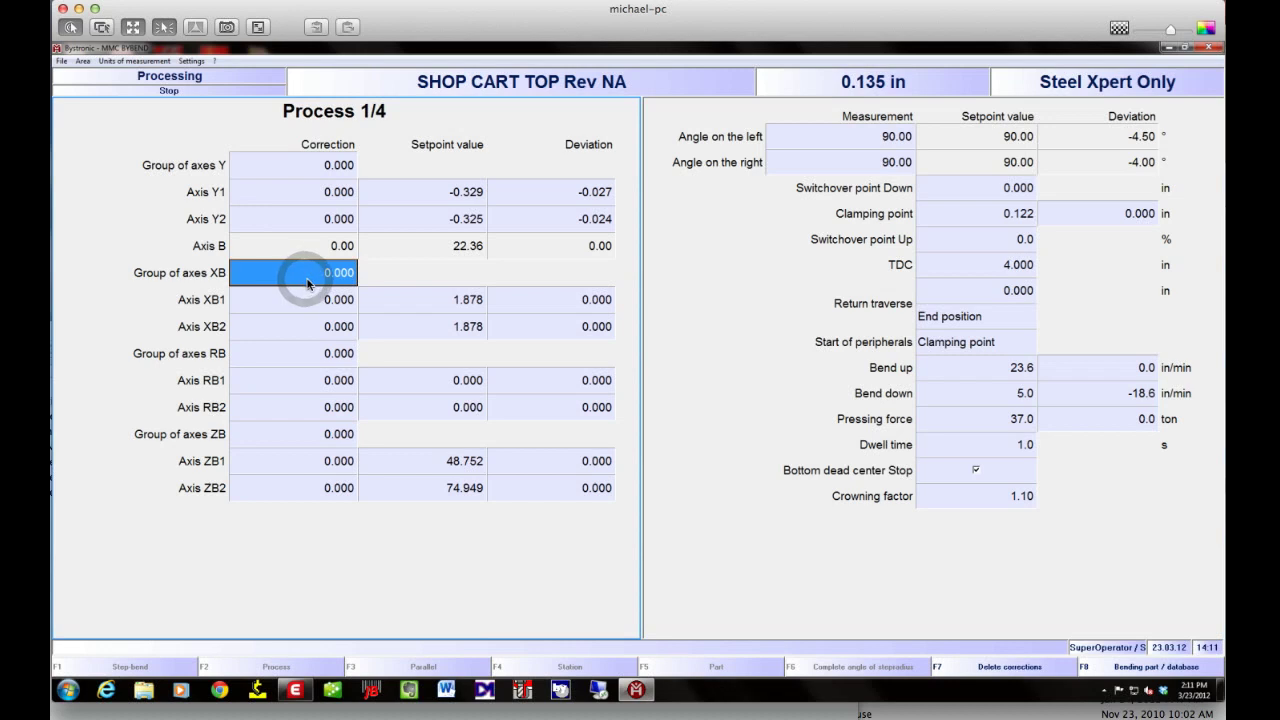
click(296, 300)
click(289, 326)
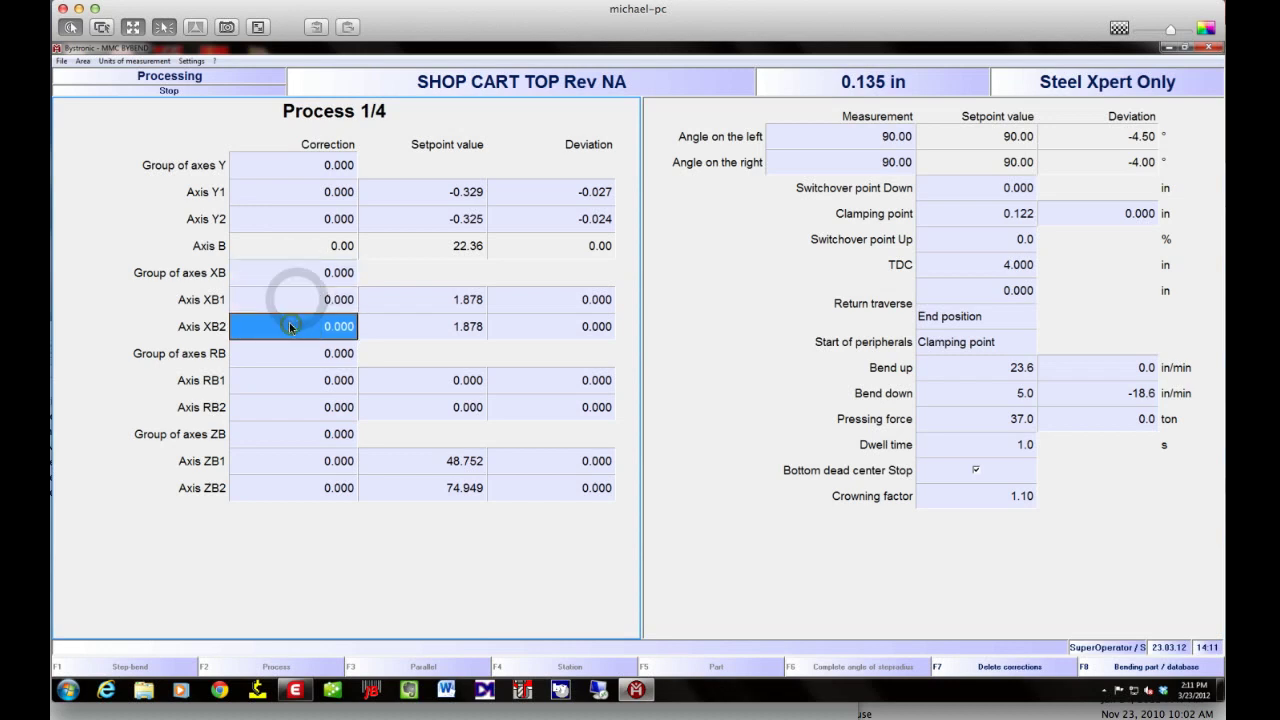
click(288, 280)
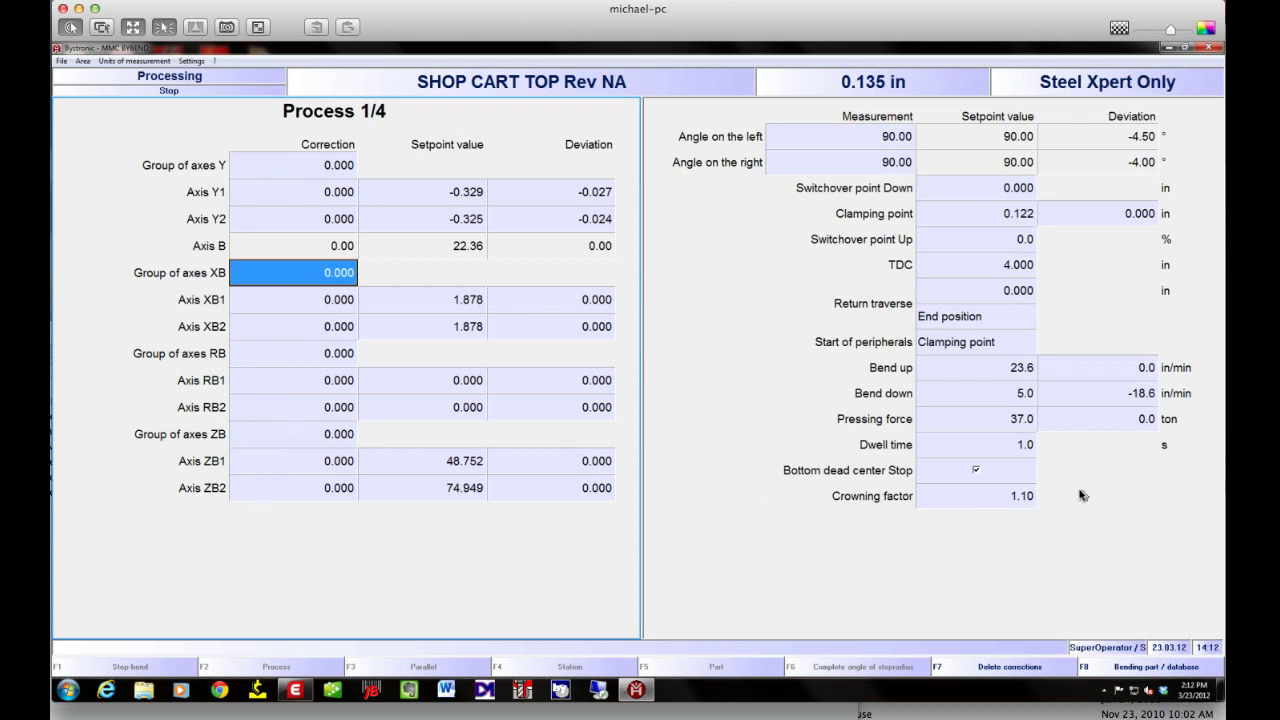
click(287, 440)
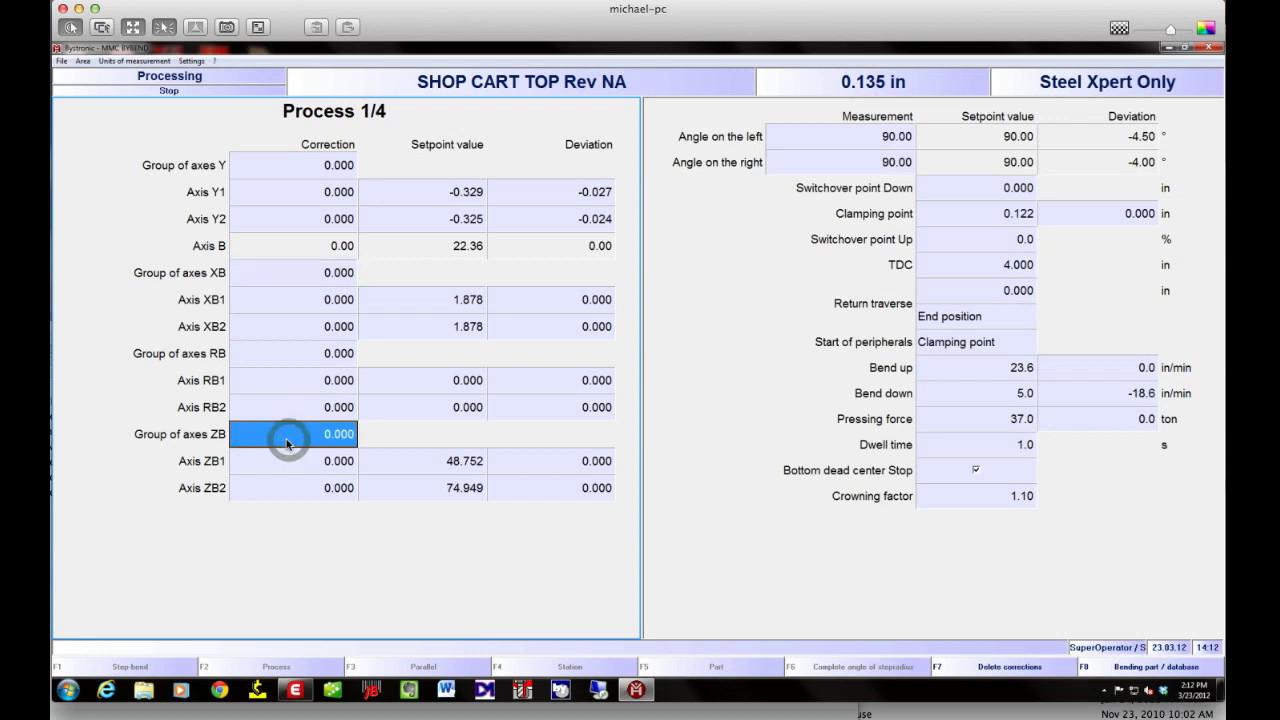
click(282, 275)
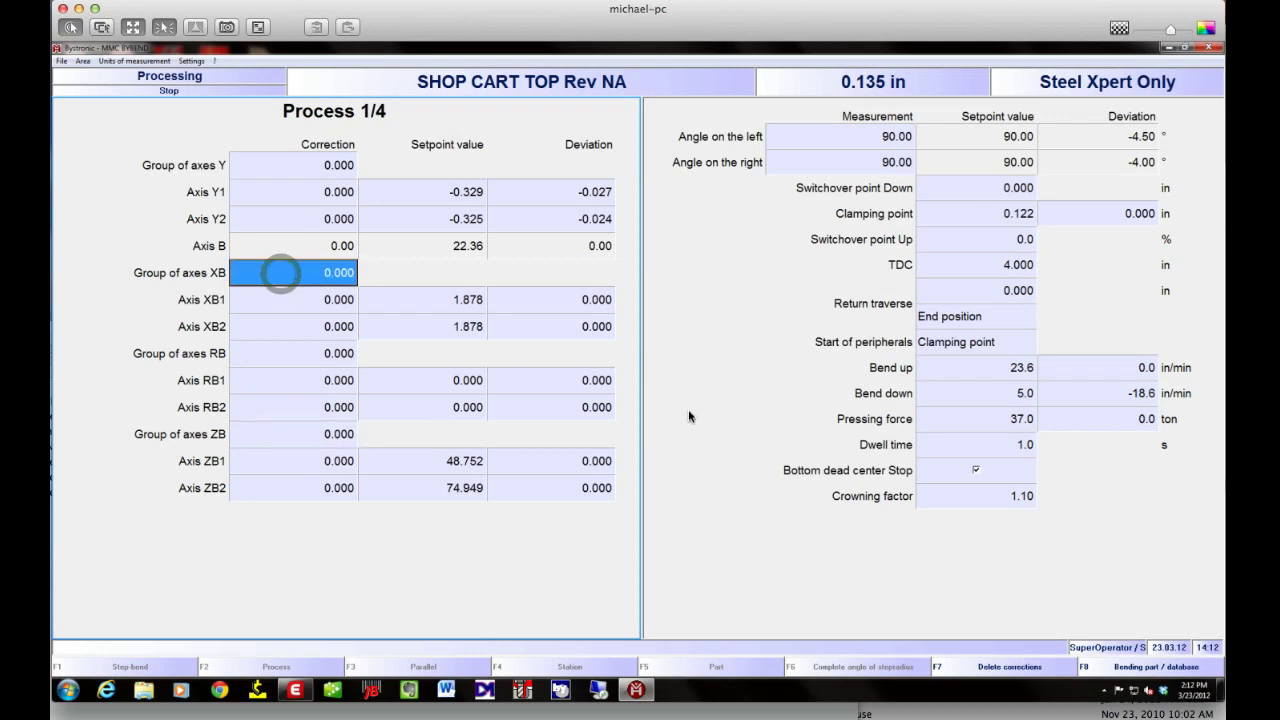
text(.5)
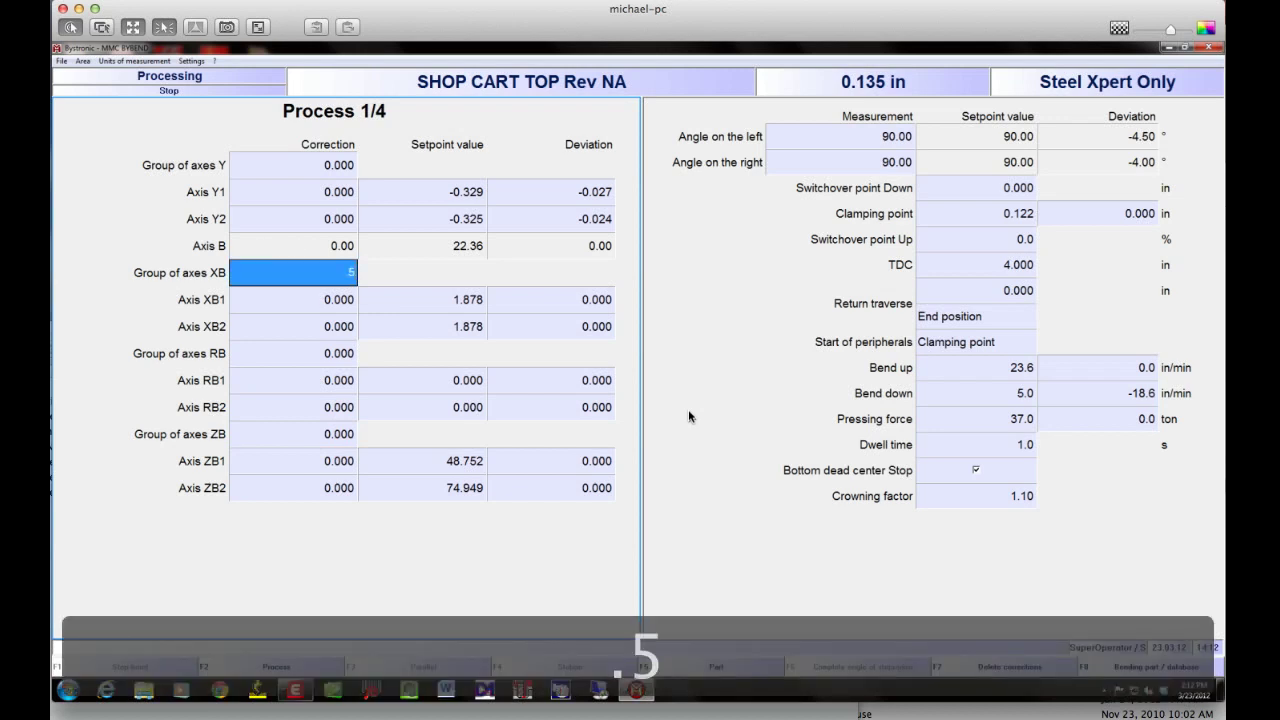
key(Return)
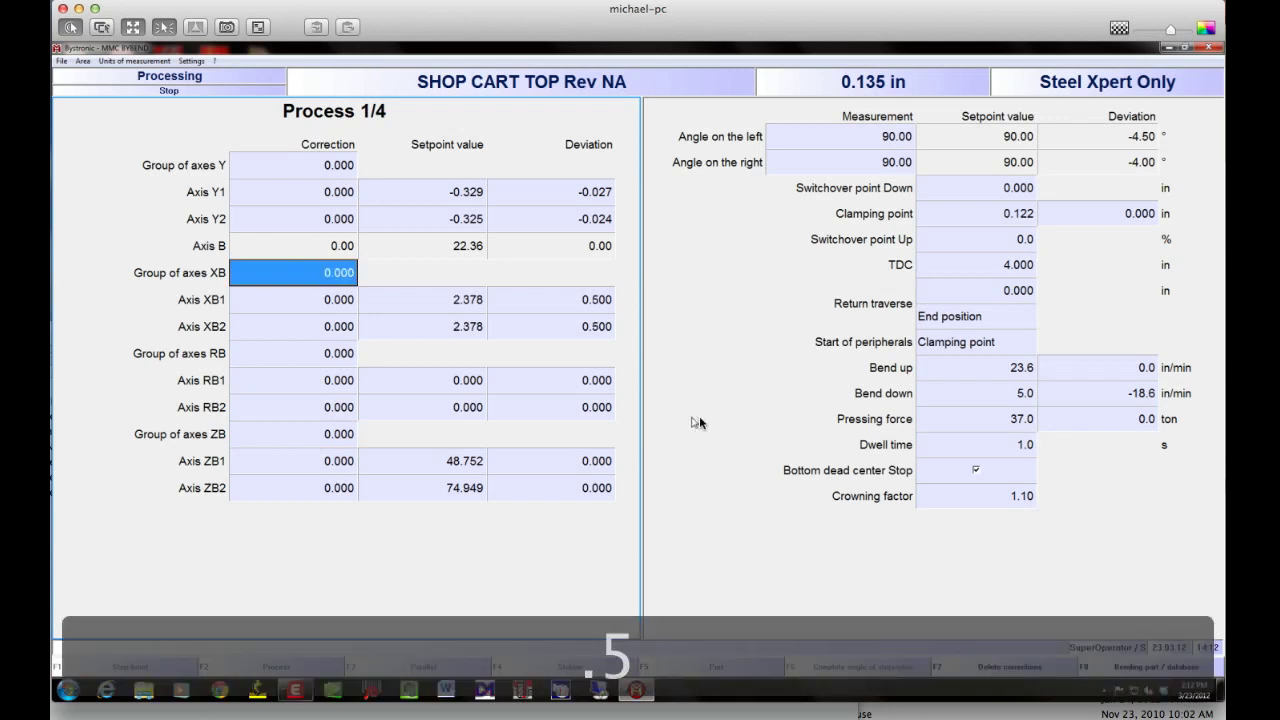
click(540, 300)
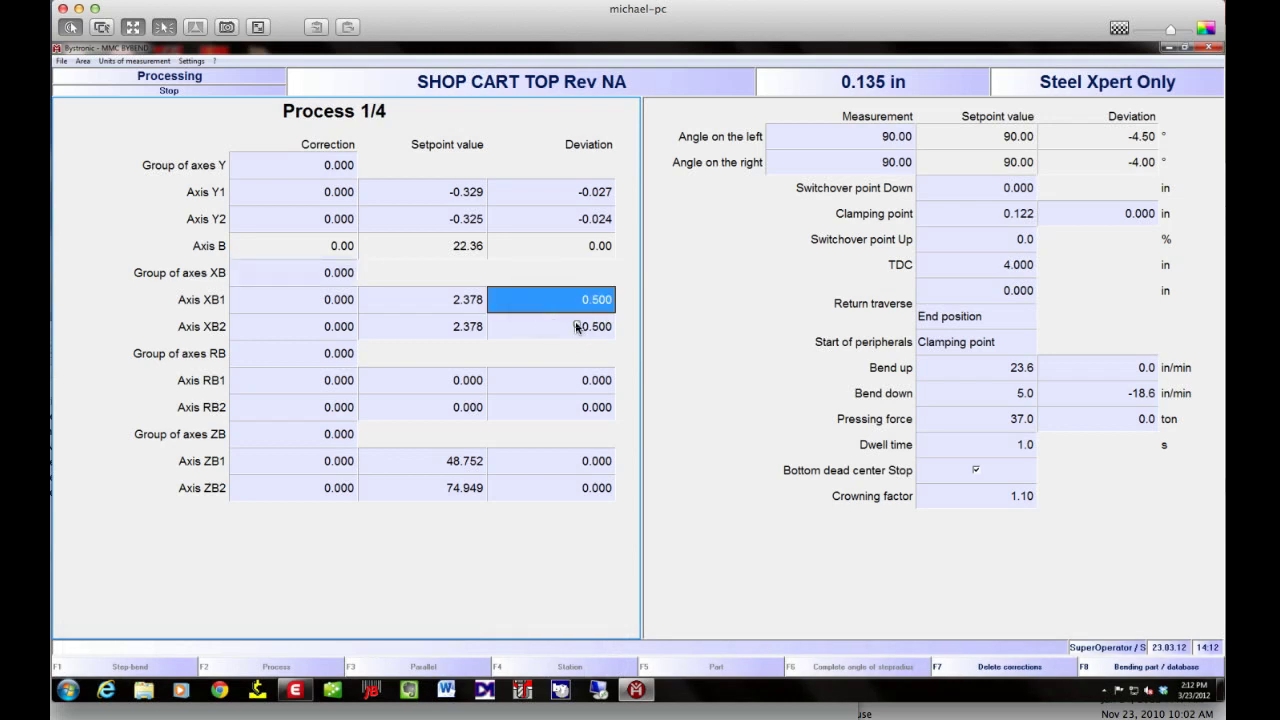
click(580, 326)
- Reverse the XB axis group offset with a correction of -0.5 and recheck the XB1 and XB2 deviations
click(302, 279)
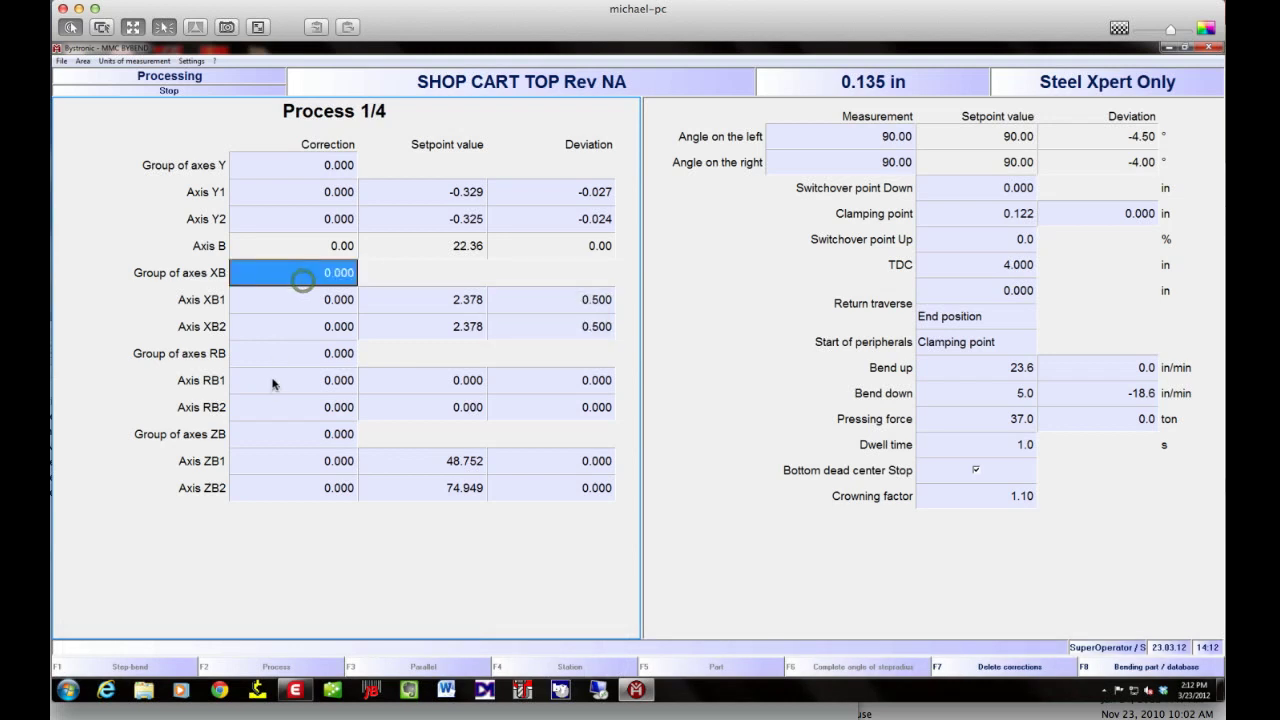
text(-.5)
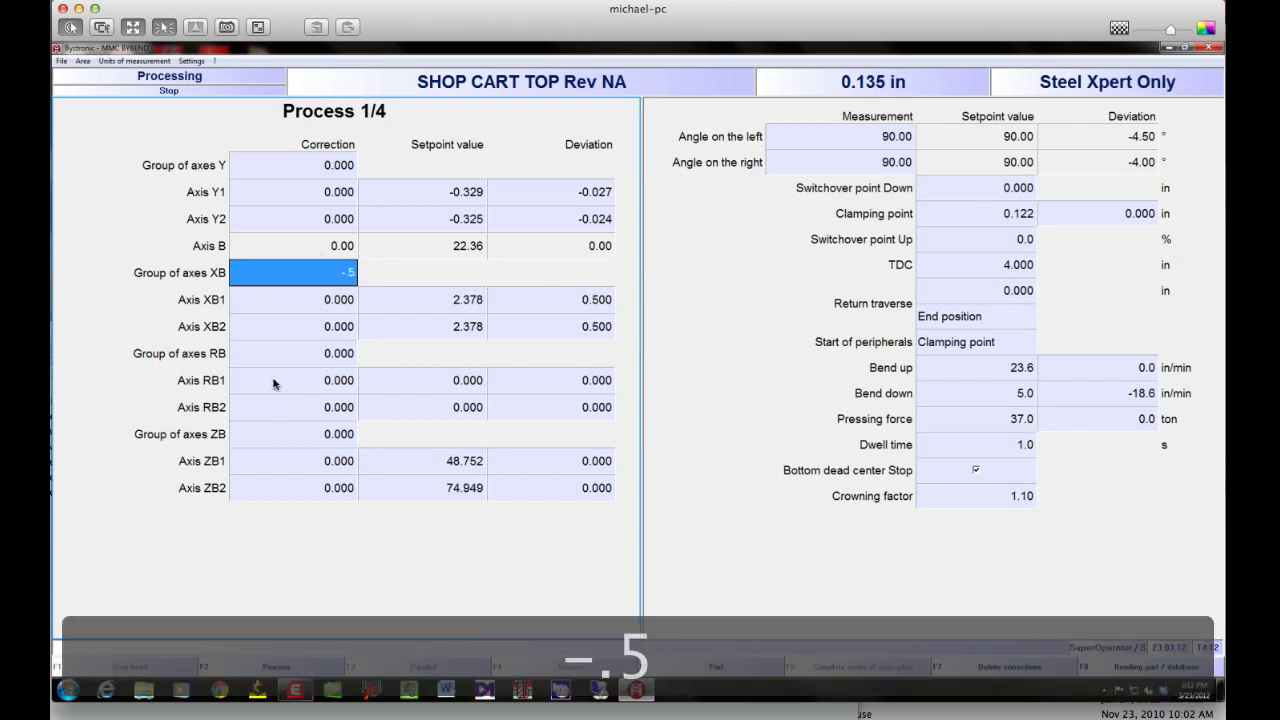
key(Return)
click(544, 303)
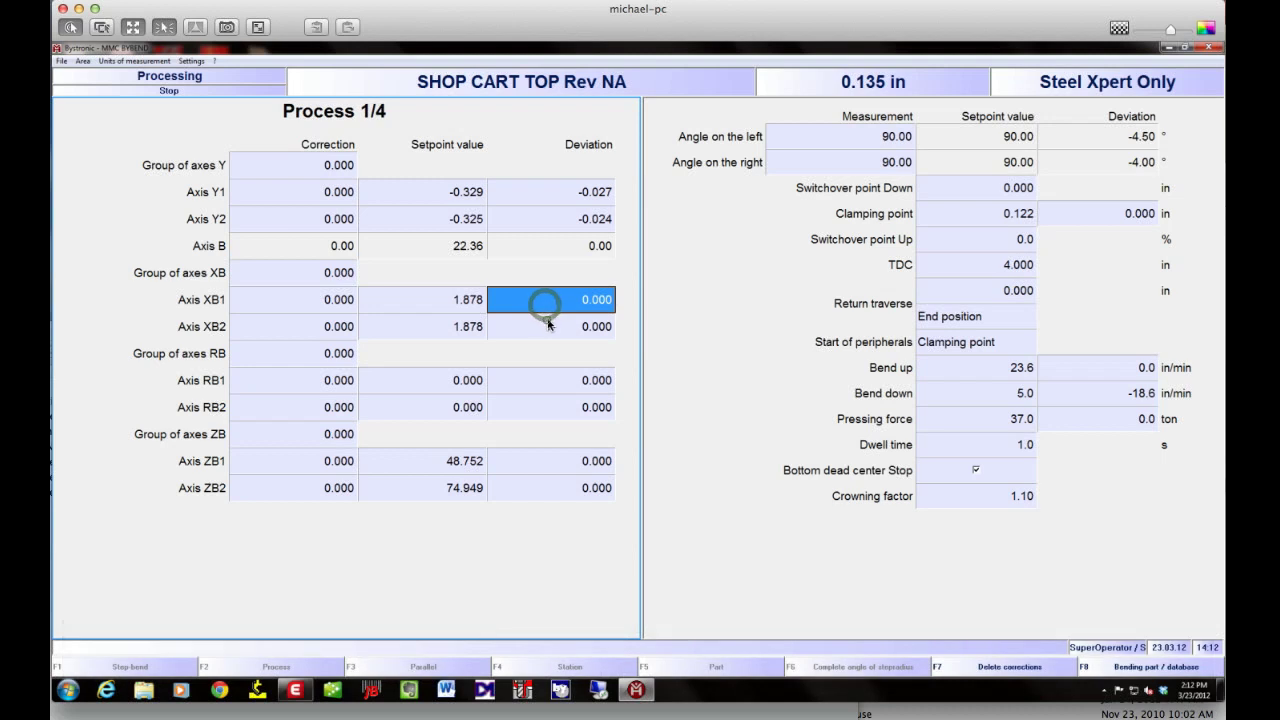
click(548, 324)
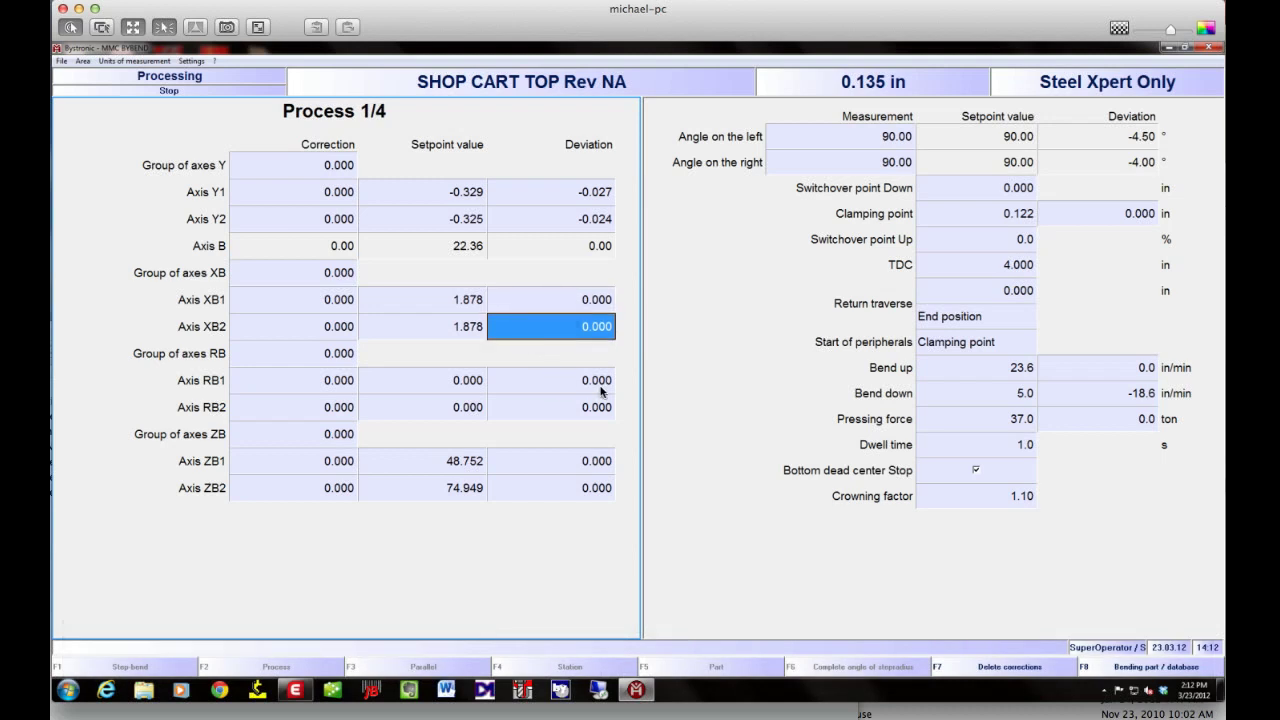
- Leave the correction settings, show process 1's numerical view and enable box bending
click(980, 666)
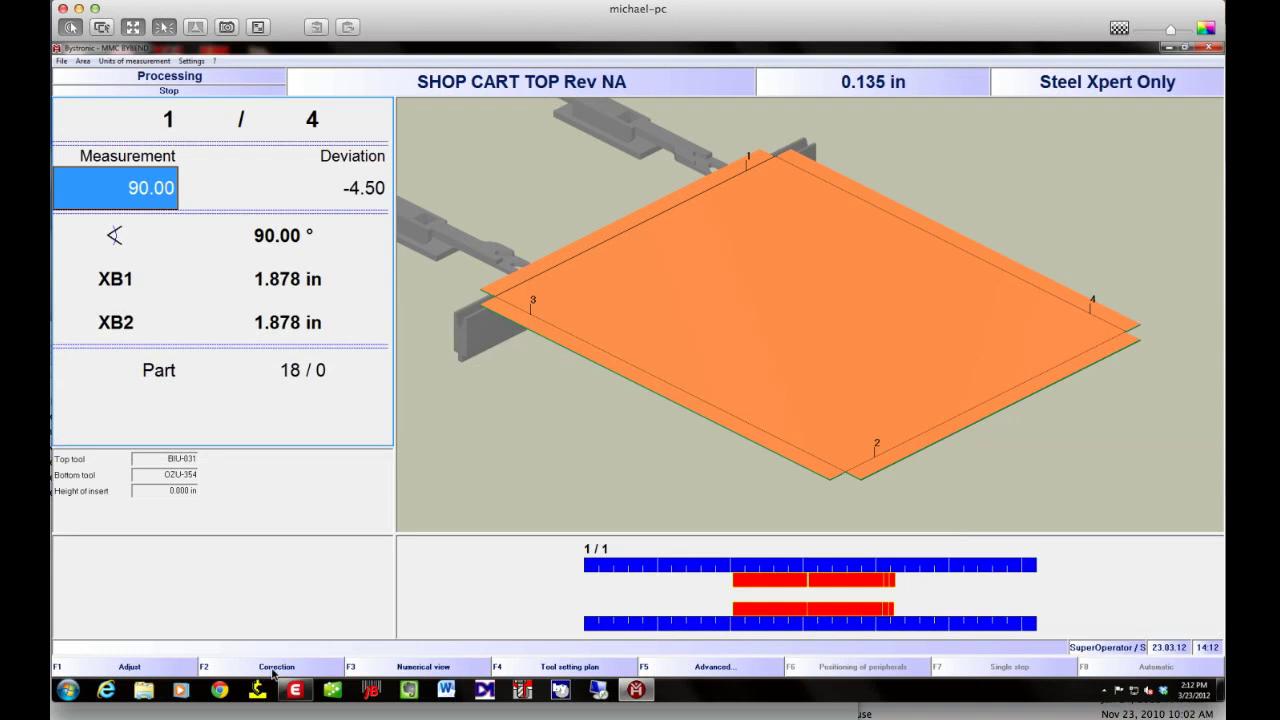
click(371, 668)
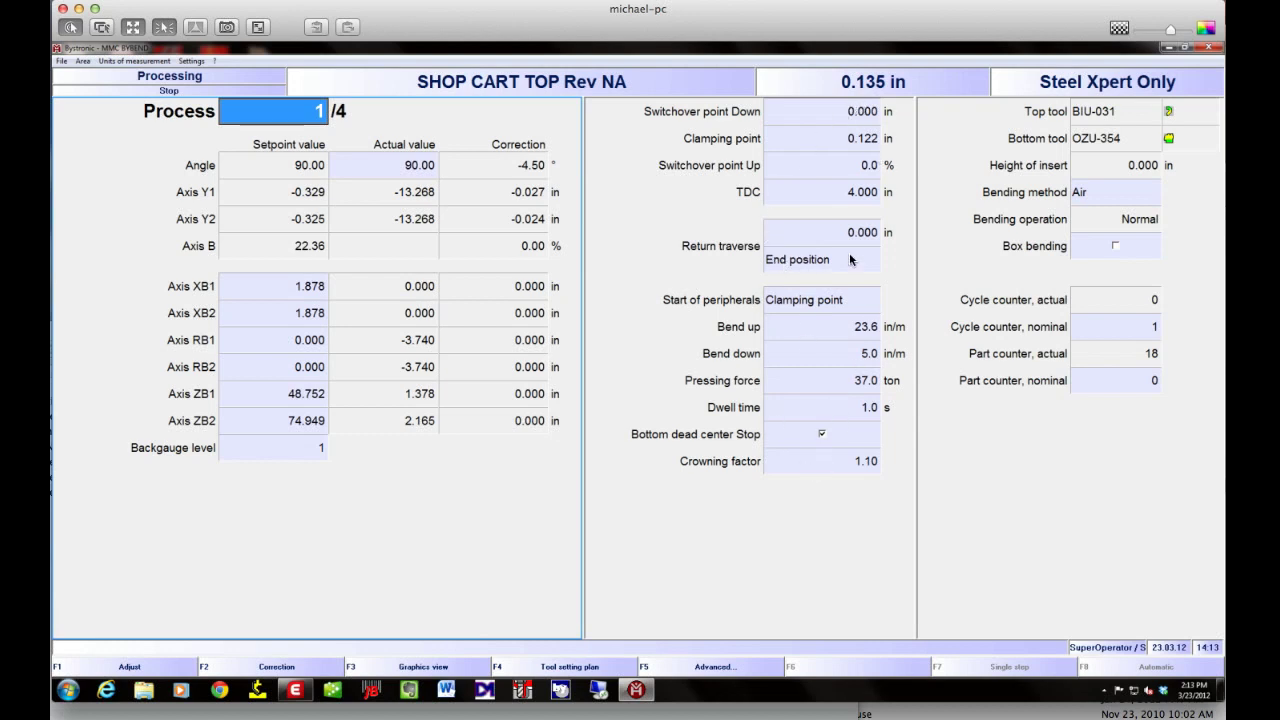
click(1117, 248)
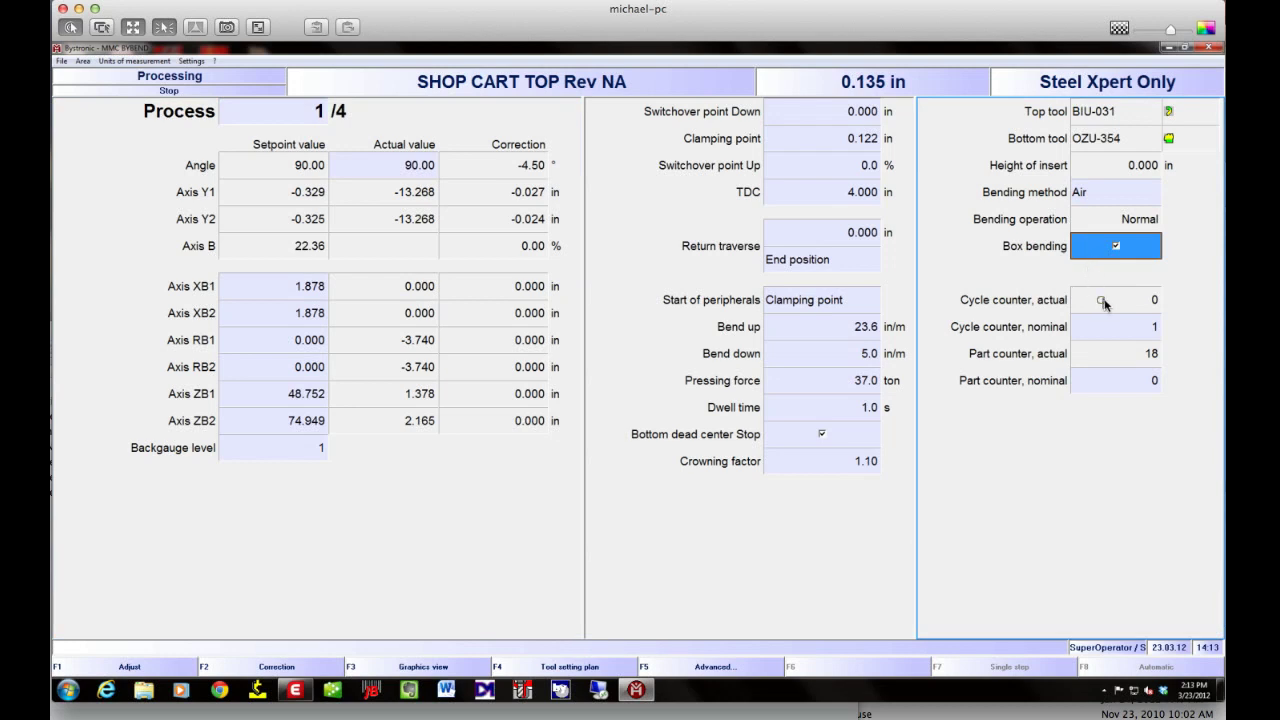
- Try nominal cycle counter values of 0 and 5 for process 1 and restore it to 1
click(1085, 327)
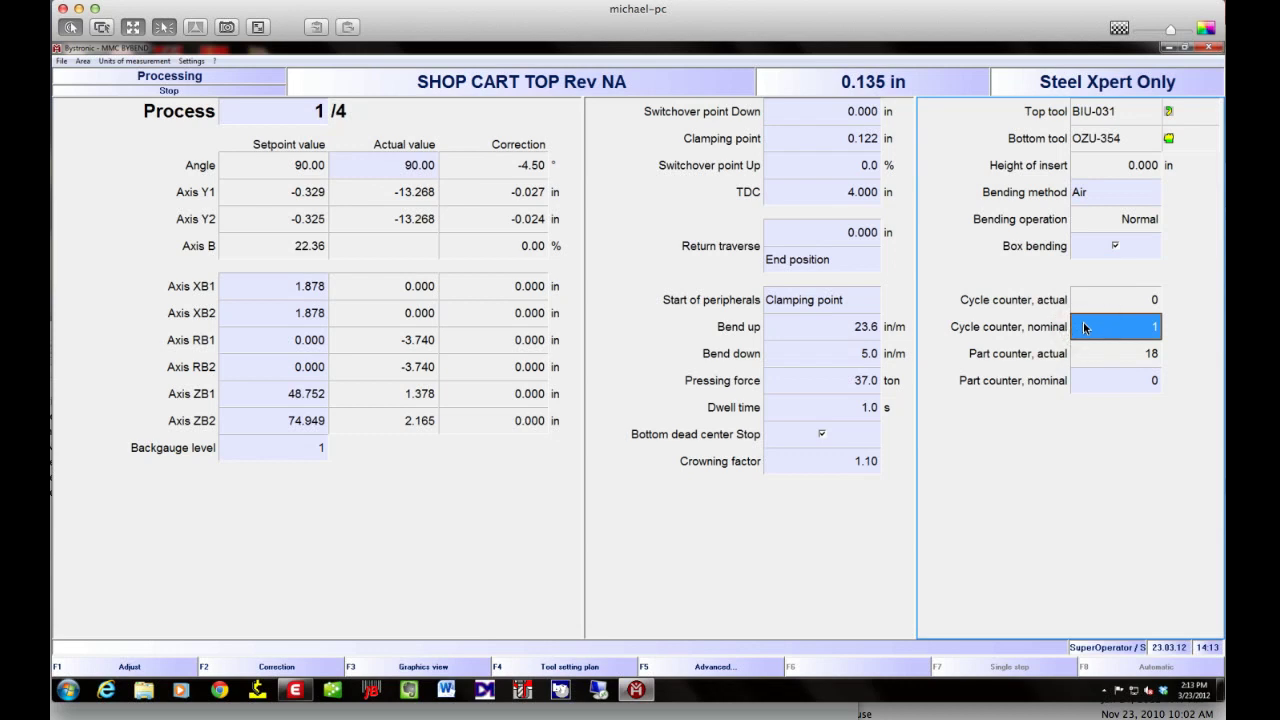
text(0)
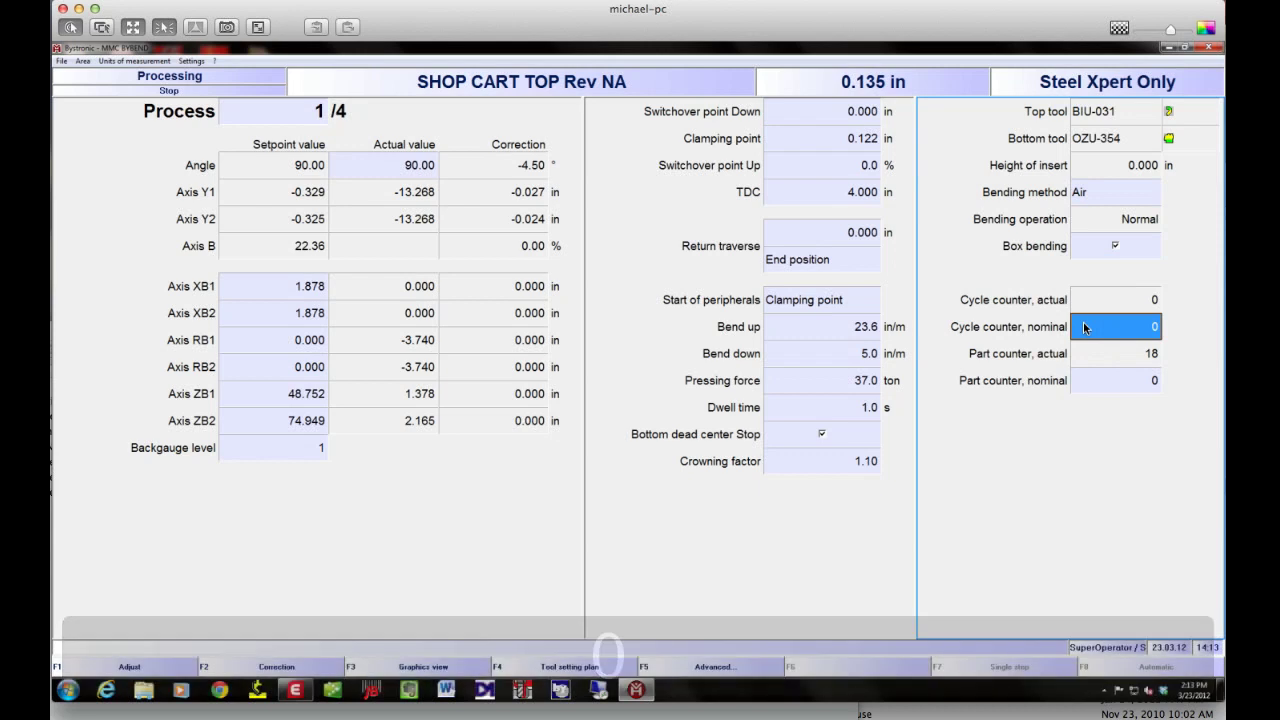
text(5)
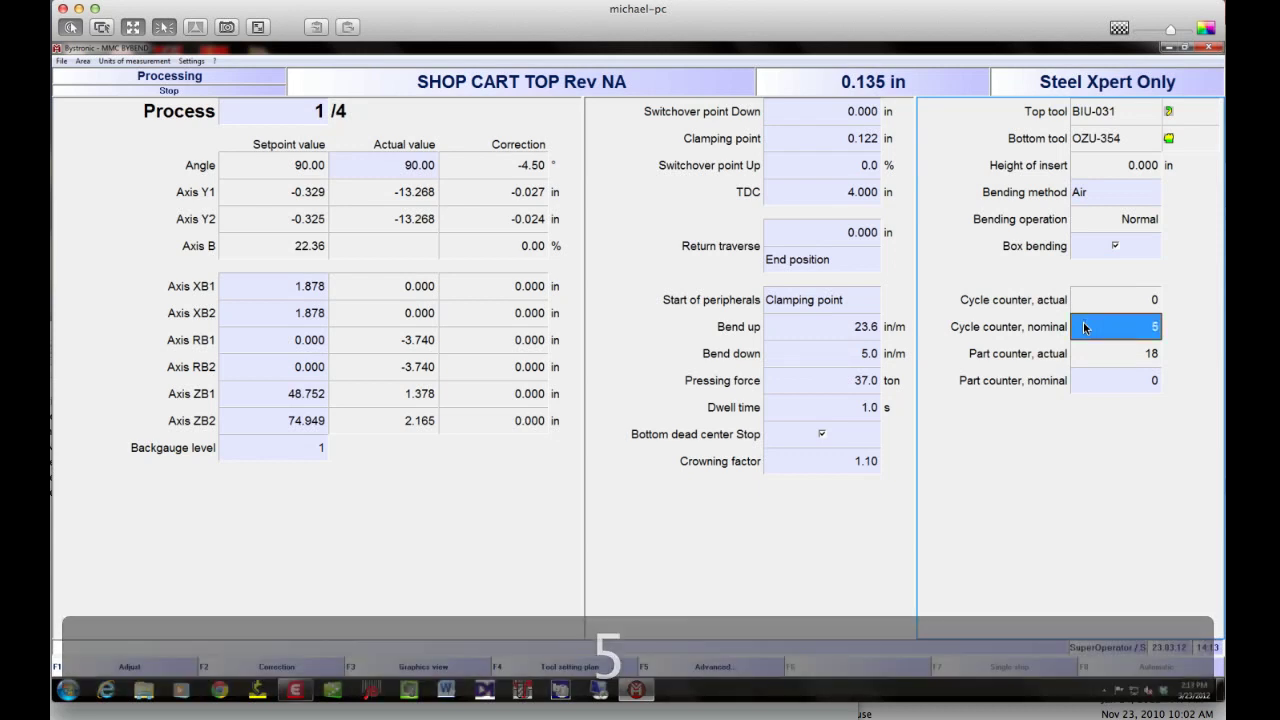
key(Down)
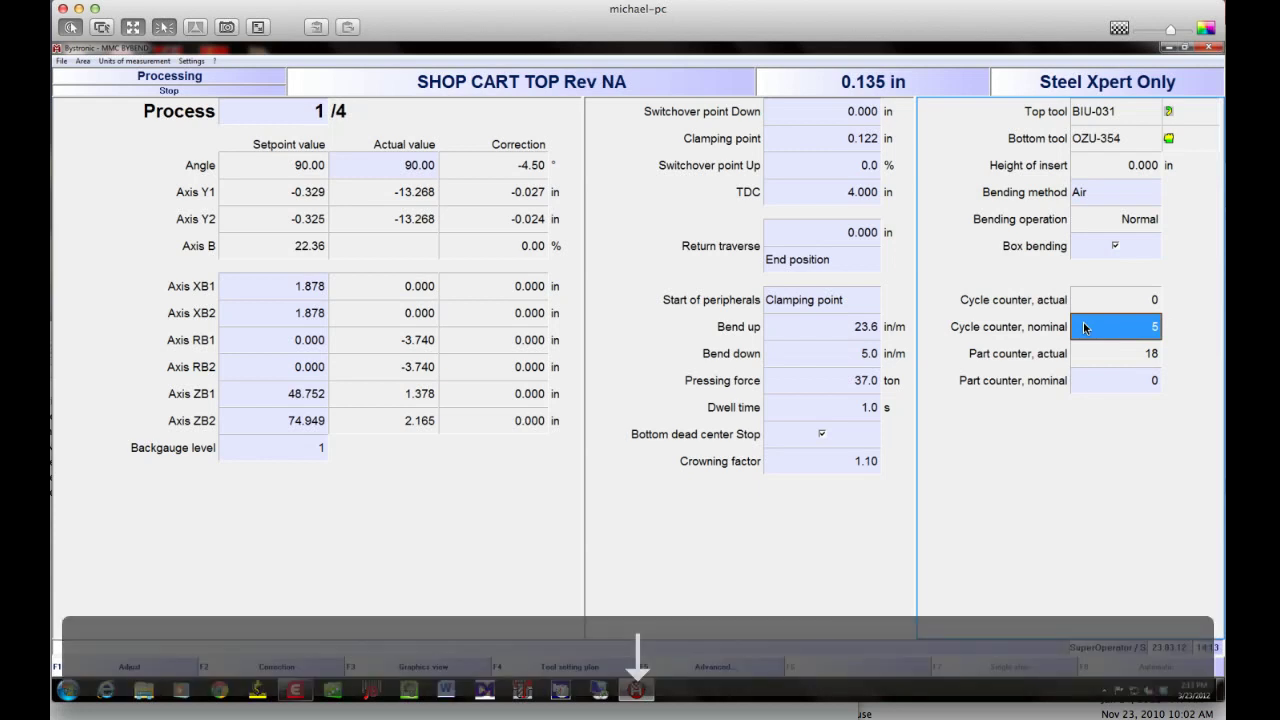
key(Up)
text(1)
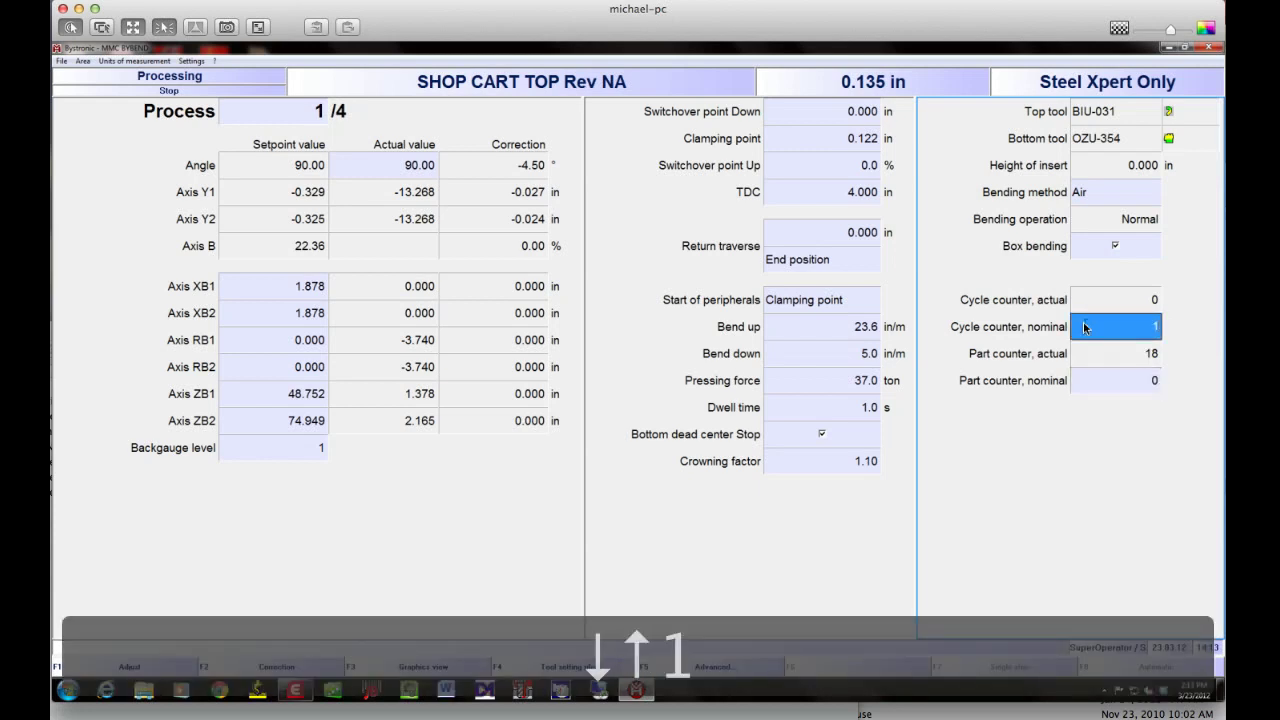
- Set the nominal part counter to 20 and dismiss the file-update notification along with its folder window
key(Down)
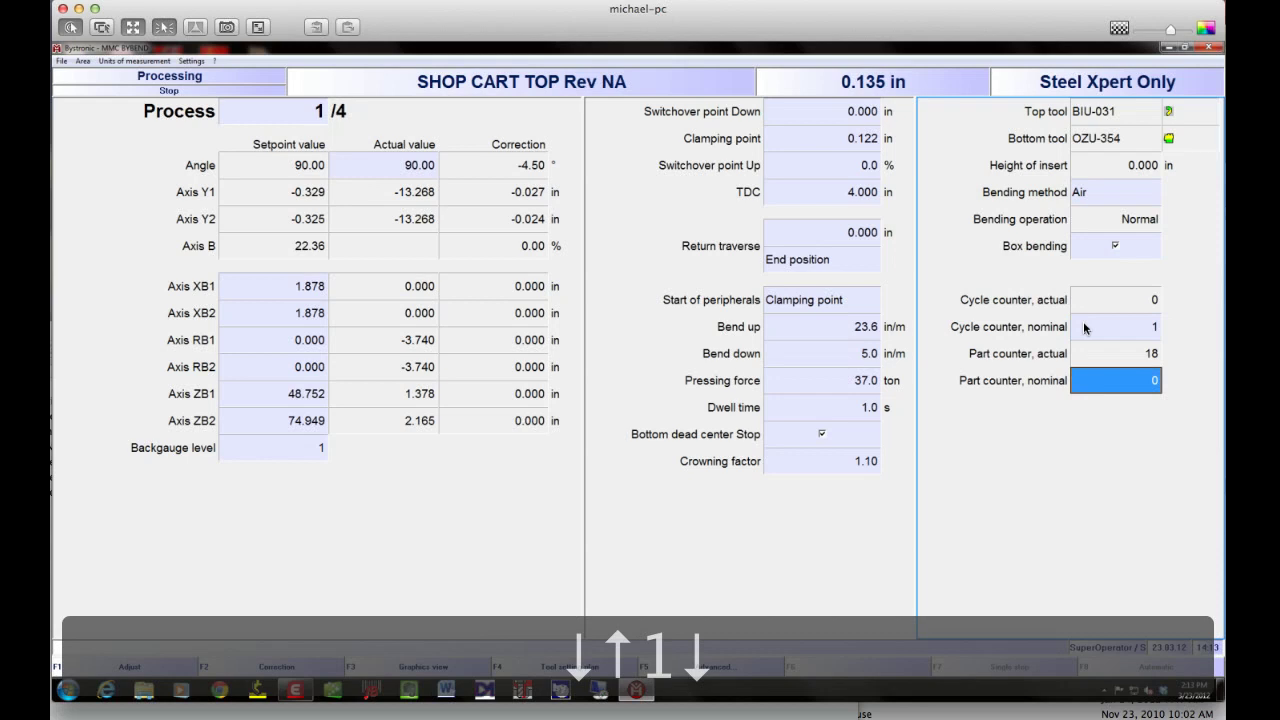
text(10)
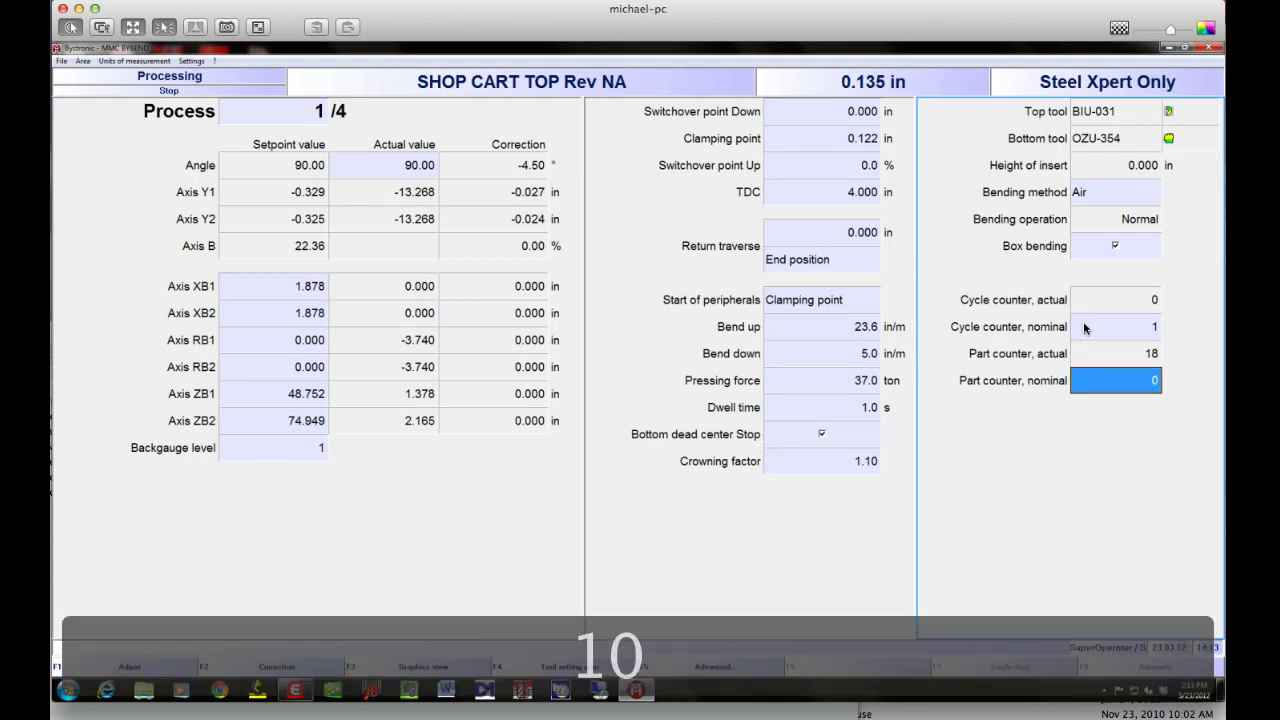
text(20)
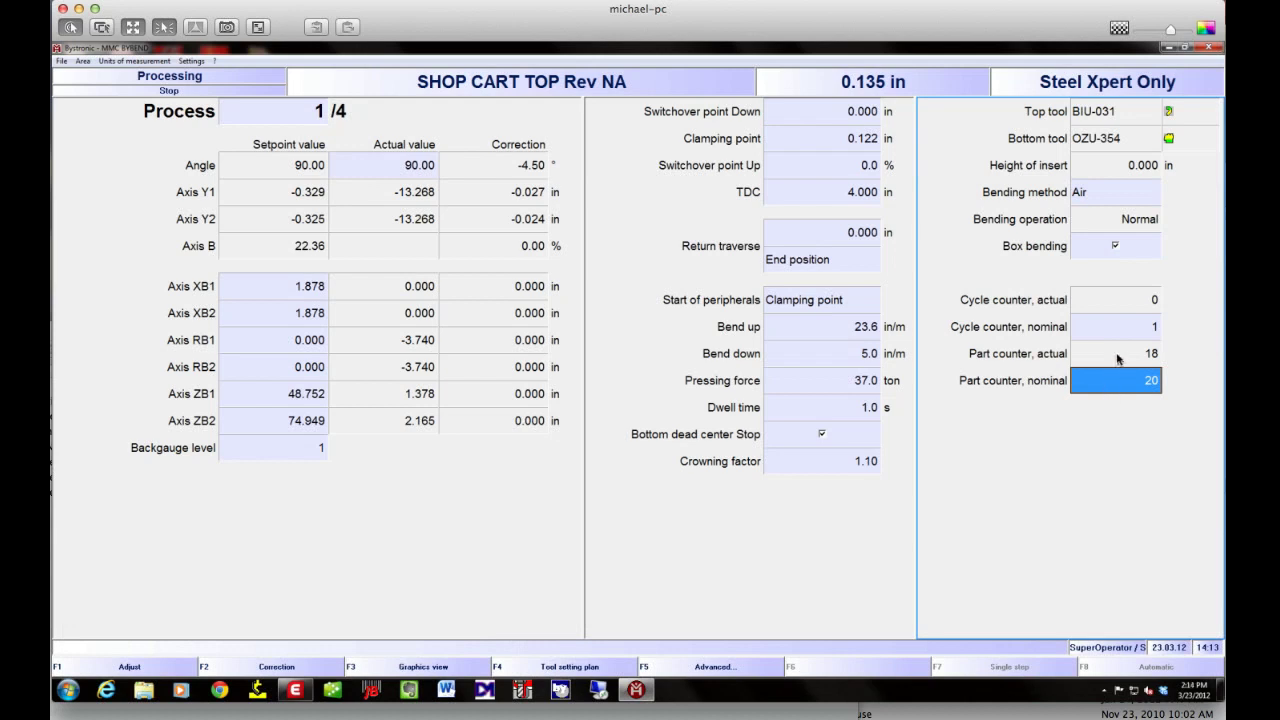
text(0)
key(Up)
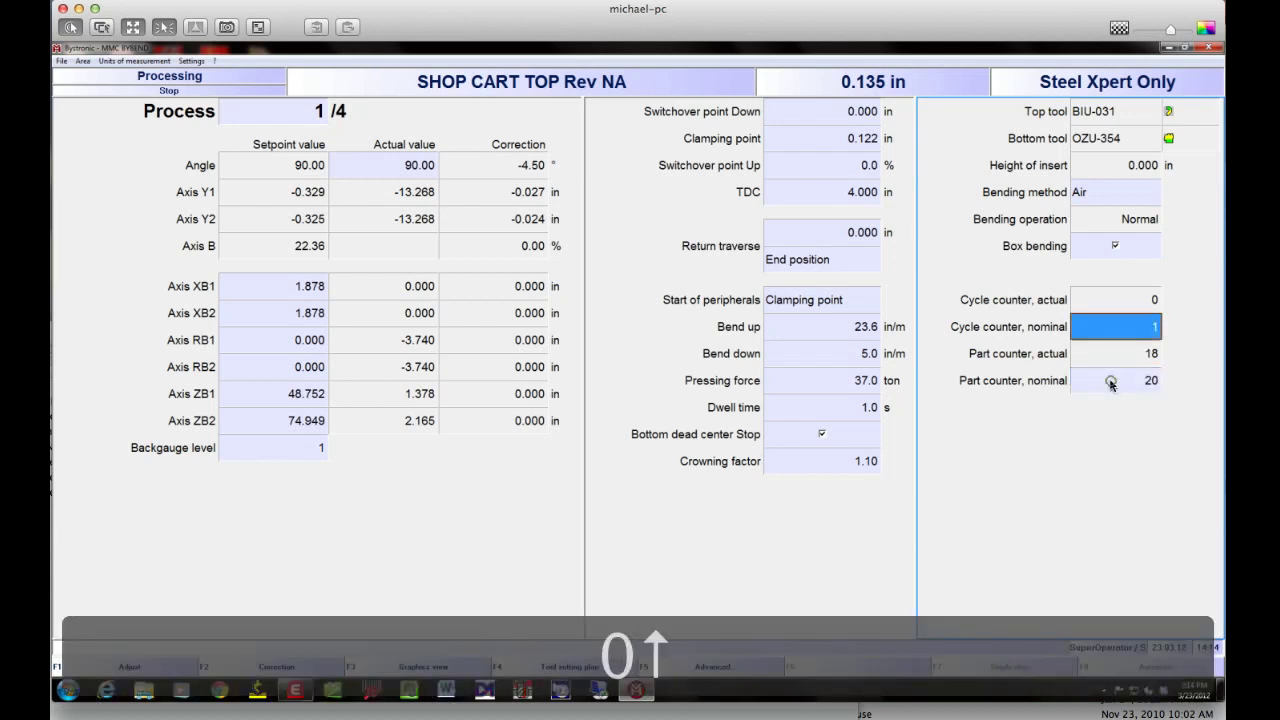
click(1112, 381)
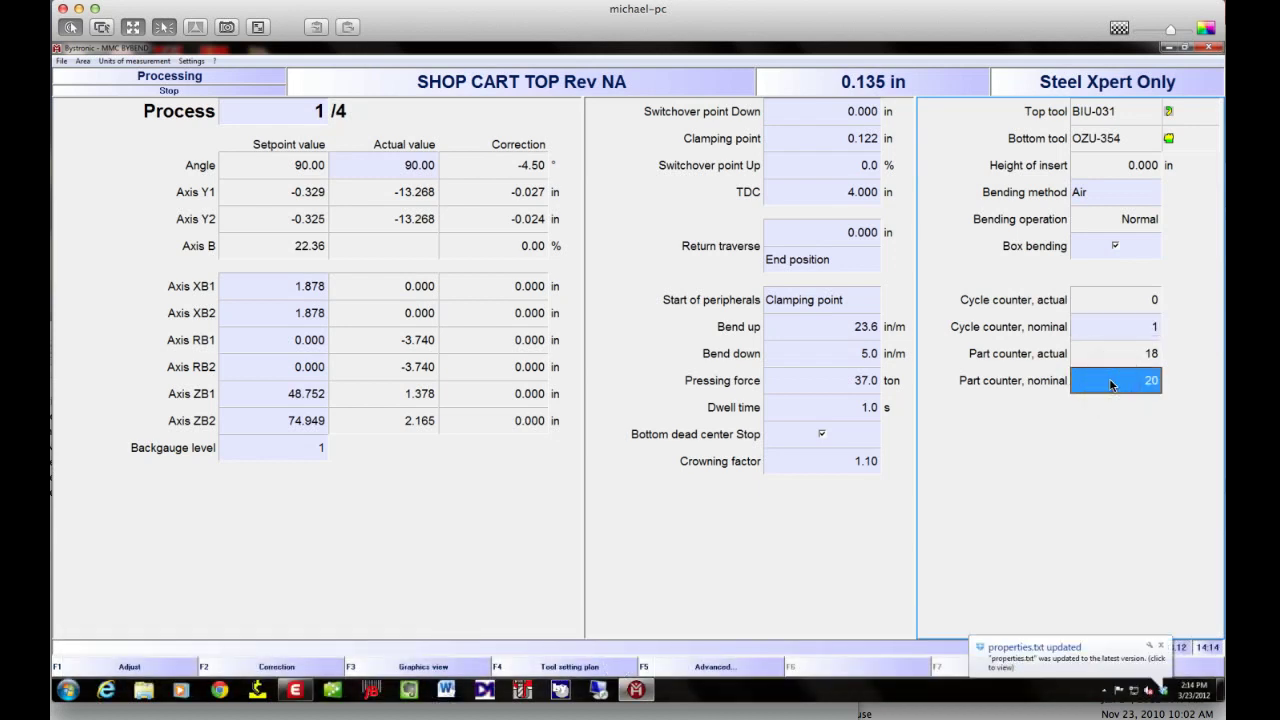
click(1163, 645)
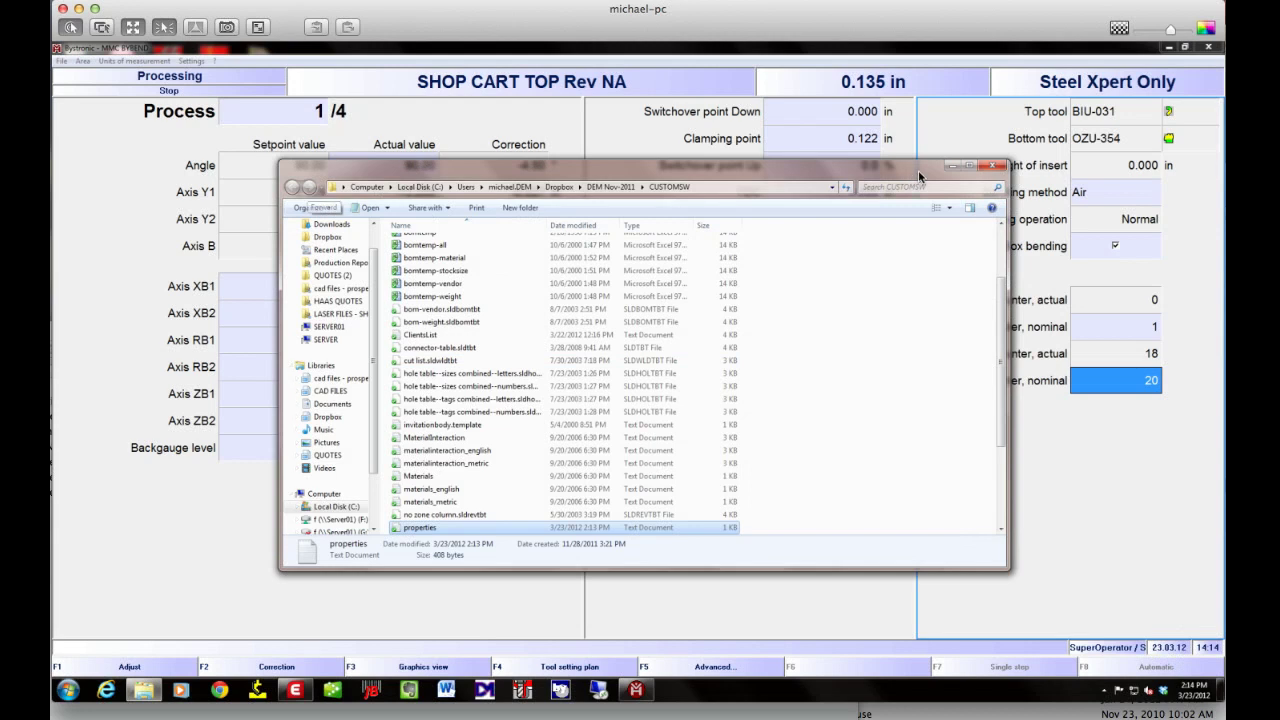
key(alt+F4)
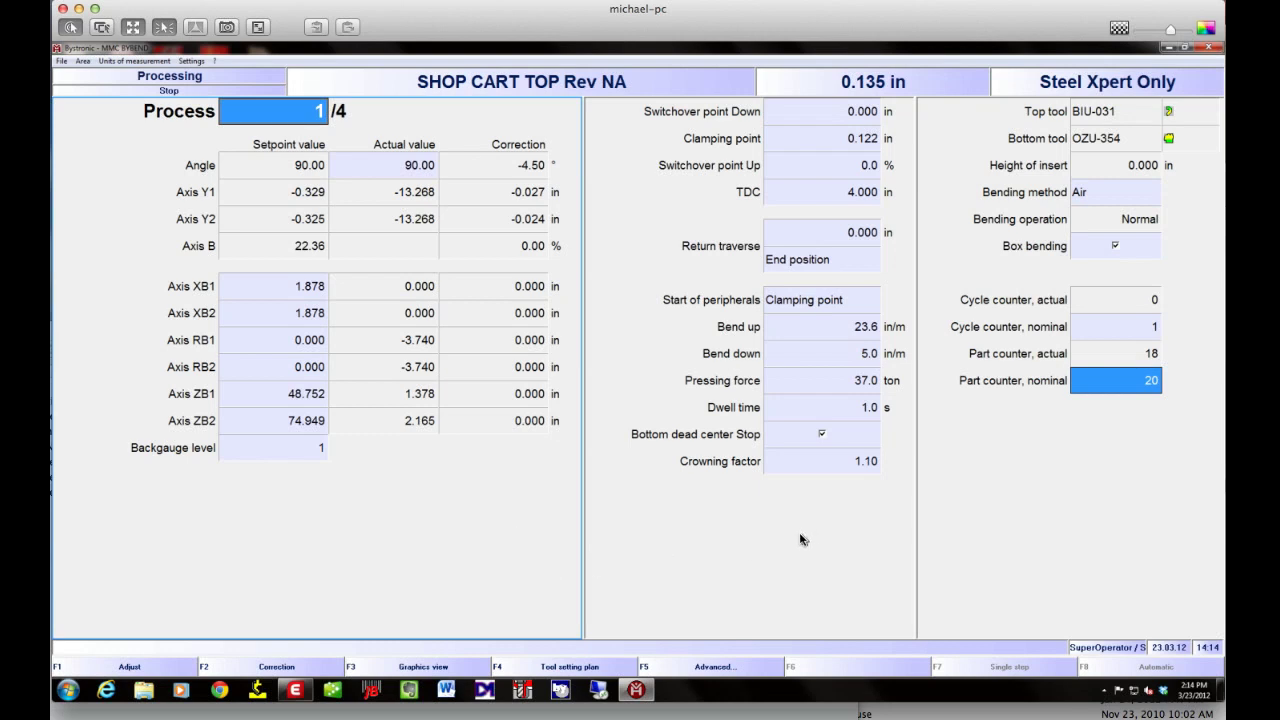
- Return to the graphics view and enter a measured angle of 92 for process 1
key(F3)
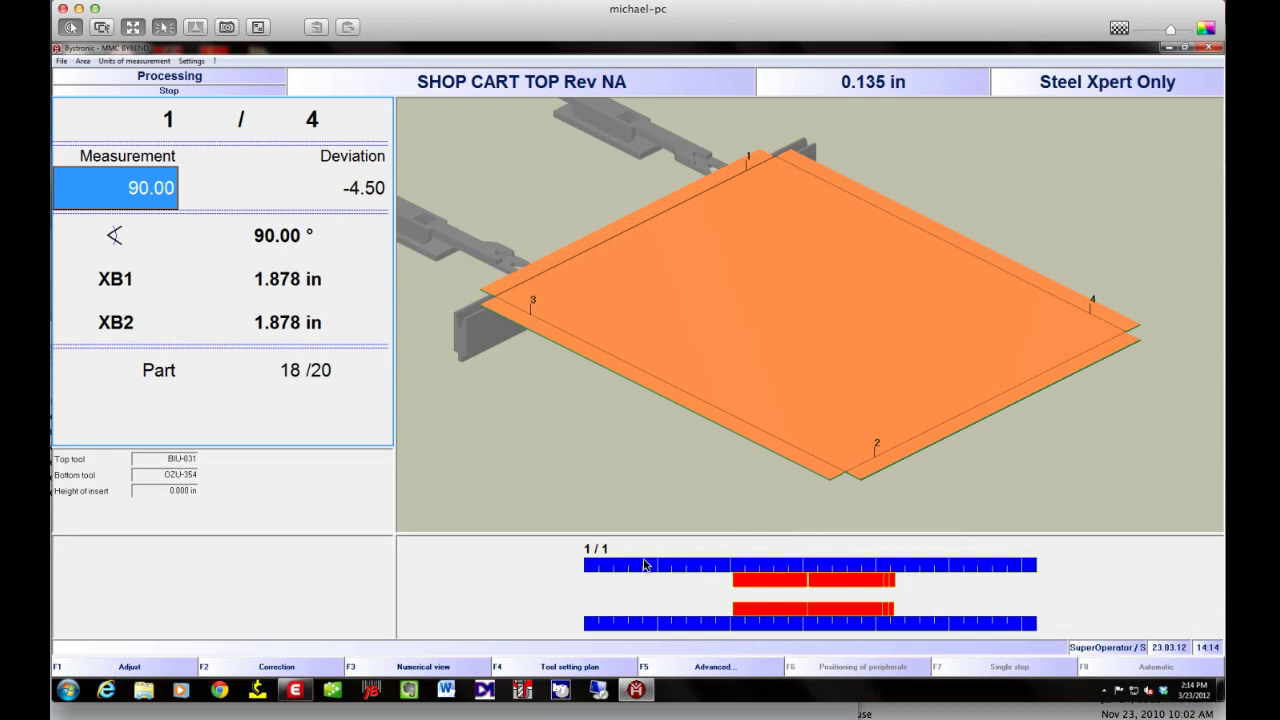
click(117, 188)
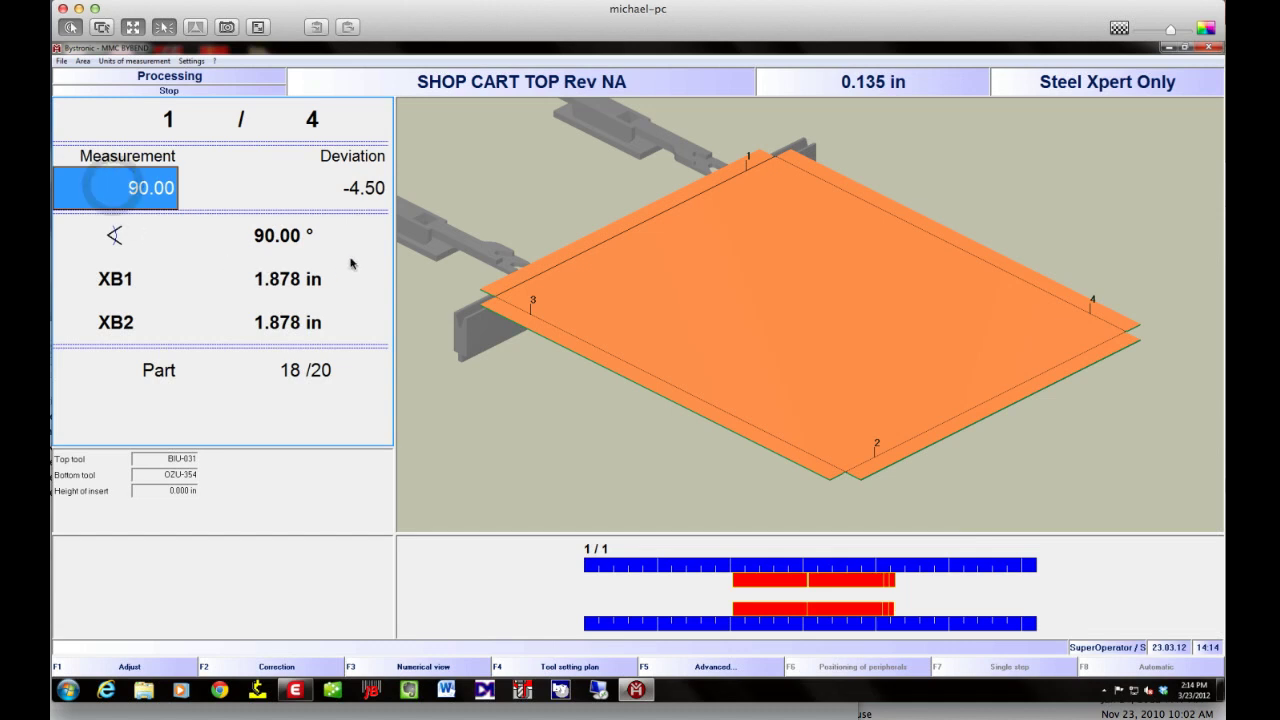
text(92)
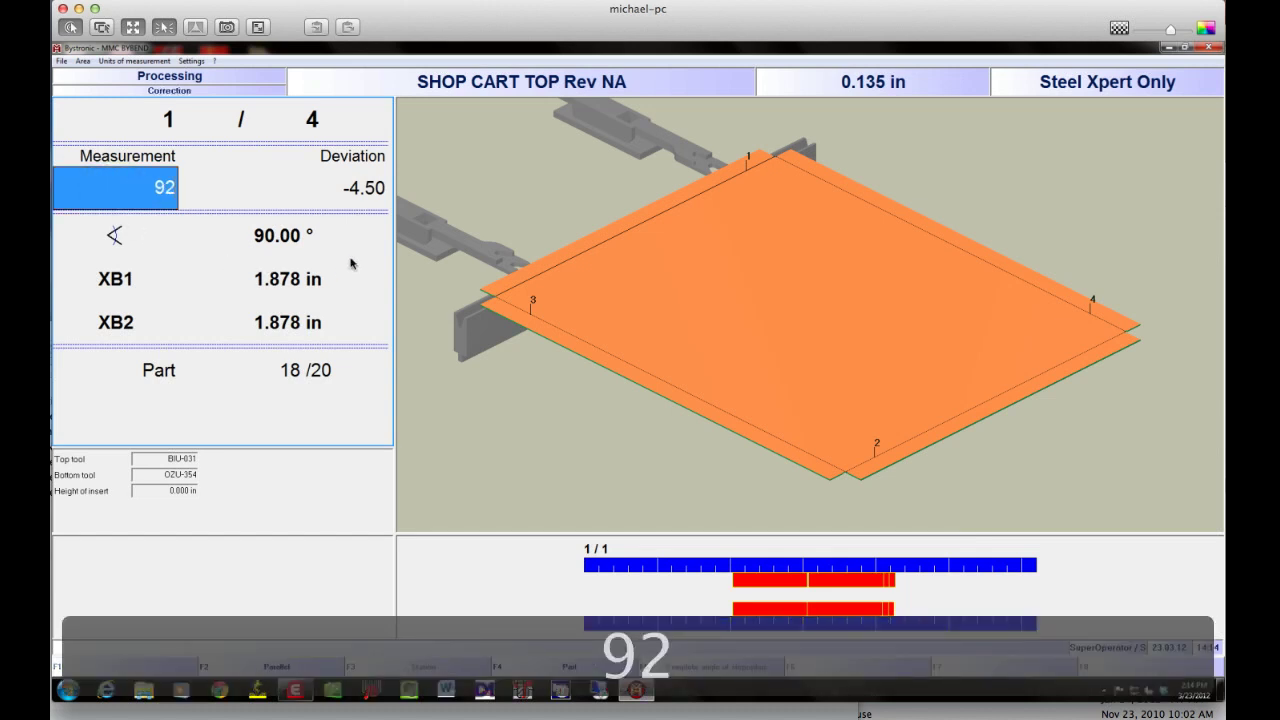
key(Return)
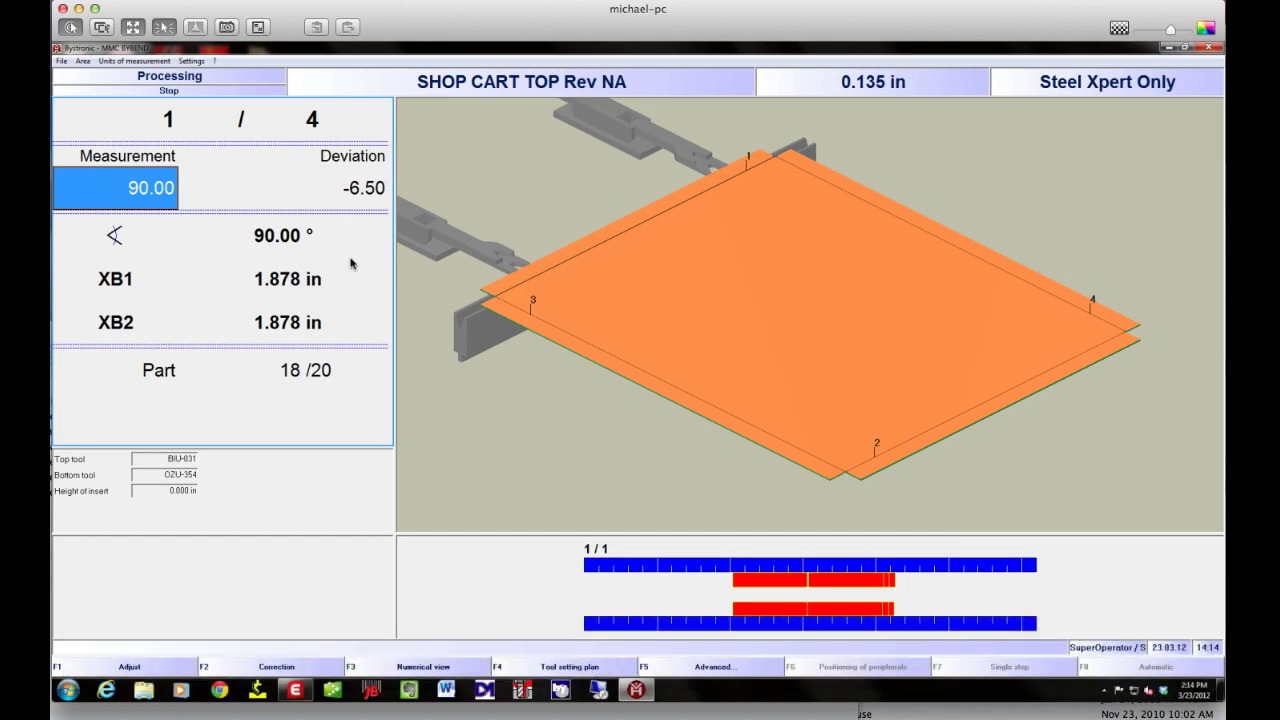
- Apply a second angle measurement of 92 to process 1's correction
click(111, 187)
text(92)
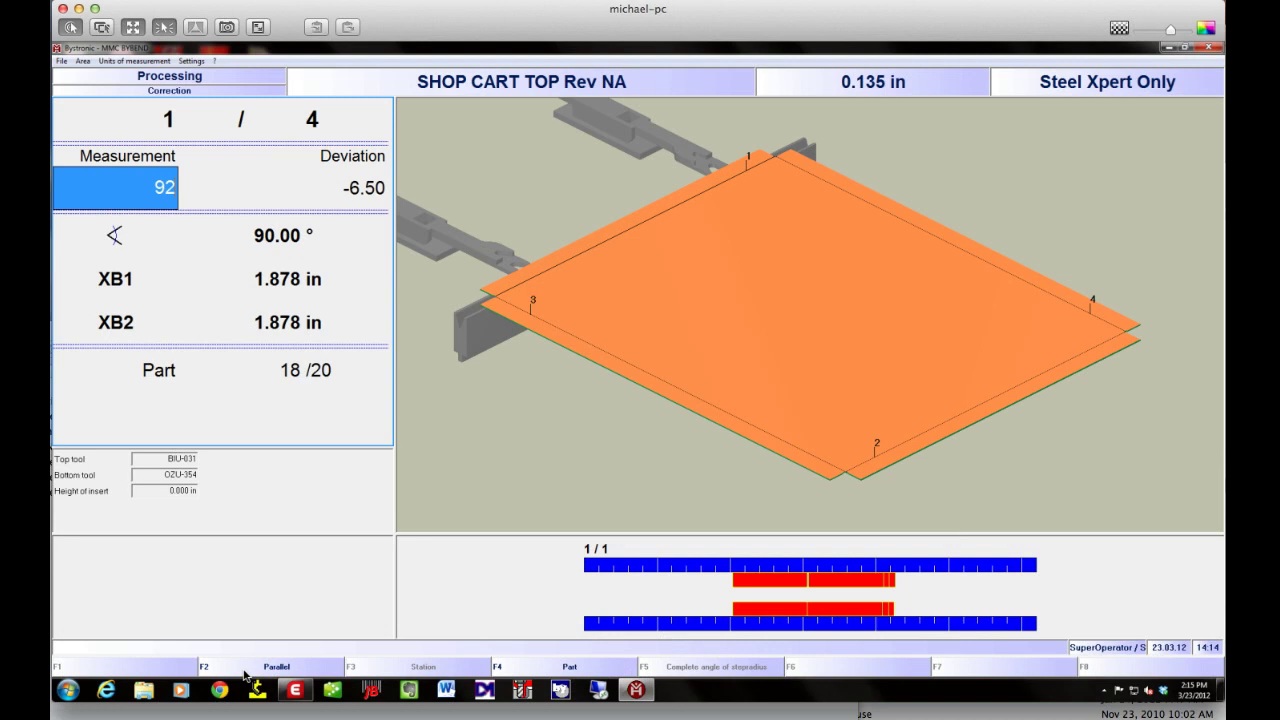
click(607, 240)
click(950, 420)
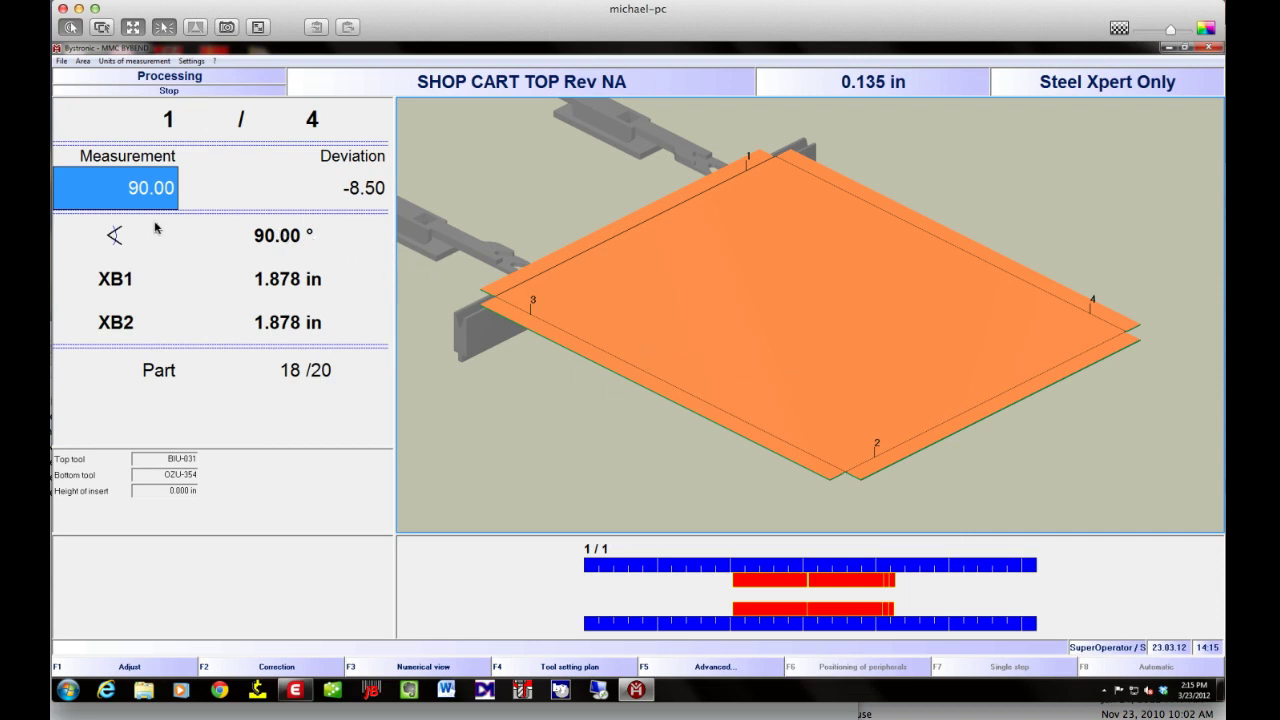
- Enter a measured angle of 85 for process 1 and apply it as a parallel correction
key(8)
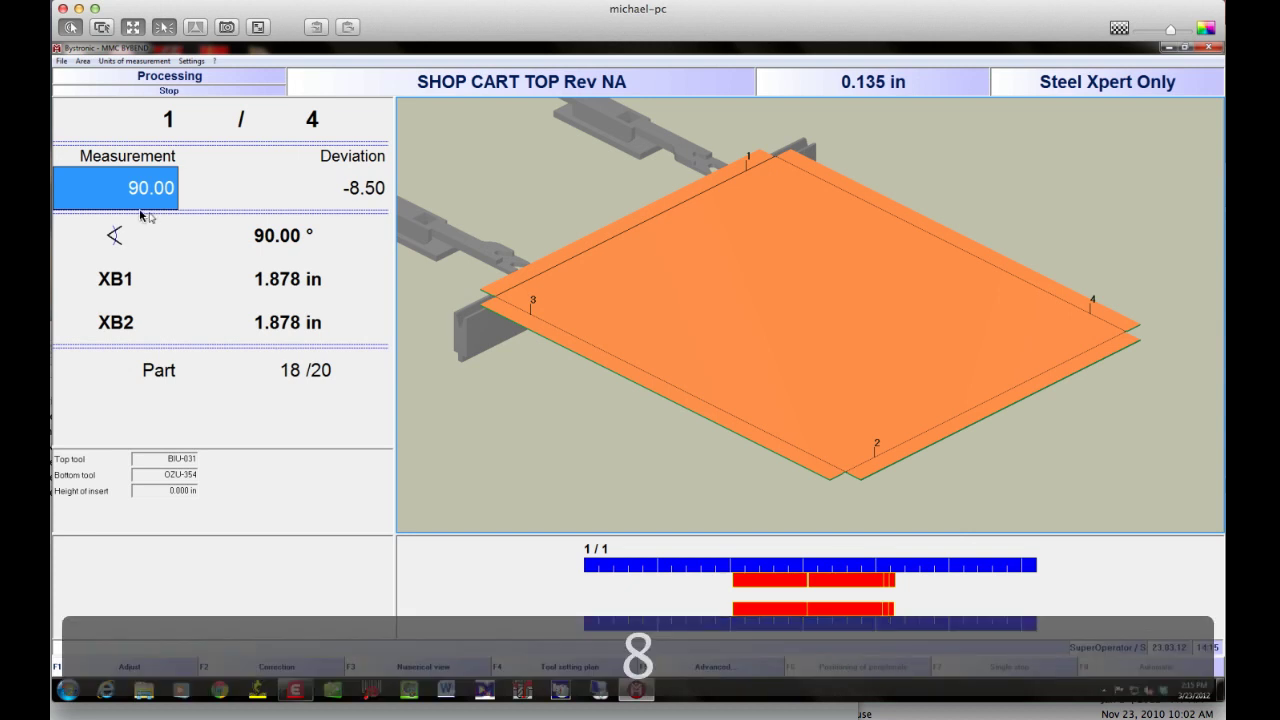
click(109, 194)
text(5)
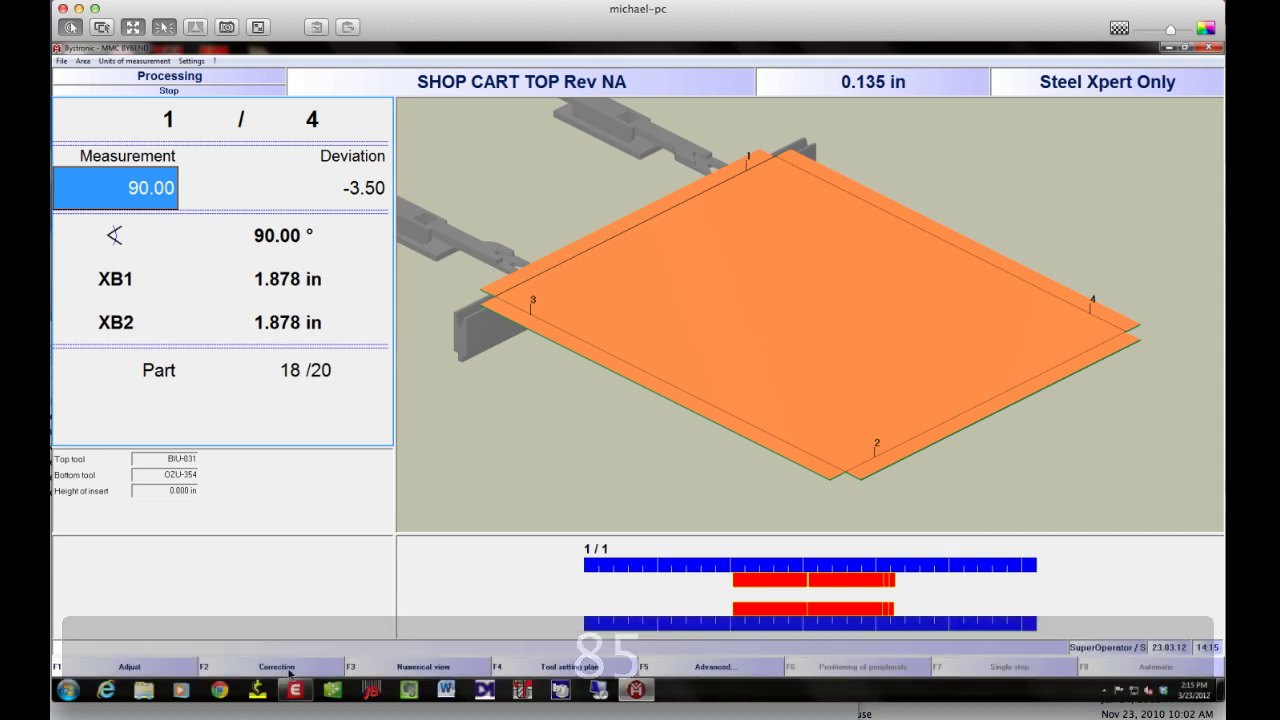
- Enter a measured angle of 88 for process 1 and apply the correction to the whole part
click(117, 192)
text(8)
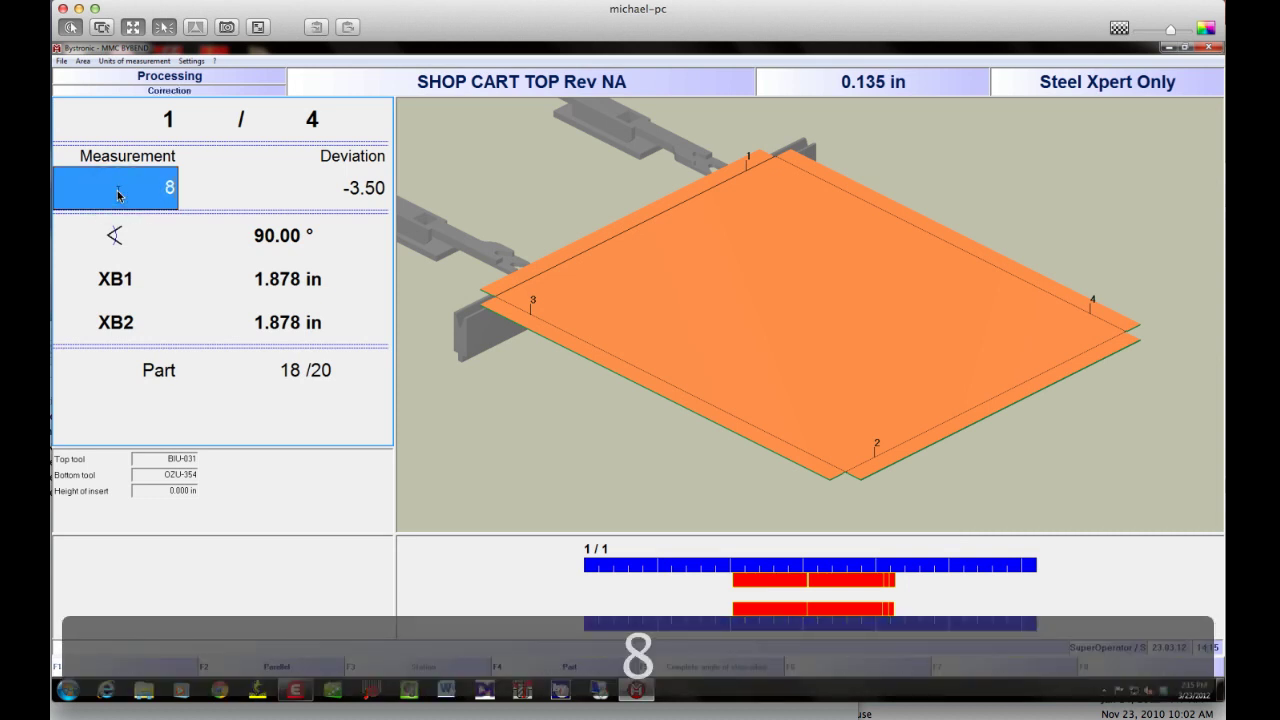
text(8)
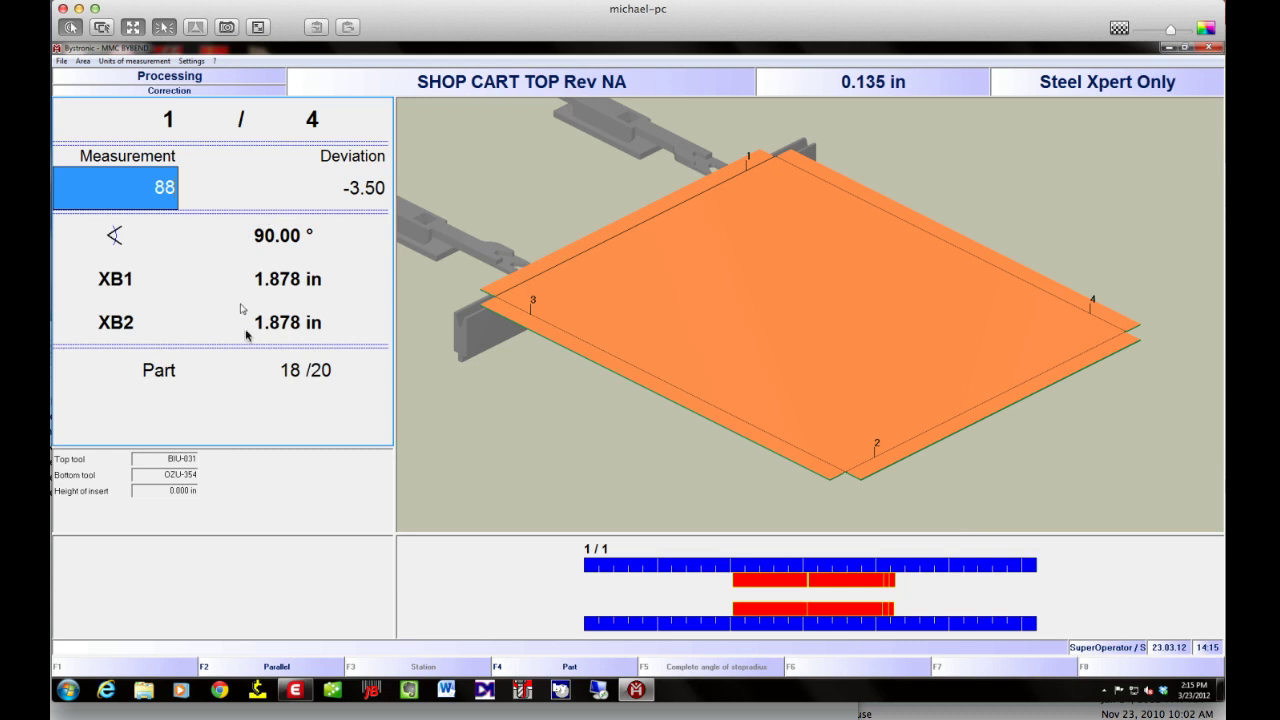
click(532, 668)
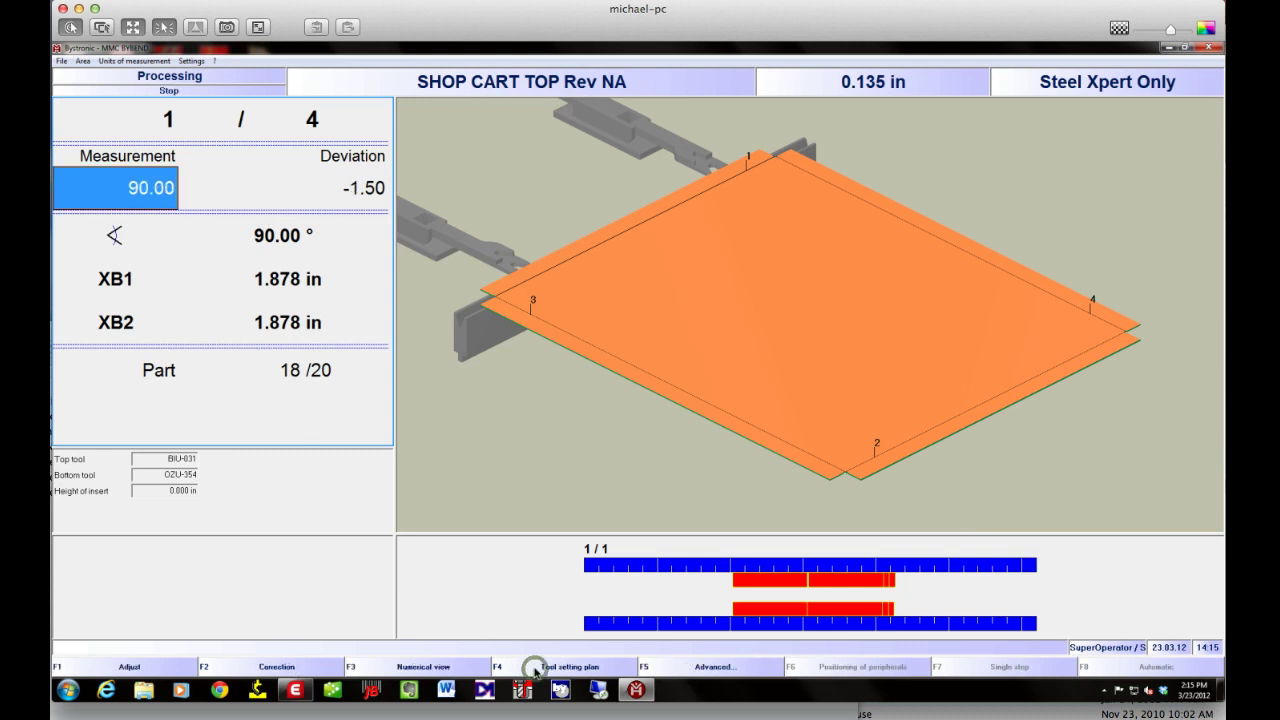